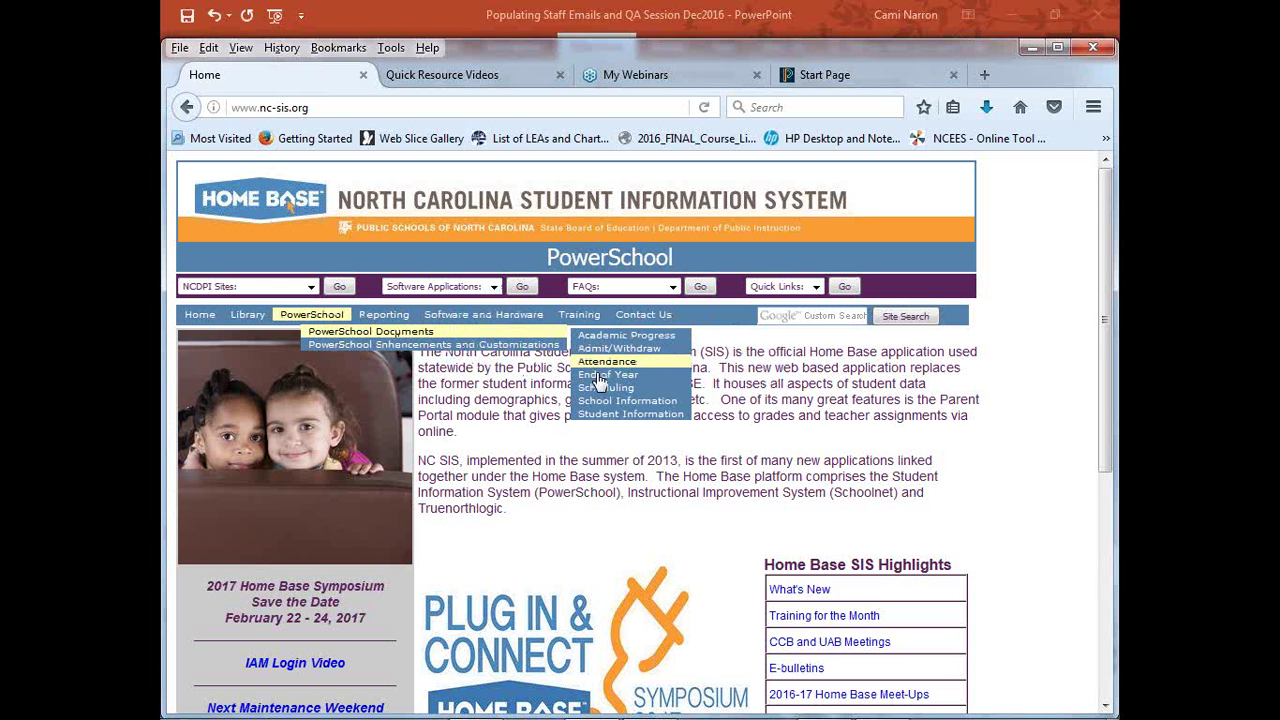
# Open the School Information documents page and scroll through its table
pyautogui.click(605, 401)
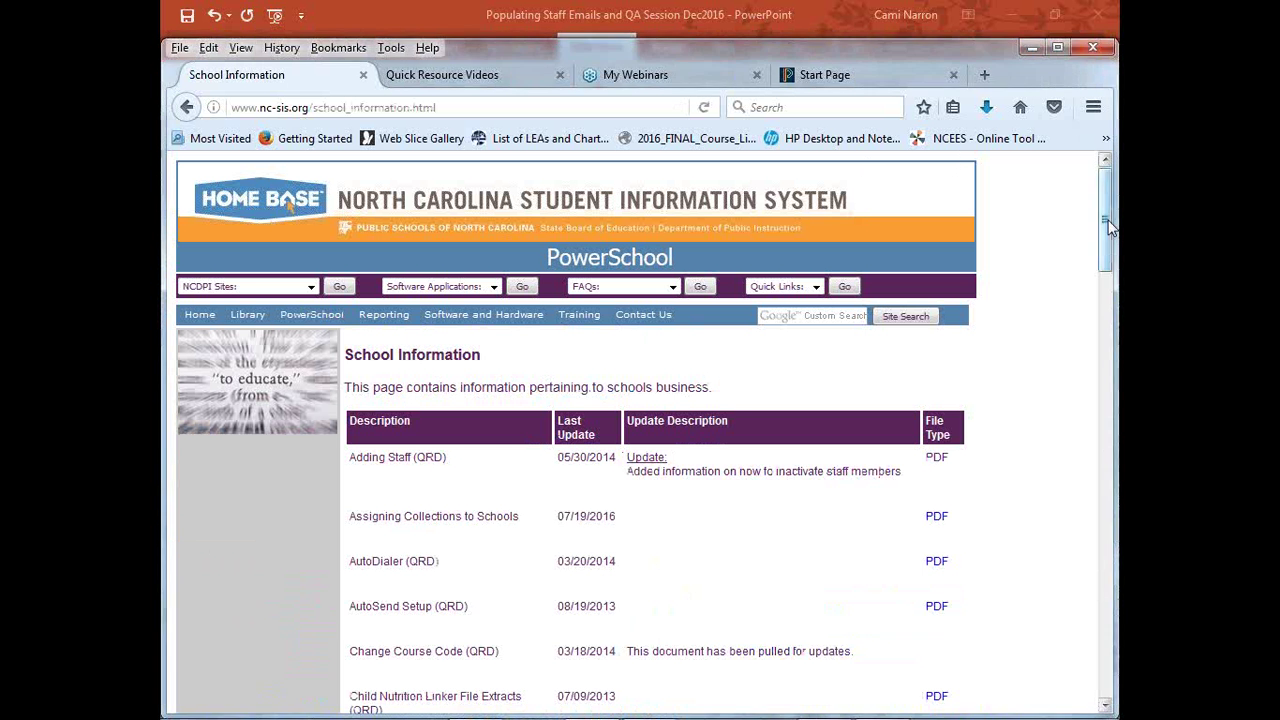
pyautogui.moveTo(1108, 214); pyautogui.dragTo(1115, 397)
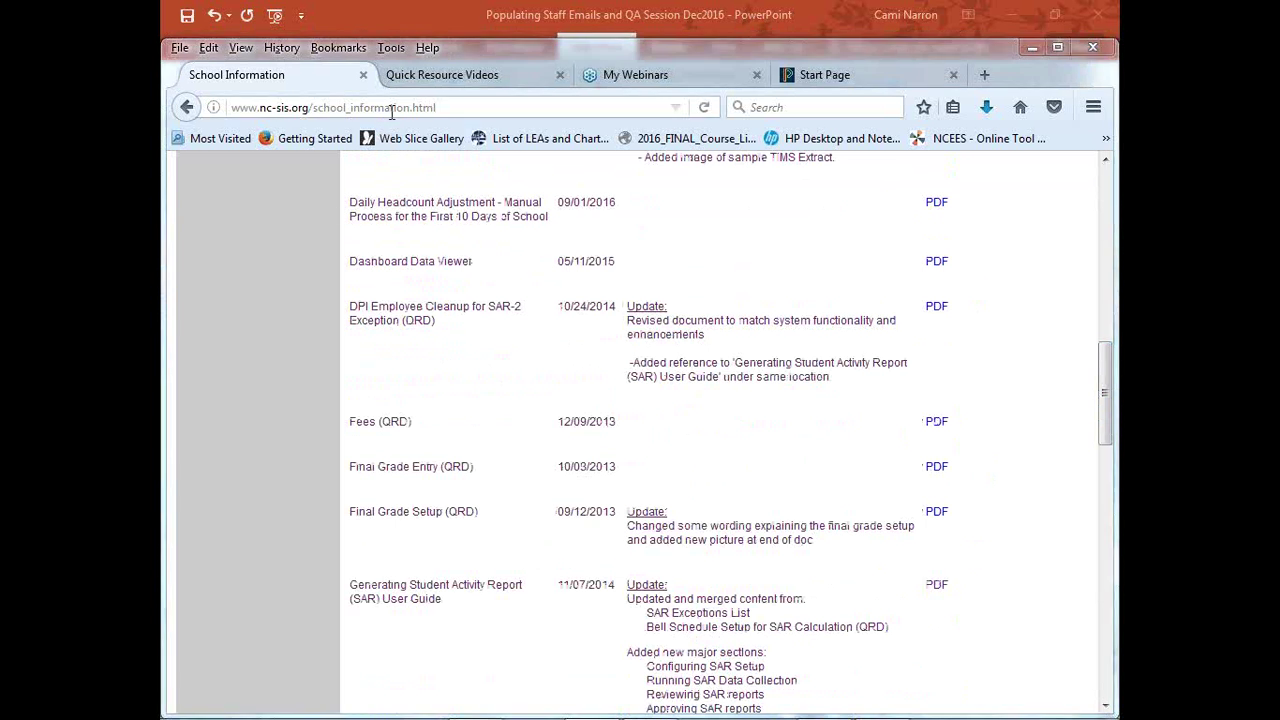
pyautogui.moveTo(1108, 708); pyautogui.dragTo(1108, 708)
# Search the page for 'staff', finding 3 matches, and scroll the QRD listings
pyautogui.hotkey('ctrl', 'f')
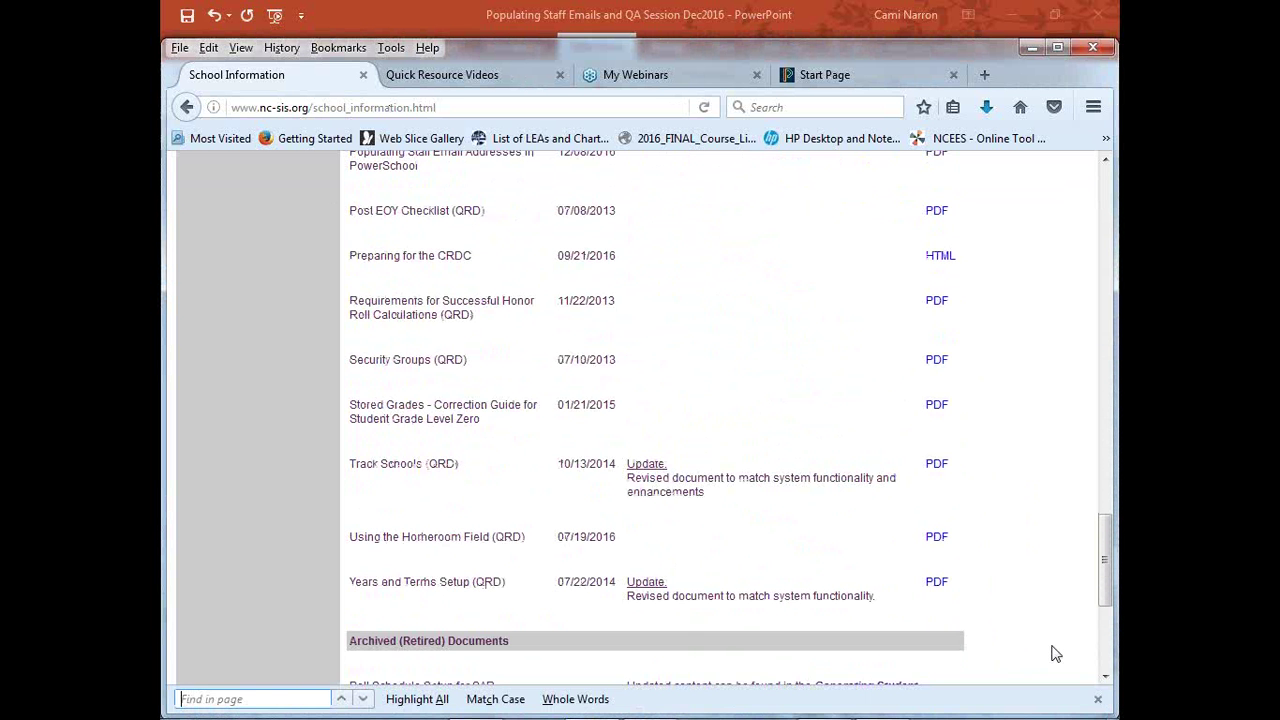
pyautogui.write('emai')
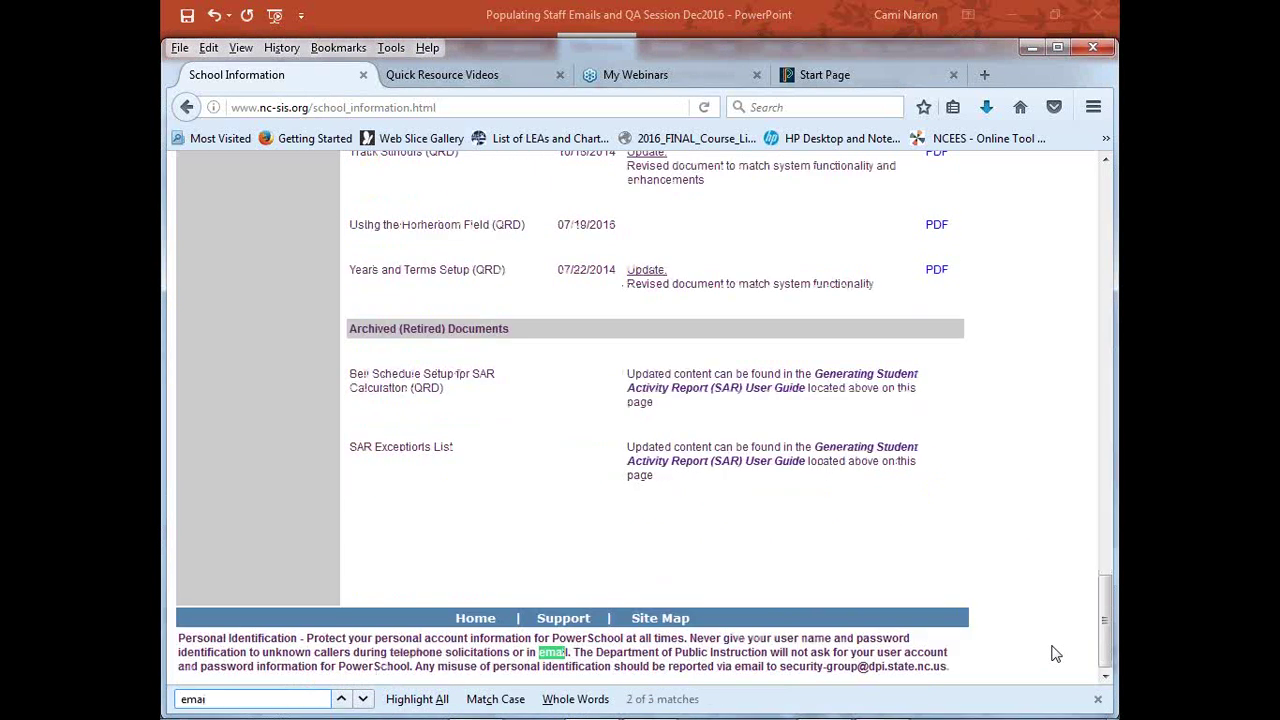
pyautogui.write('ls')
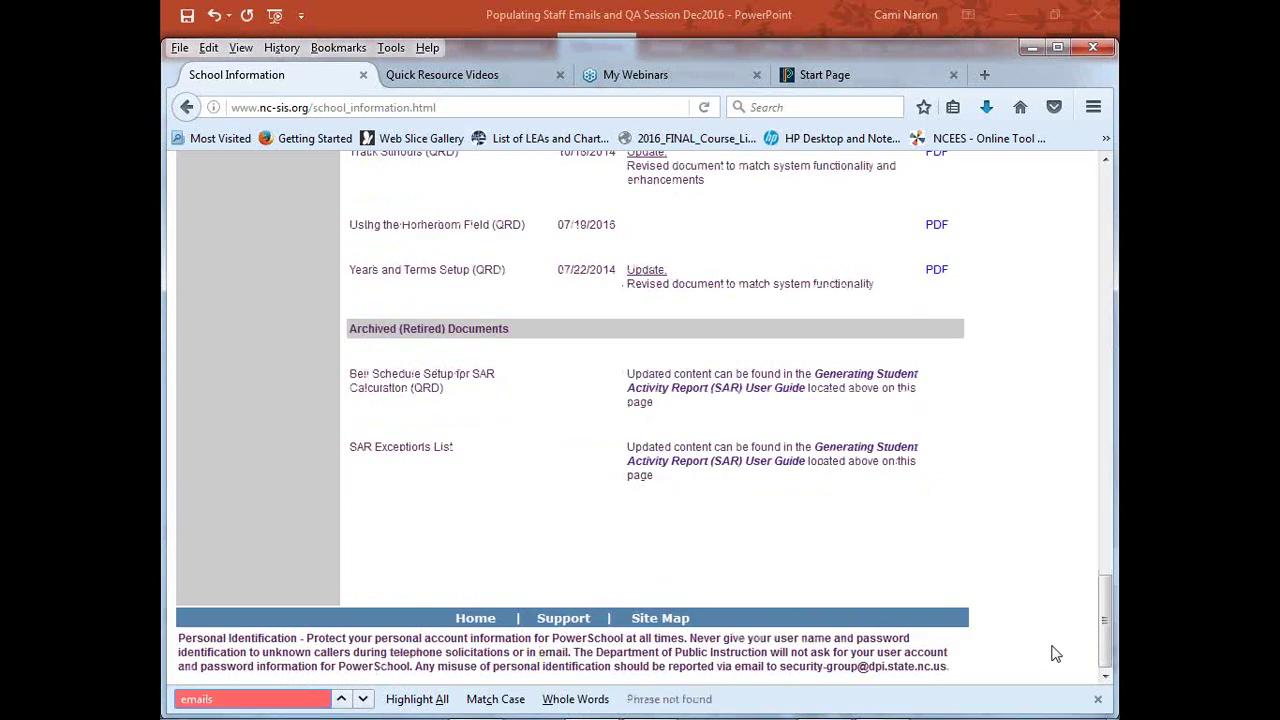
pyautogui.press('BackSpace')
pyautogui.press('BackSpace')
pyautogui.press('BackSpace')
pyautogui.press('BackSpace')
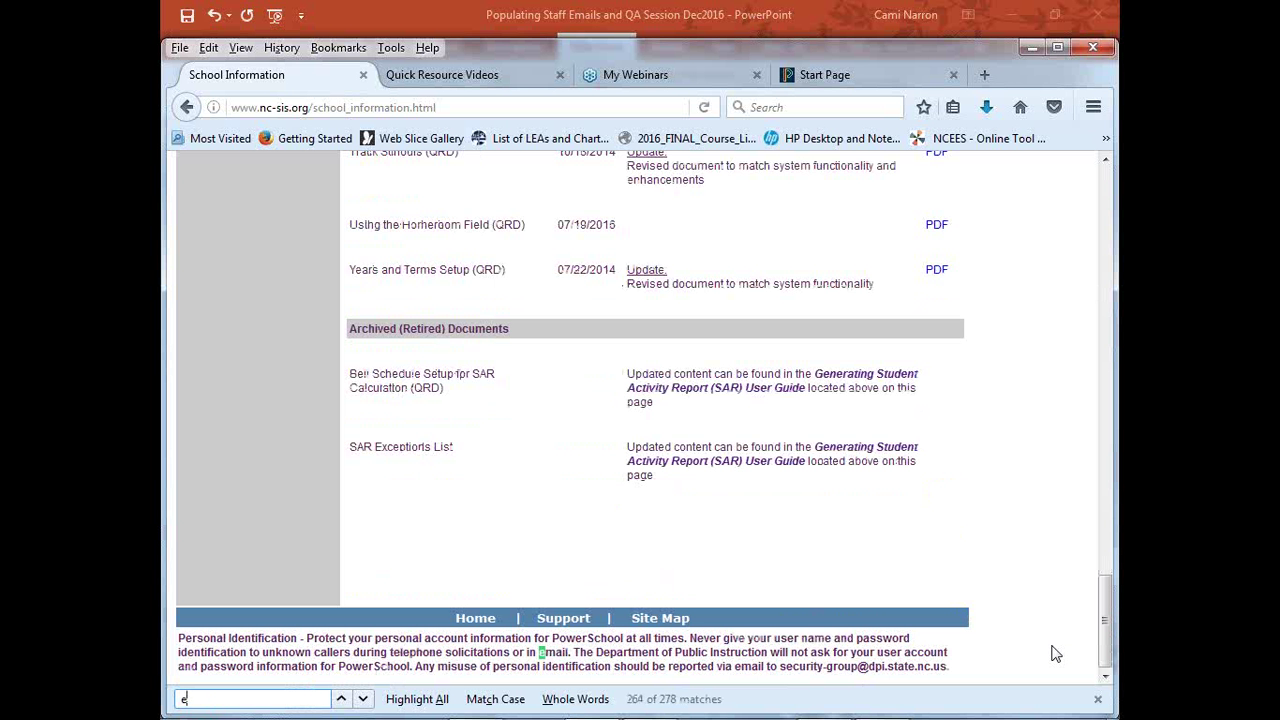
pyautogui.write('stqf')
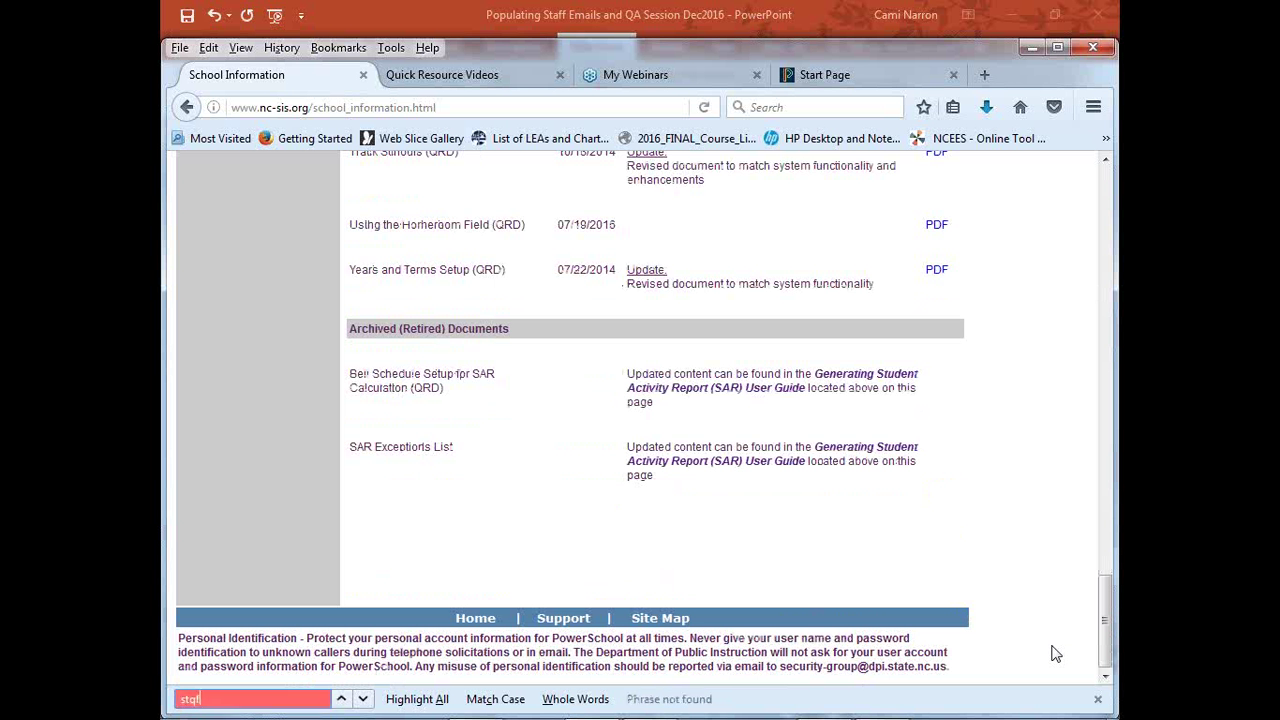
pyautogui.press('BackSpace')
pyautogui.write('aff')
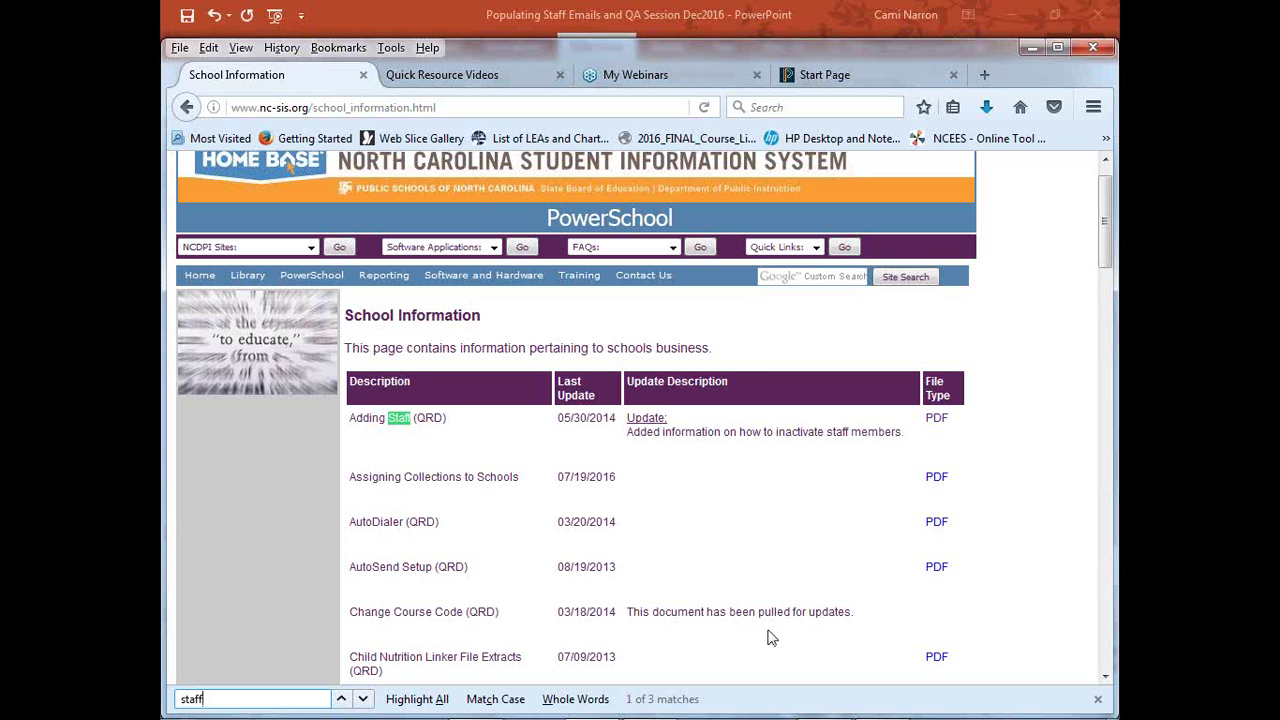
pyautogui.click(771, 644)
pyautogui.click(1105, 678)
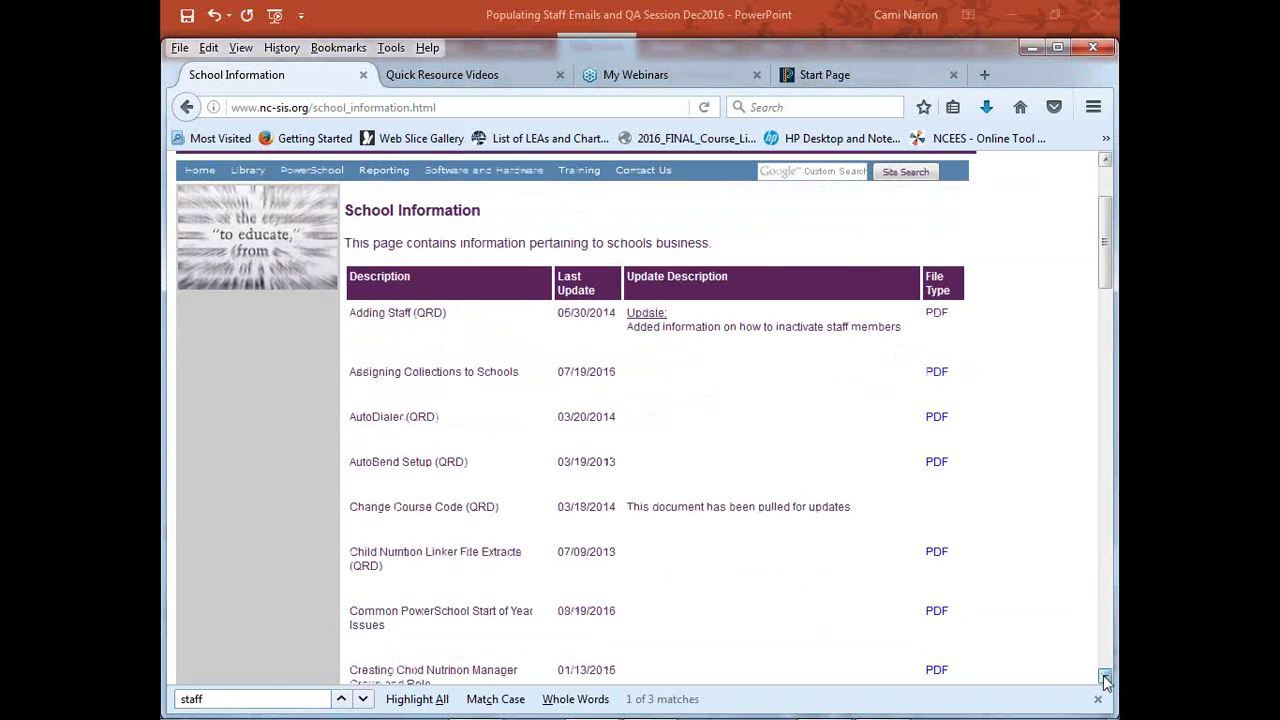
pyautogui.moveTo(1105, 678); pyautogui.dragTo(1105, 680)
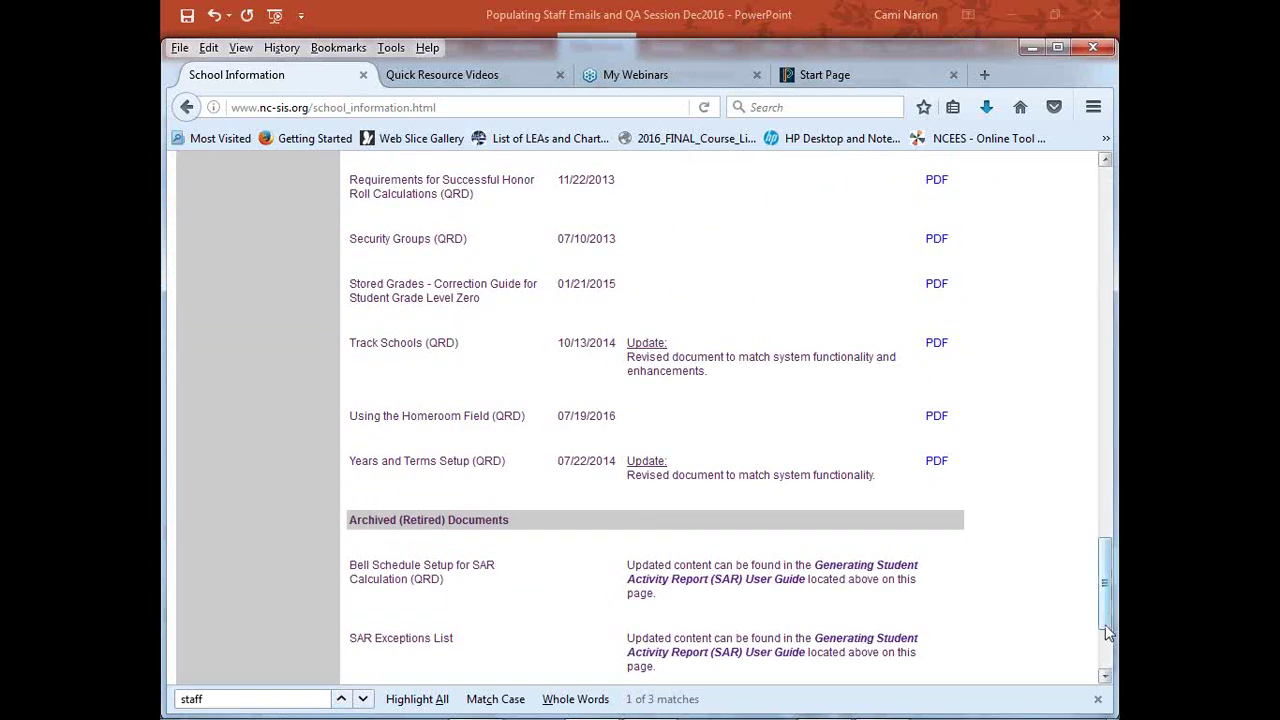
pyautogui.moveTo(1104, 624); pyautogui.dragTo(1010, 288)
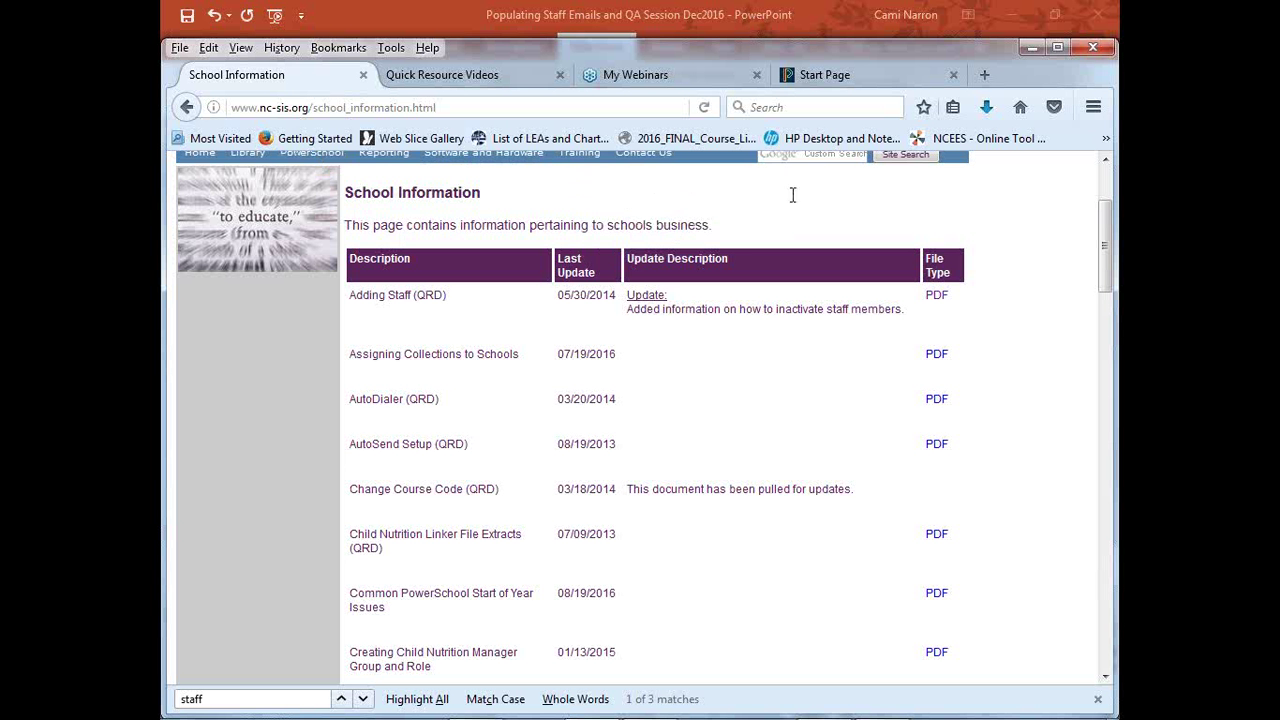
# Run a site-wide search for 'popu' to find the populating staff material
pyautogui.click(778, 157)
pyautogui.write('populating staff')
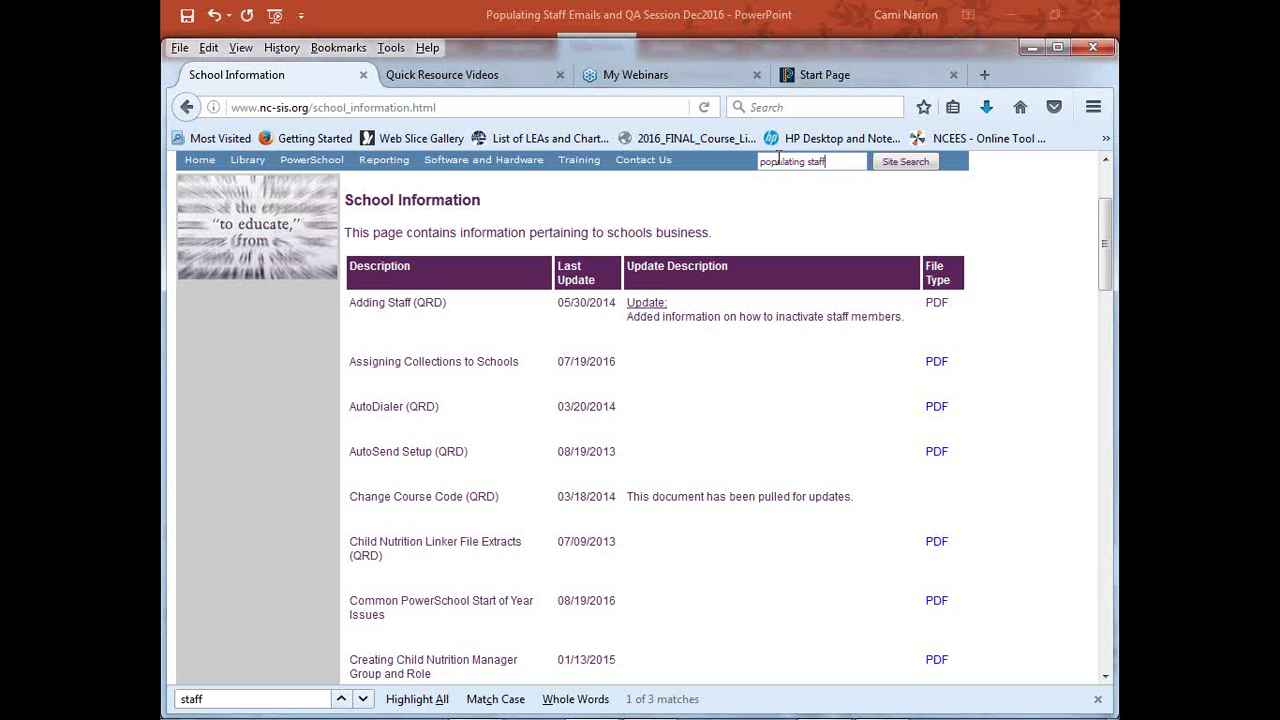
pyautogui.press('Return')
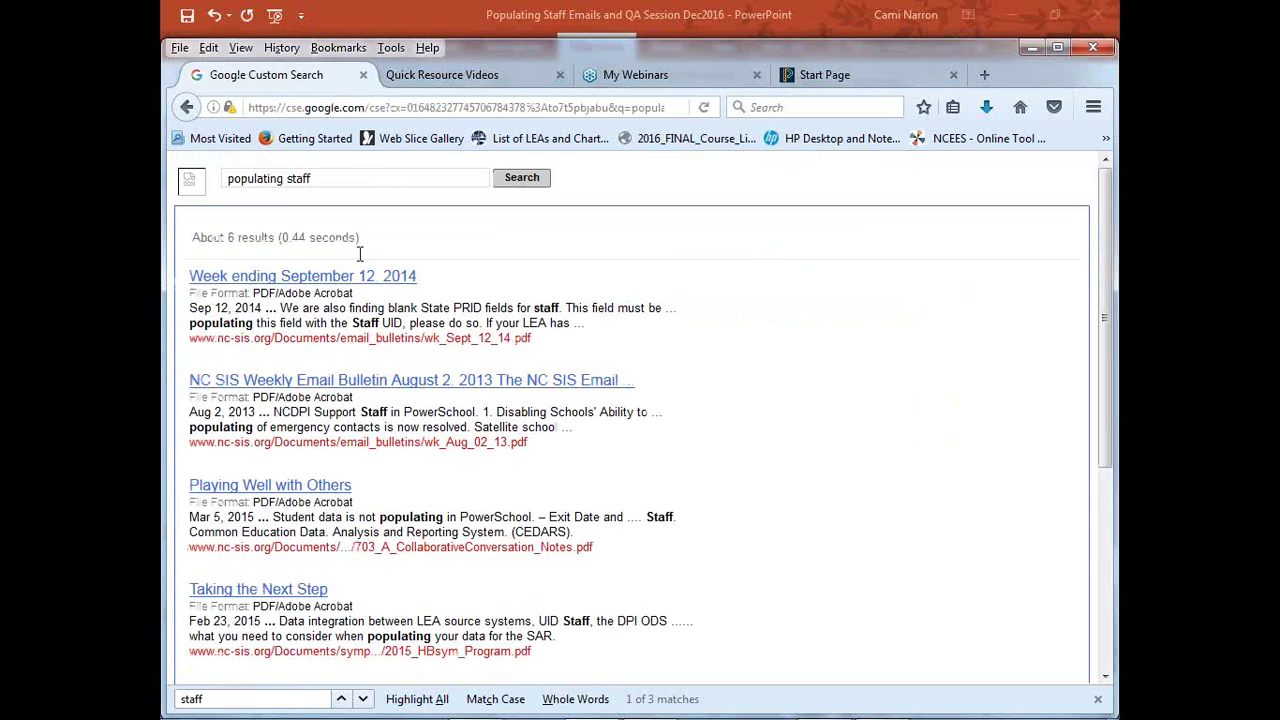
# Return and show the Quick Resource Videos page listing 'Populating Staff Emails in PowerSchool'
pyautogui.click(190, 110)
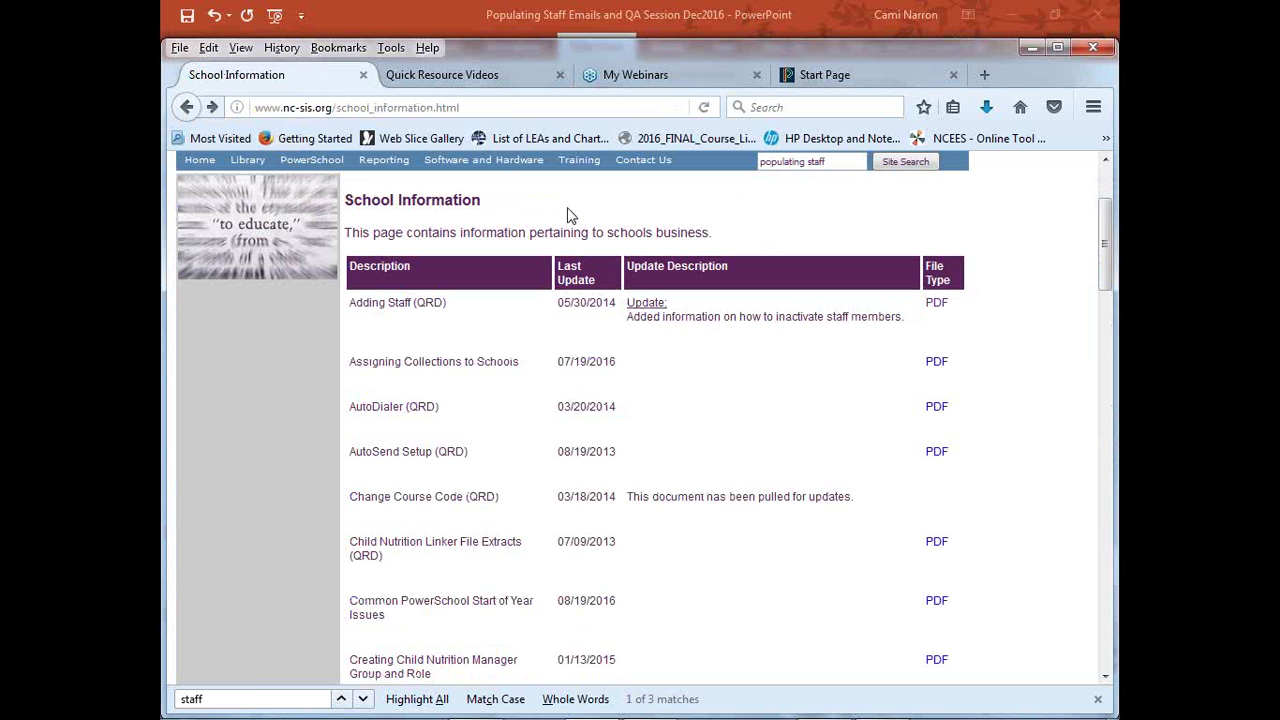
pyautogui.click(458, 80)
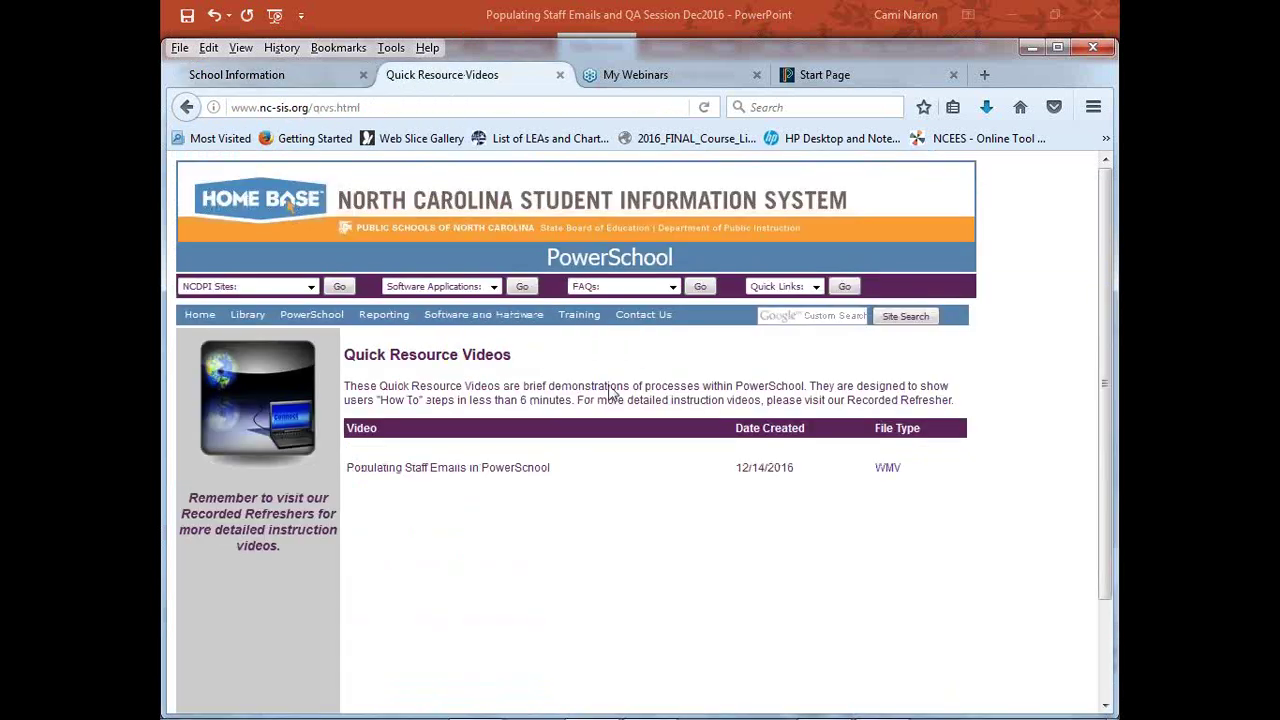
pyautogui.moveTo(577, 320)
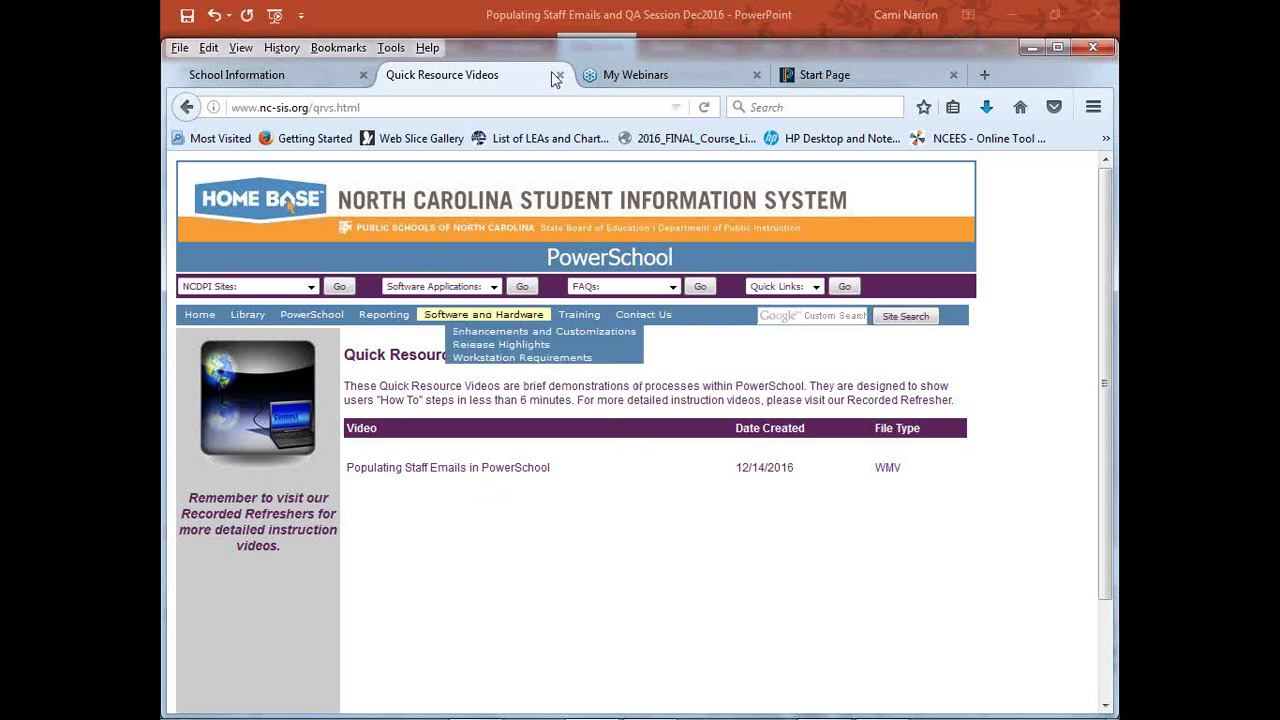
# Bring up the 5:51 'Populating Staff Emails in PowerSchool' video on Screencast.com in full screen
pyautogui.click(805, 76)
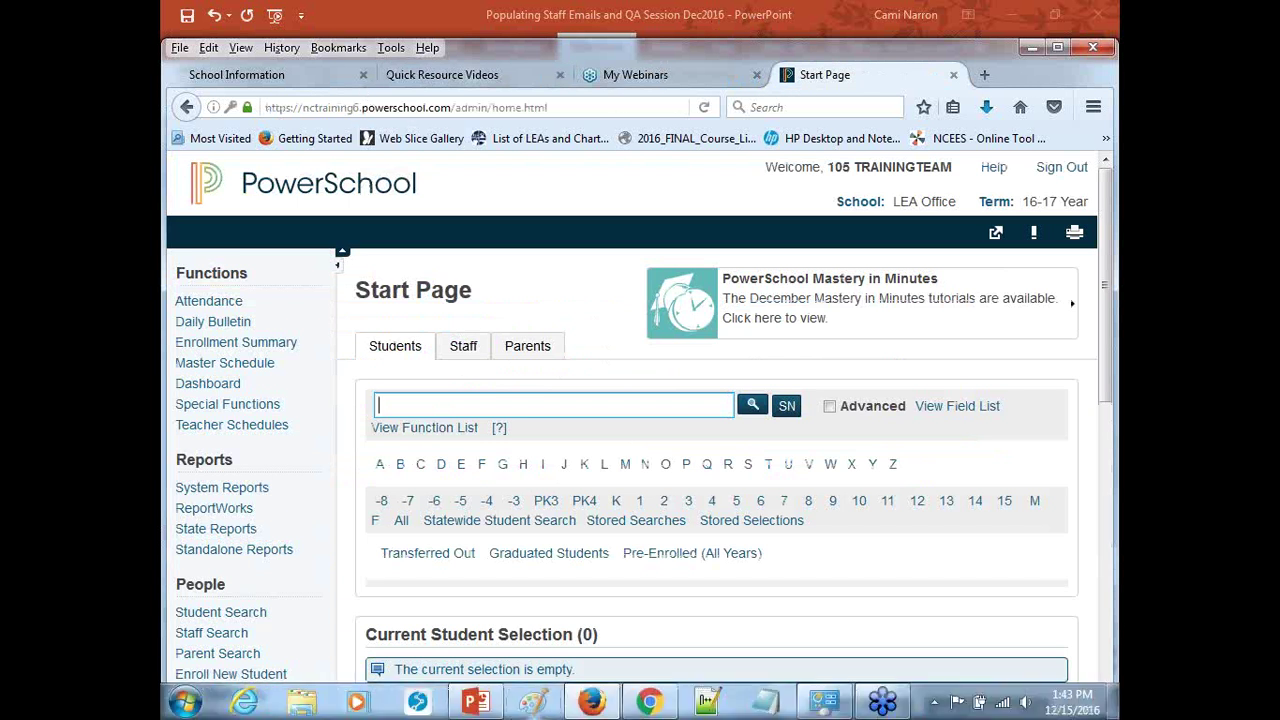
pyautogui.click(648, 702)
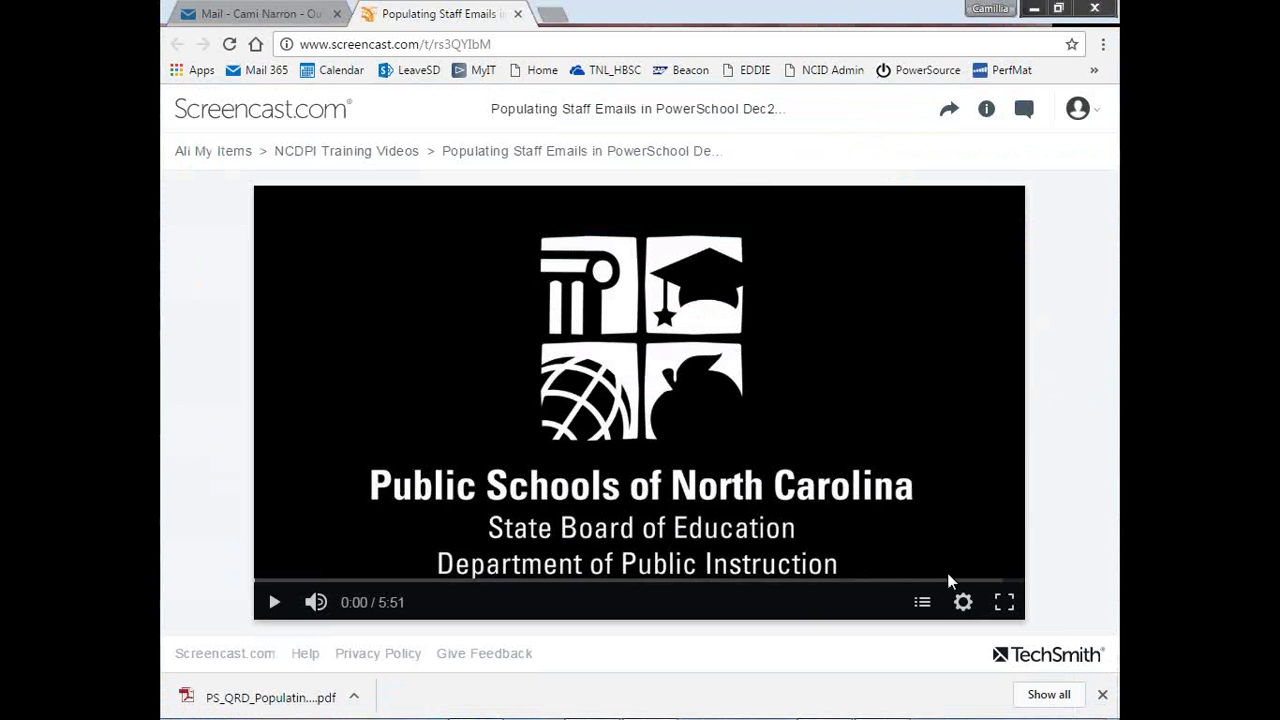
pyautogui.click(1004, 604)
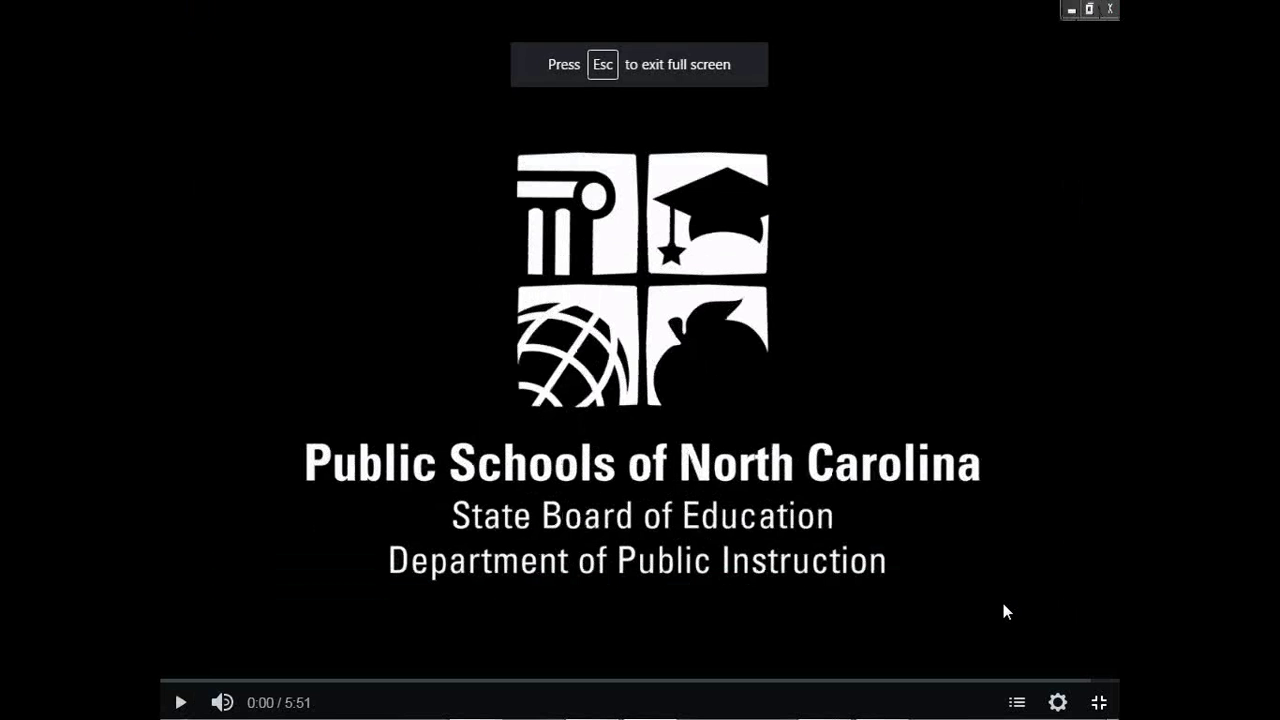
# Play the tutorial with the volume raised and pause it at 0:30
pyautogui.click(181, 704)
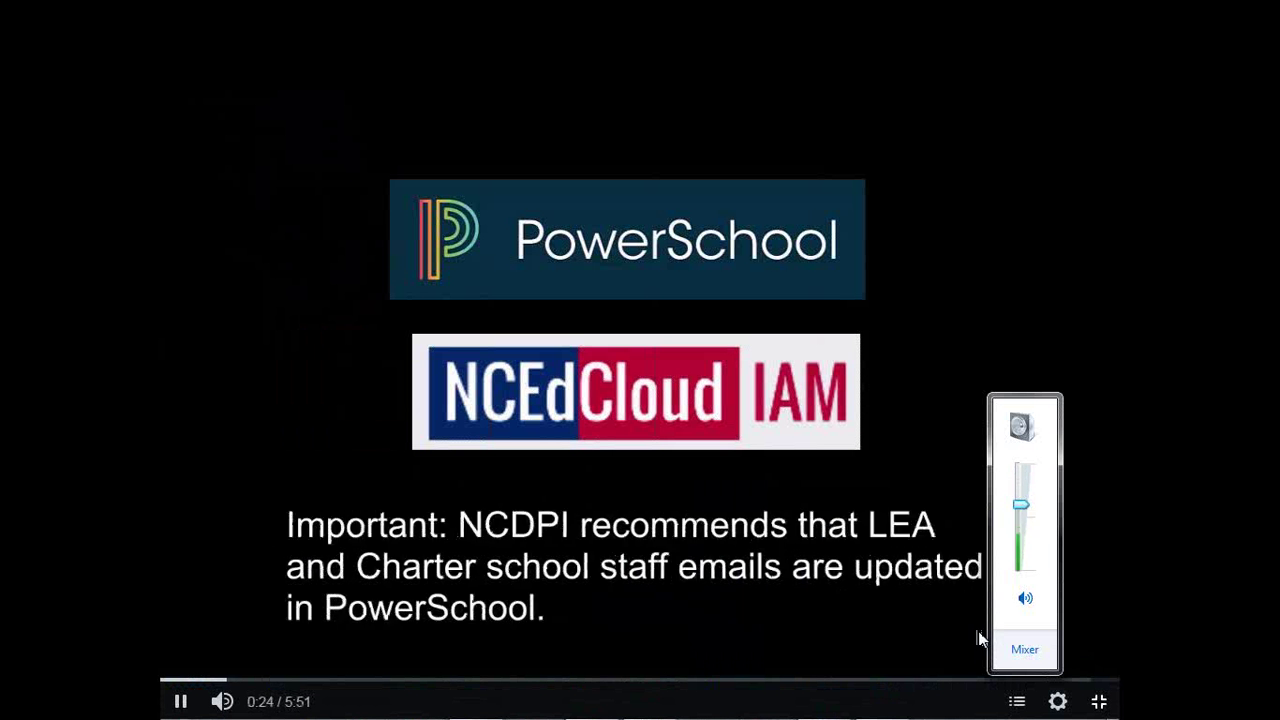
pyautogui.moveTo(1022, 511)
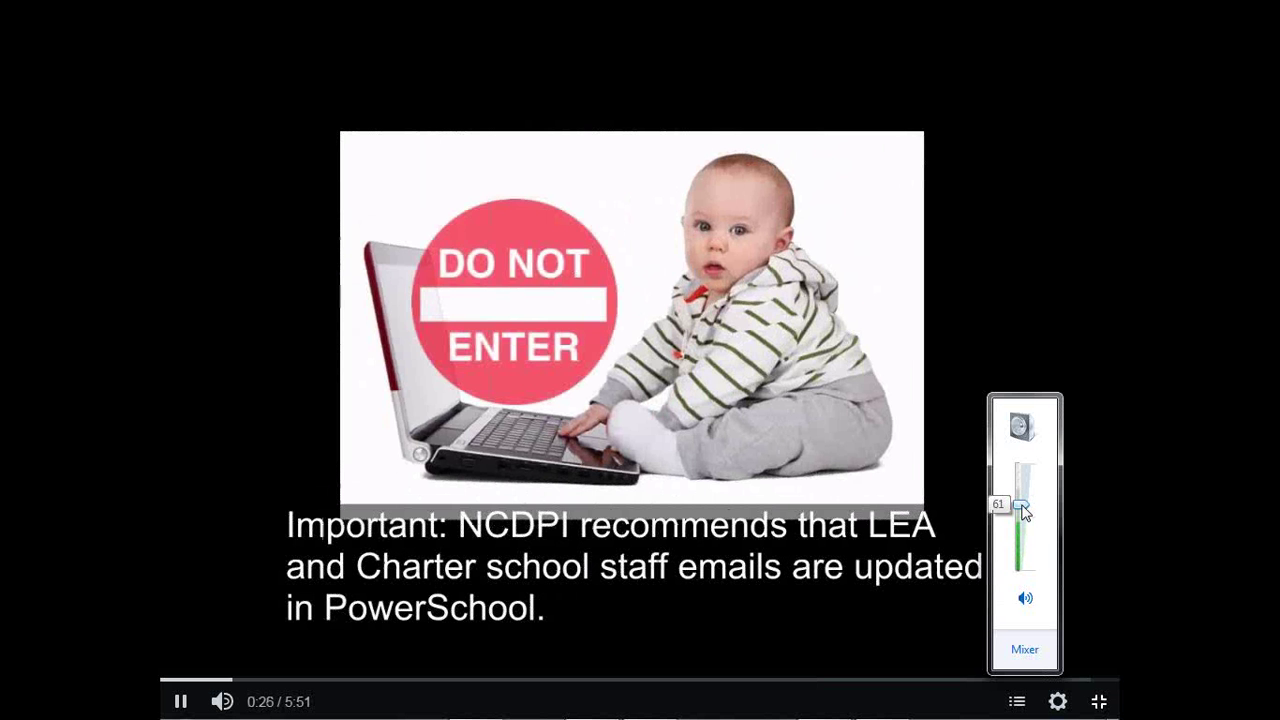
pyautogui.moveTo(1022, 511); pyautogui.dragTo(1021, 486)
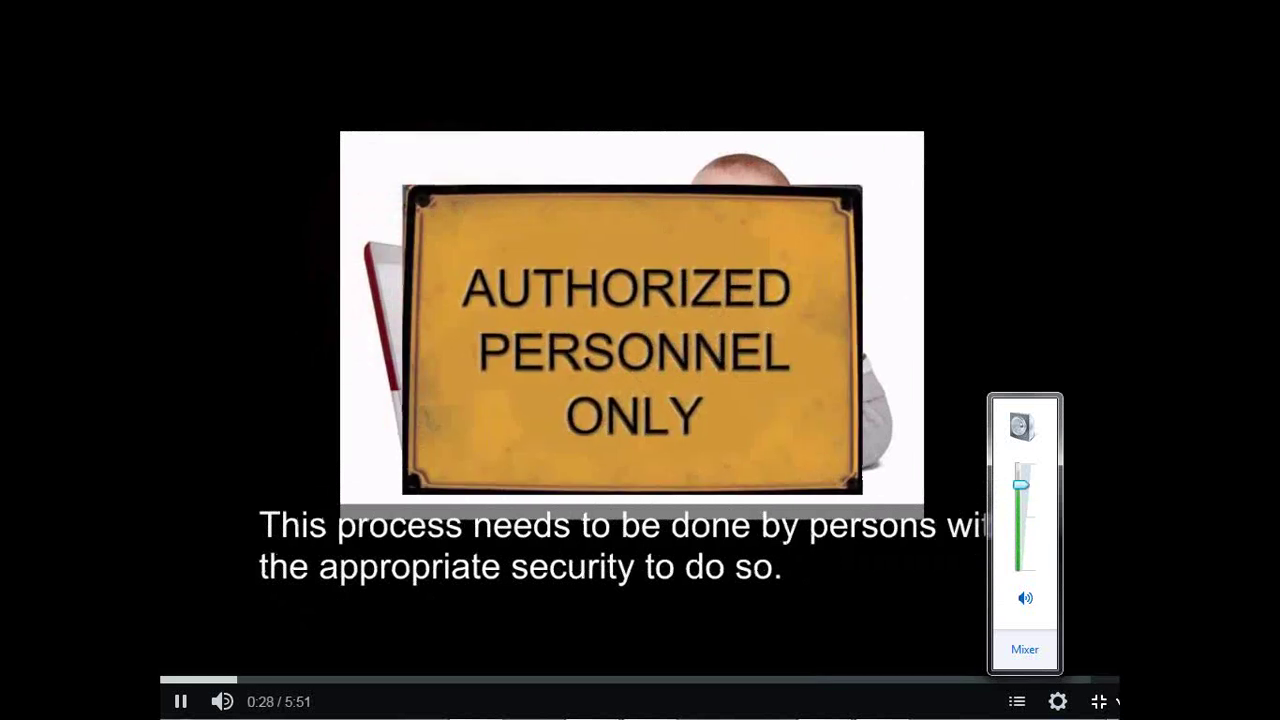
pyautogui.click(863, 658)
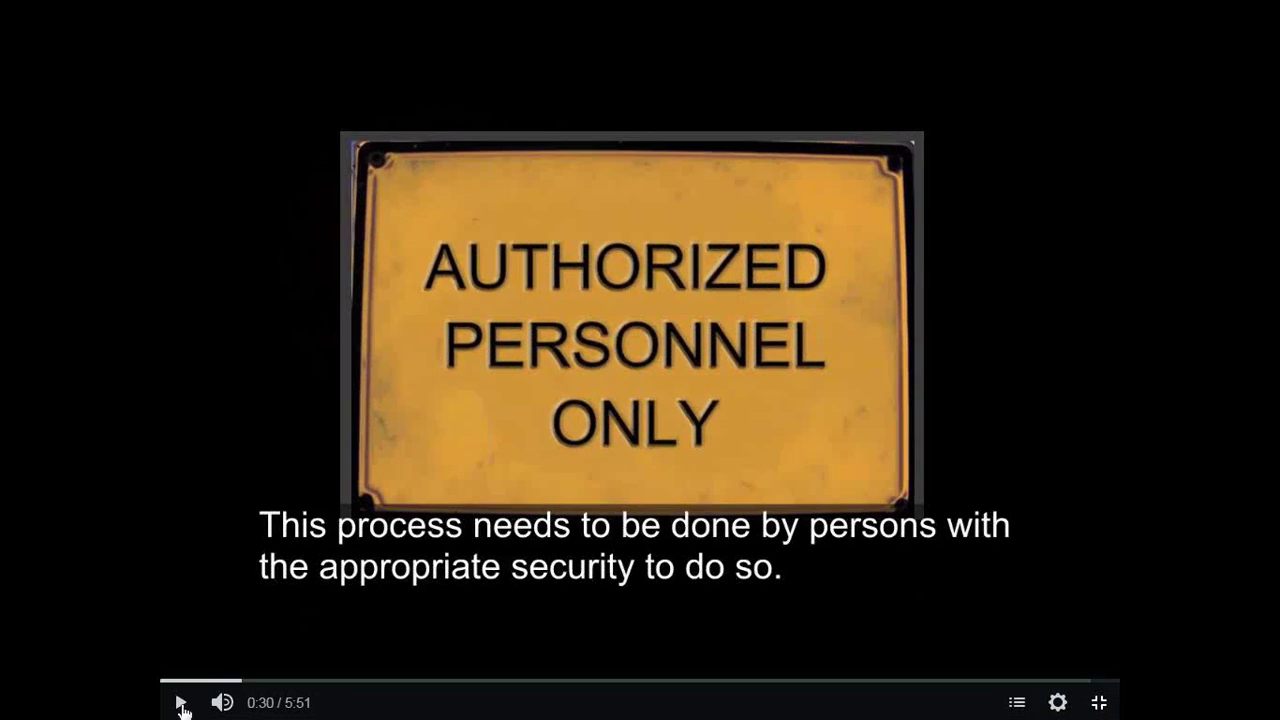
pyautogui.moveTo(236, 697)
# Resume the tutorial, enter the staff member's email address, and scroll down to Submit
pyautogui.click(181, 704)
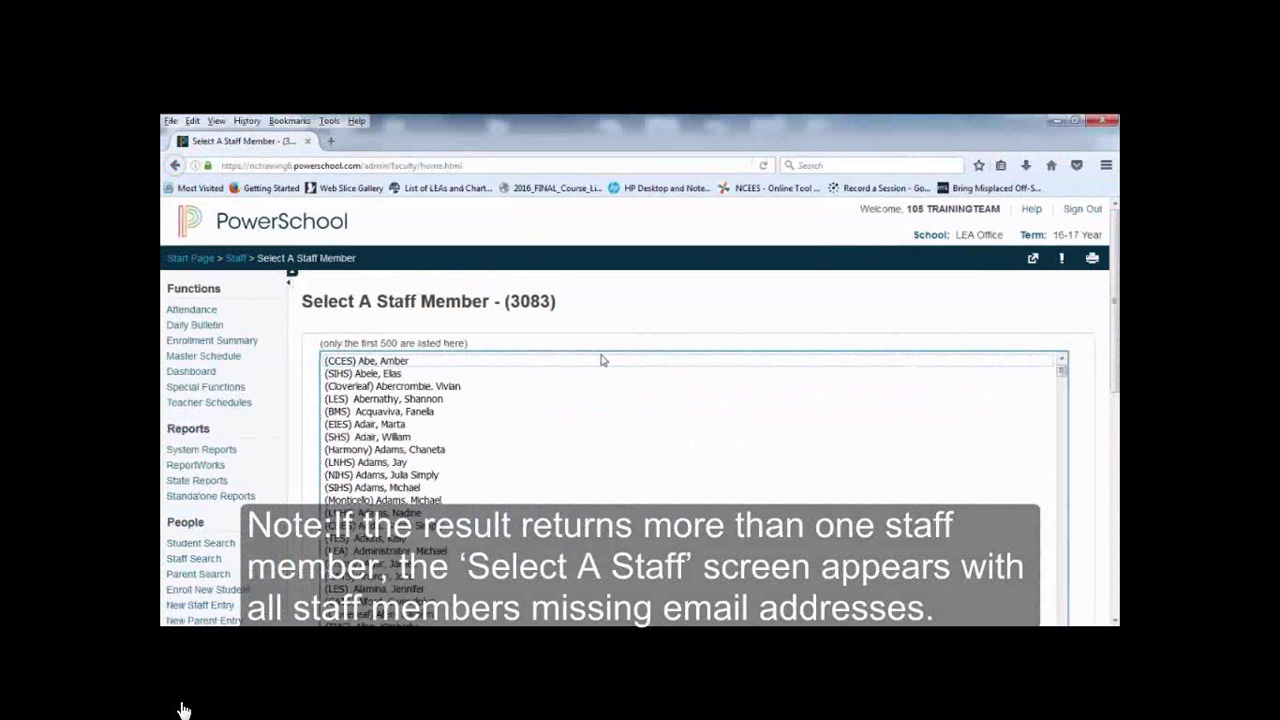
pyautogui.click(389, 362)
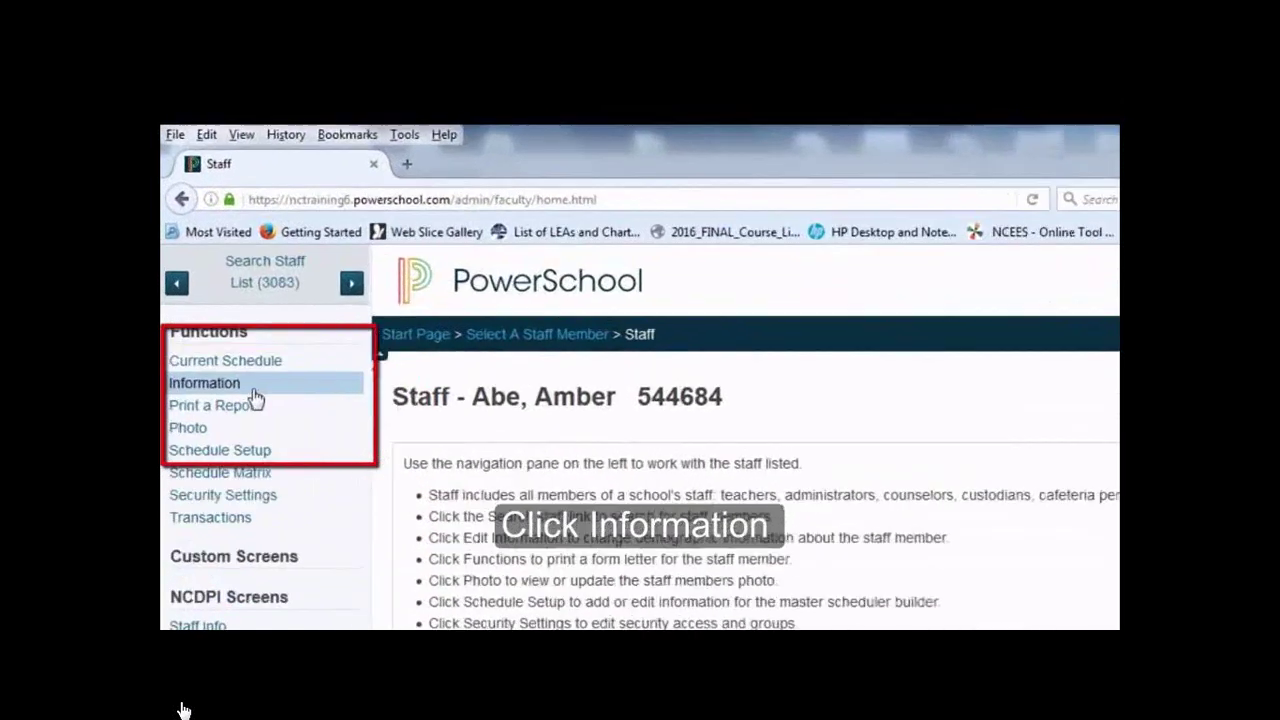
pyautogui.click(254, 390)
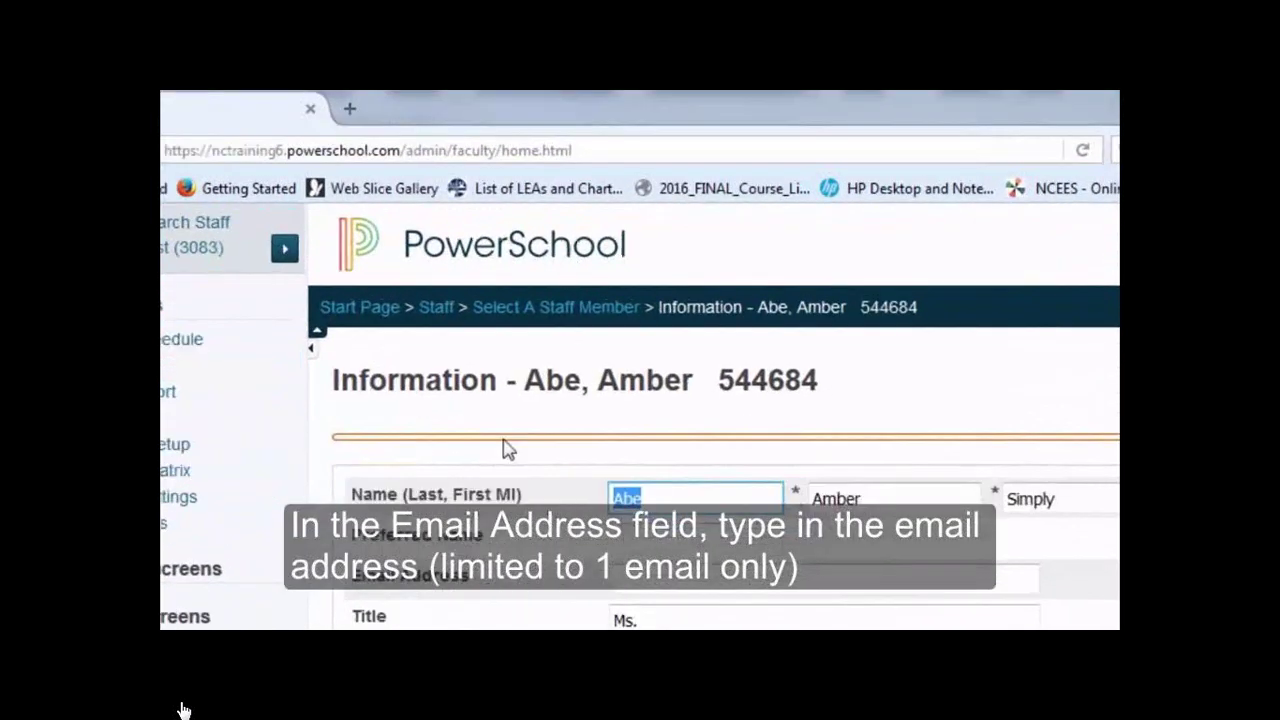
pyautogui.click(675, 595)
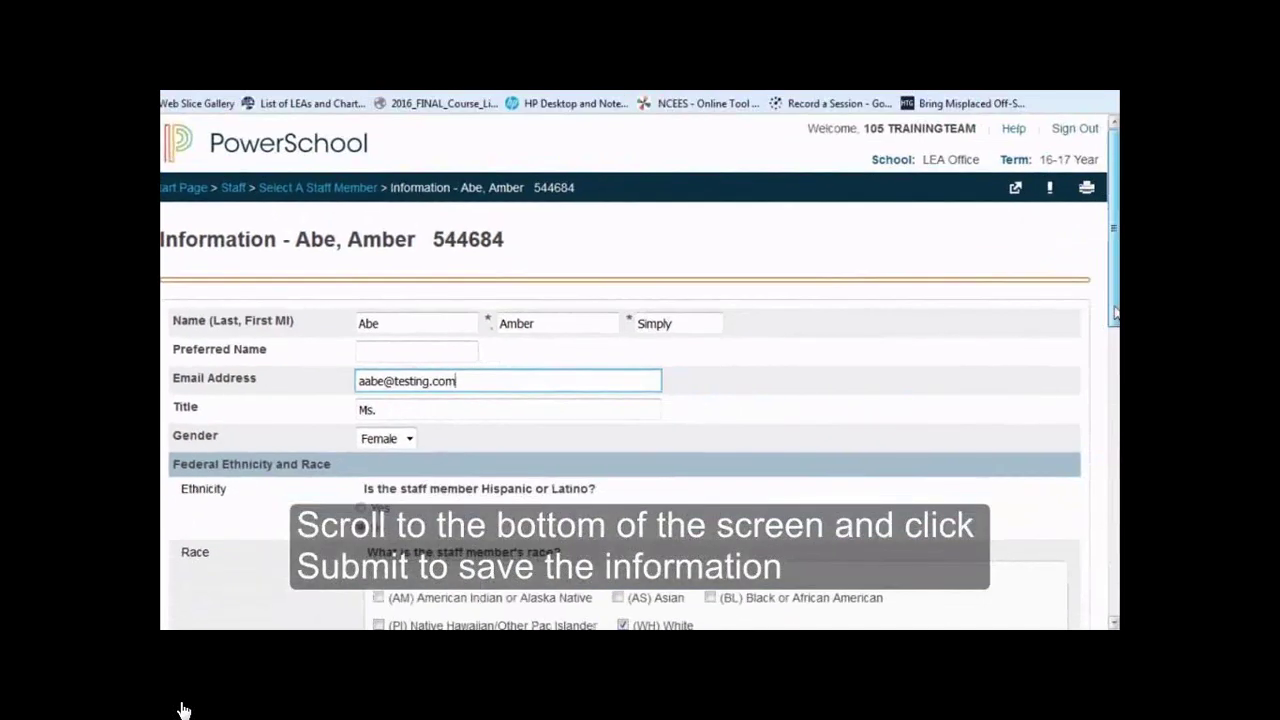
pyautogui.scroll(-10, 183, 710)
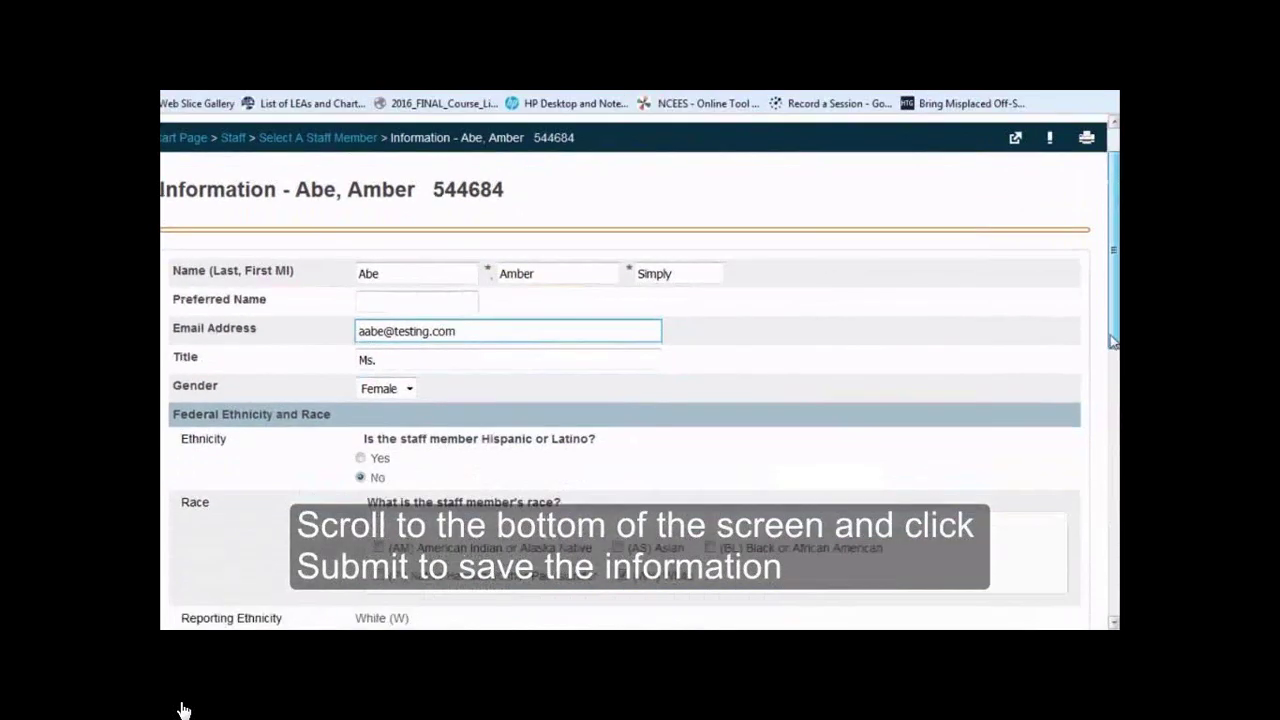
pyautogui.scroll(-2, 183, 710)
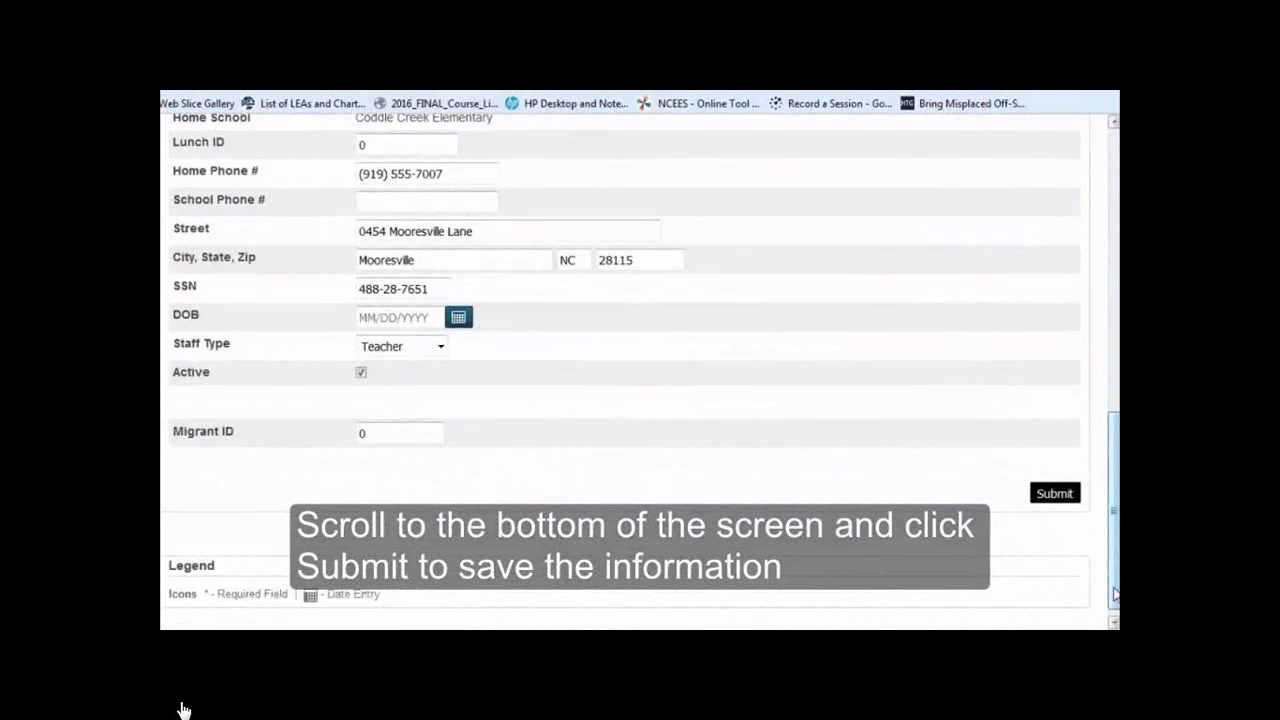
# Submit both staff members' emails, then open the Staff tab's staff-type list
pyautogui.click(1058, 495)
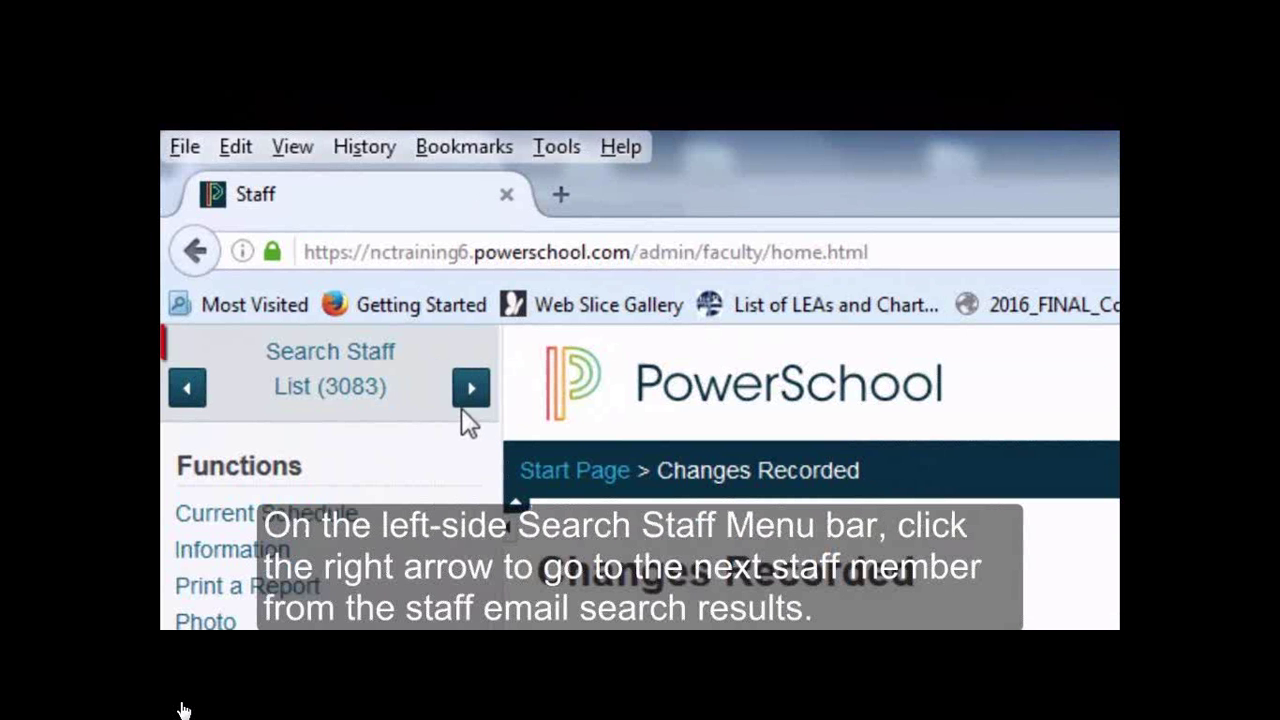
pyautogui.click(471, 389)
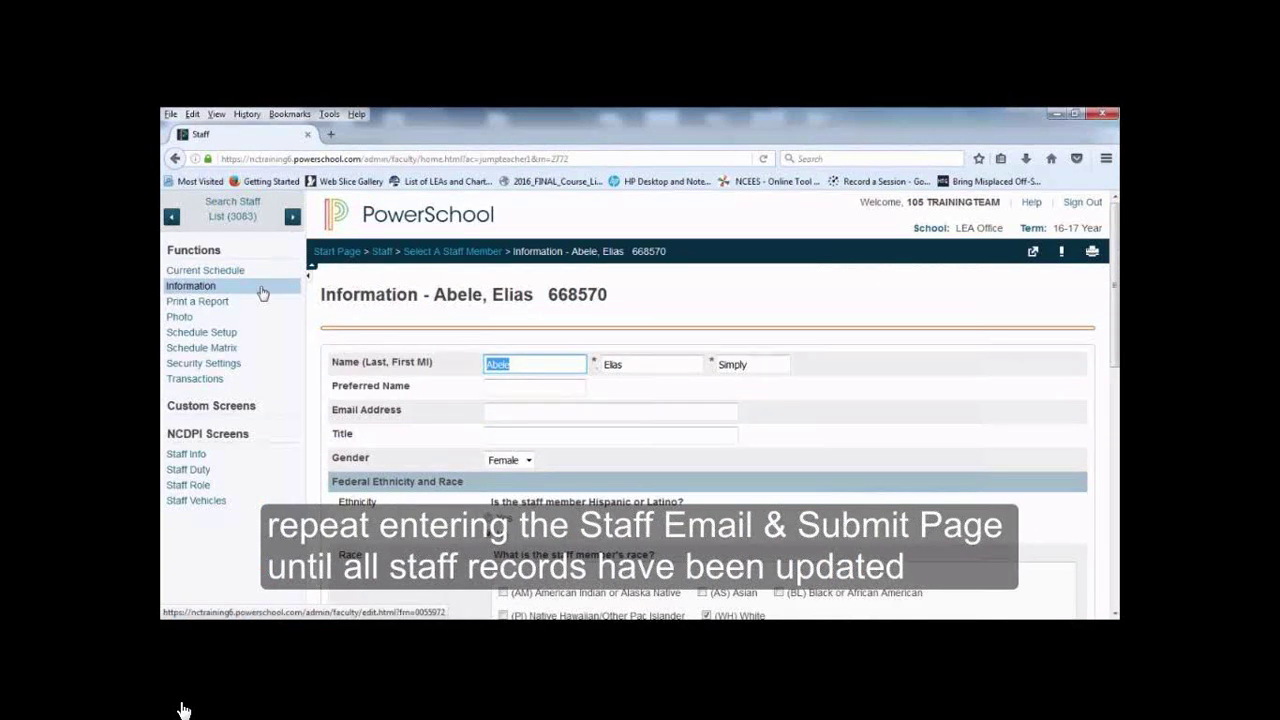
pyautogui.click(519, 414)
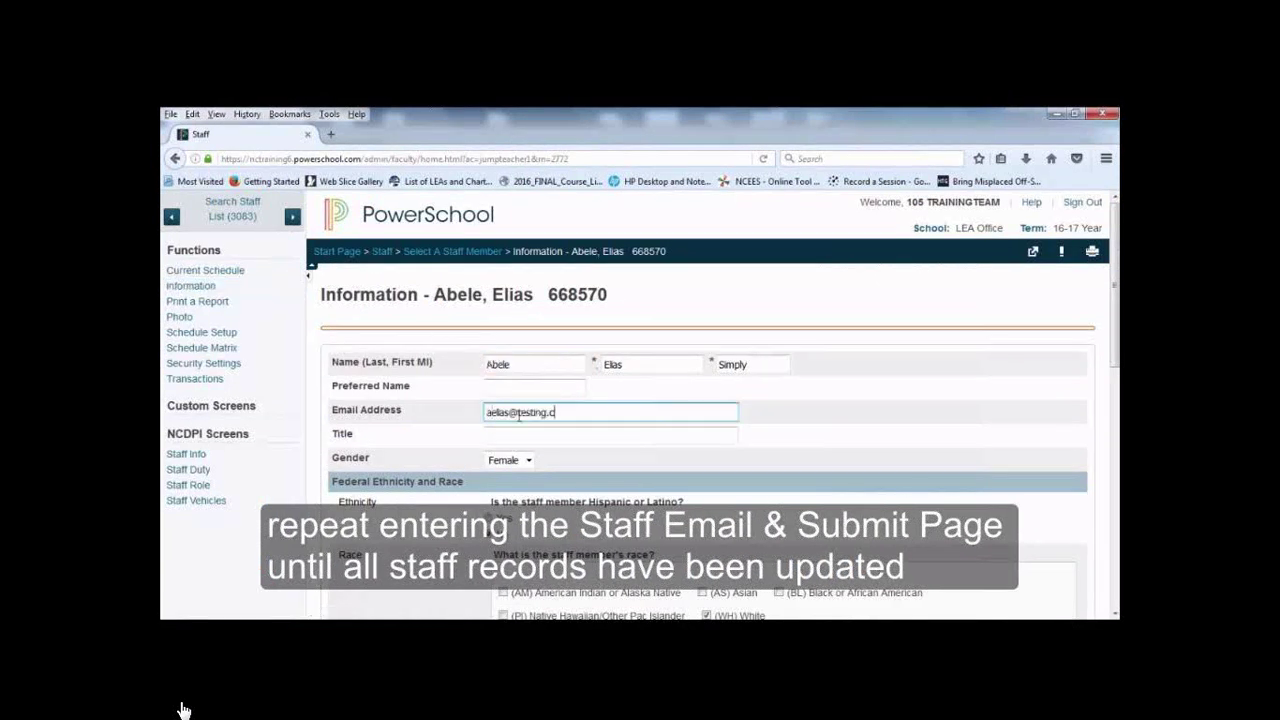
pyautogui.moveTo(1114, 337); pyautogui.dragTo(1116, 579)
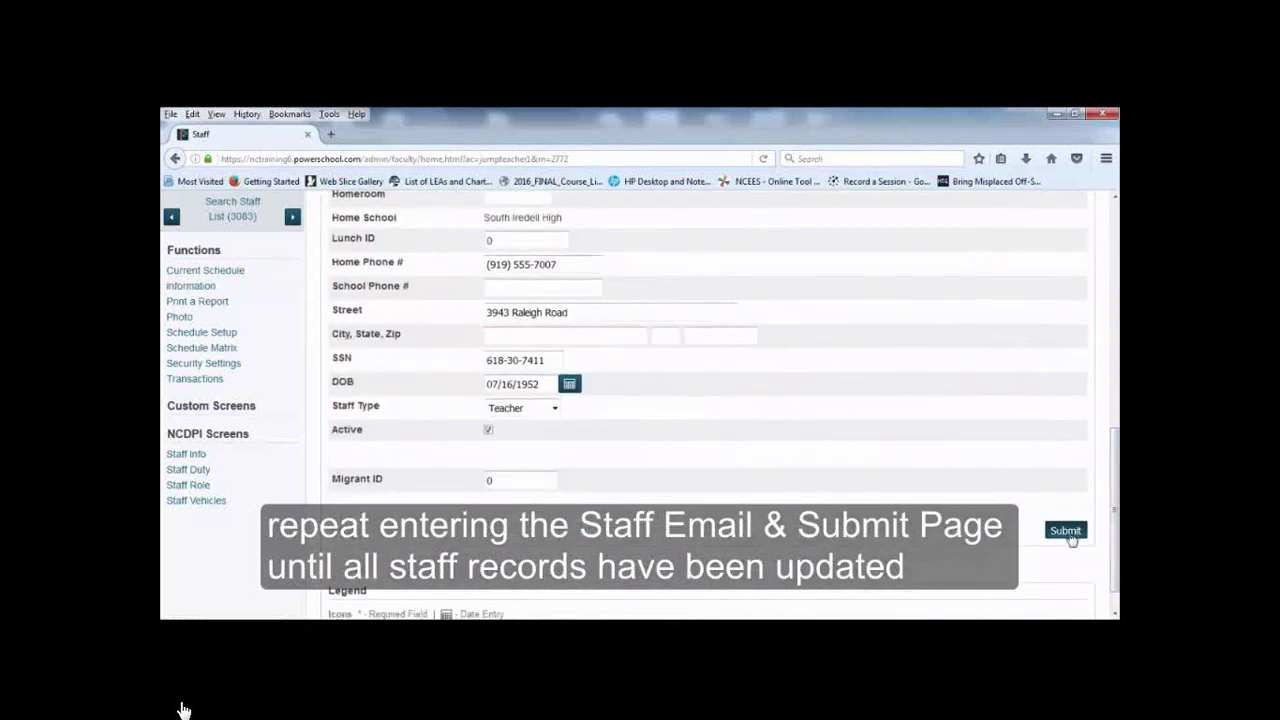
pyautogui.click(1068, 535)
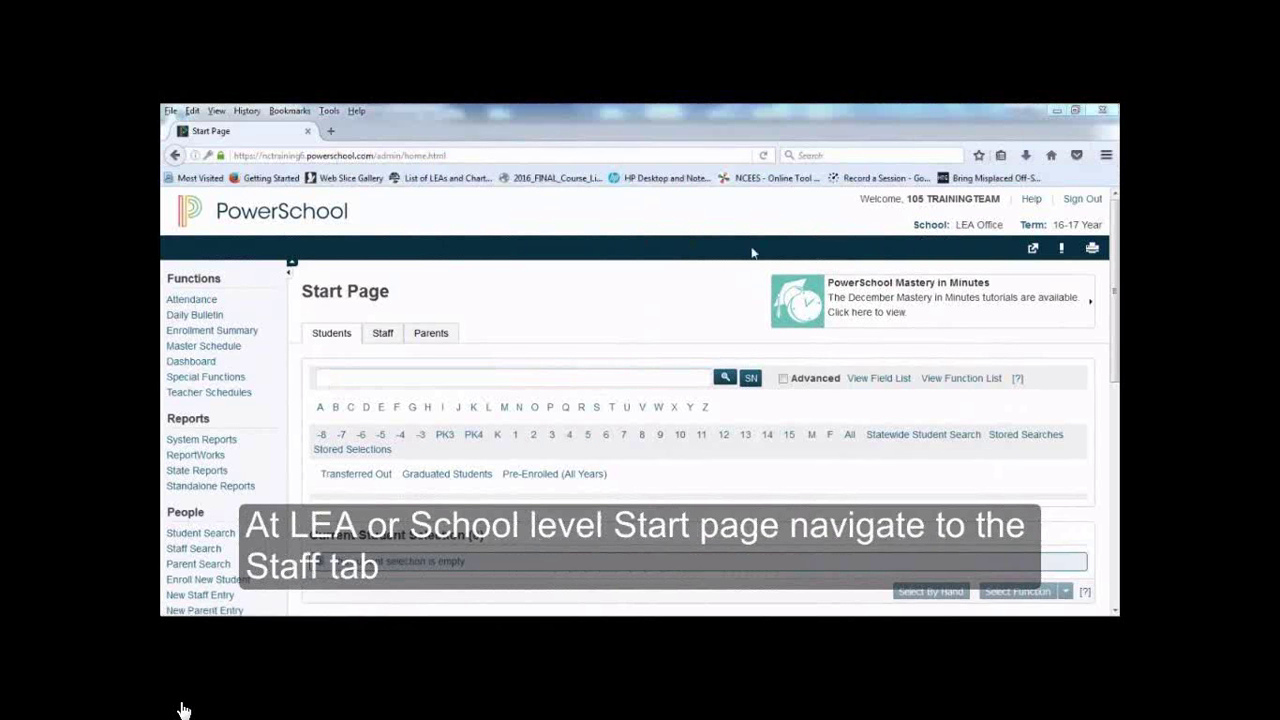
pyautogui.click(386, 334)
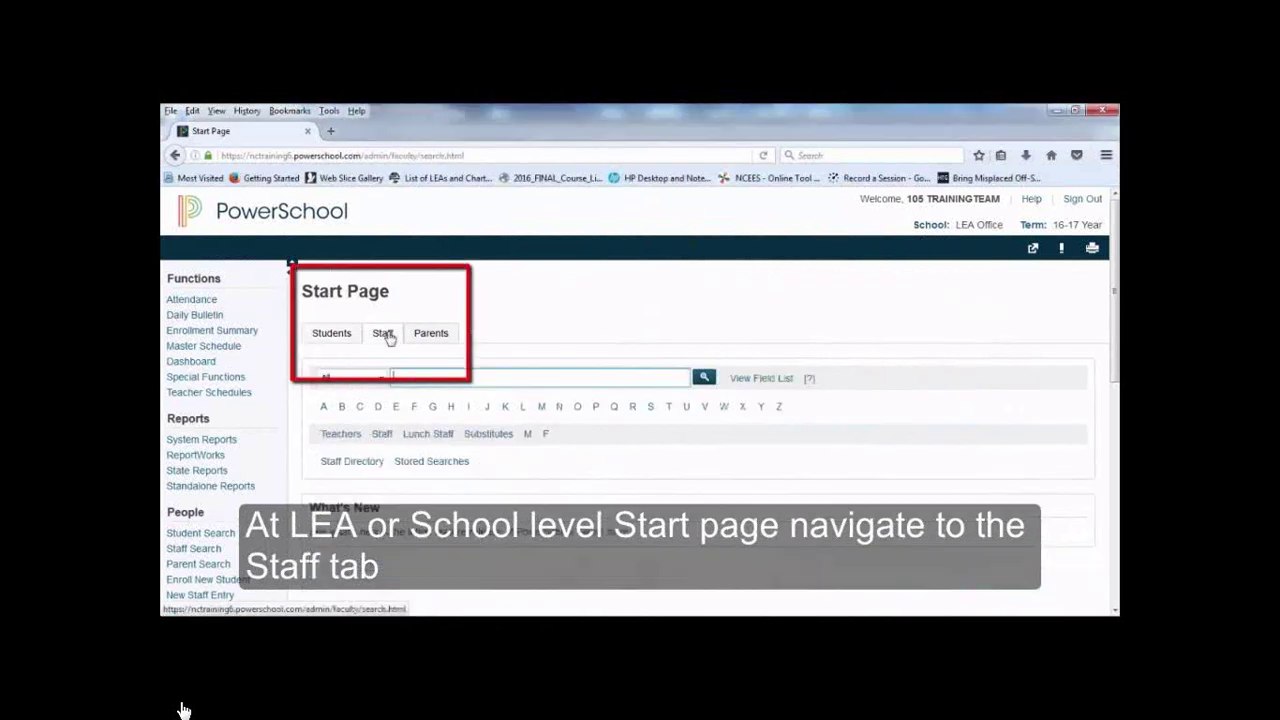
pyautogui.click(380, 377)
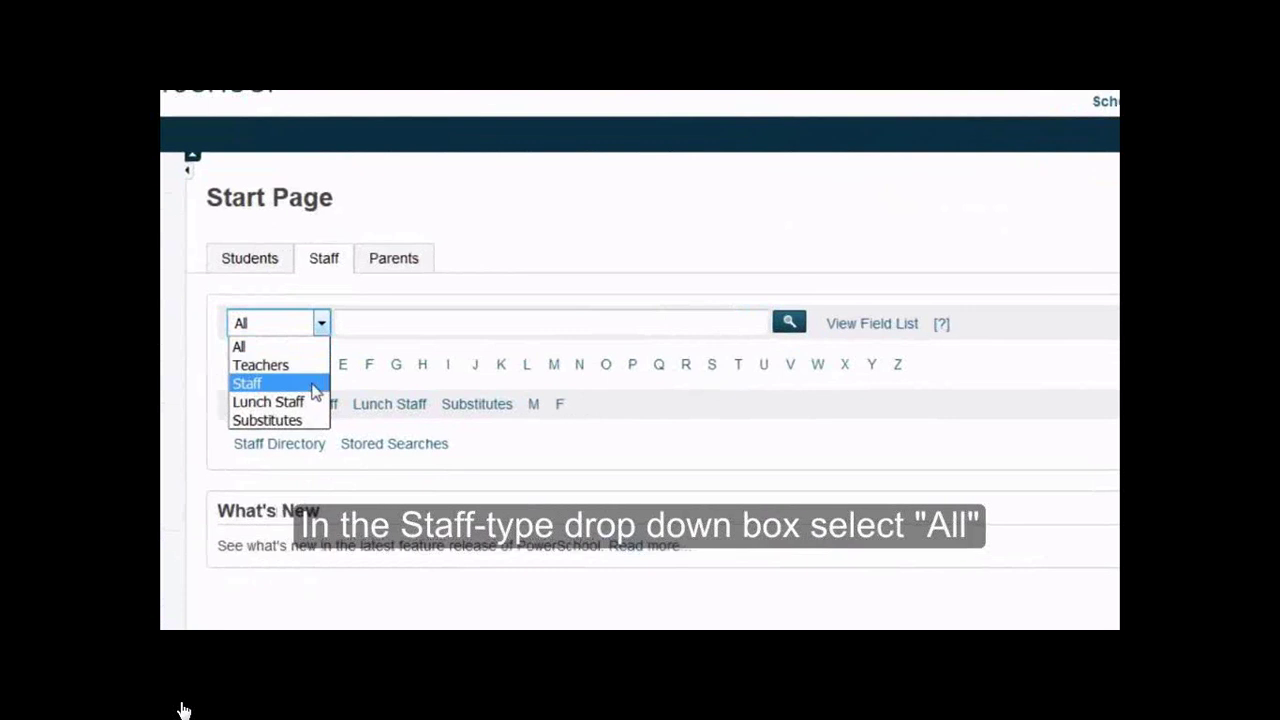
# Search All staff for Email_Addr= to list 3082 blank-email staff, then open Special Functions
pyautogui.click(298, 347)
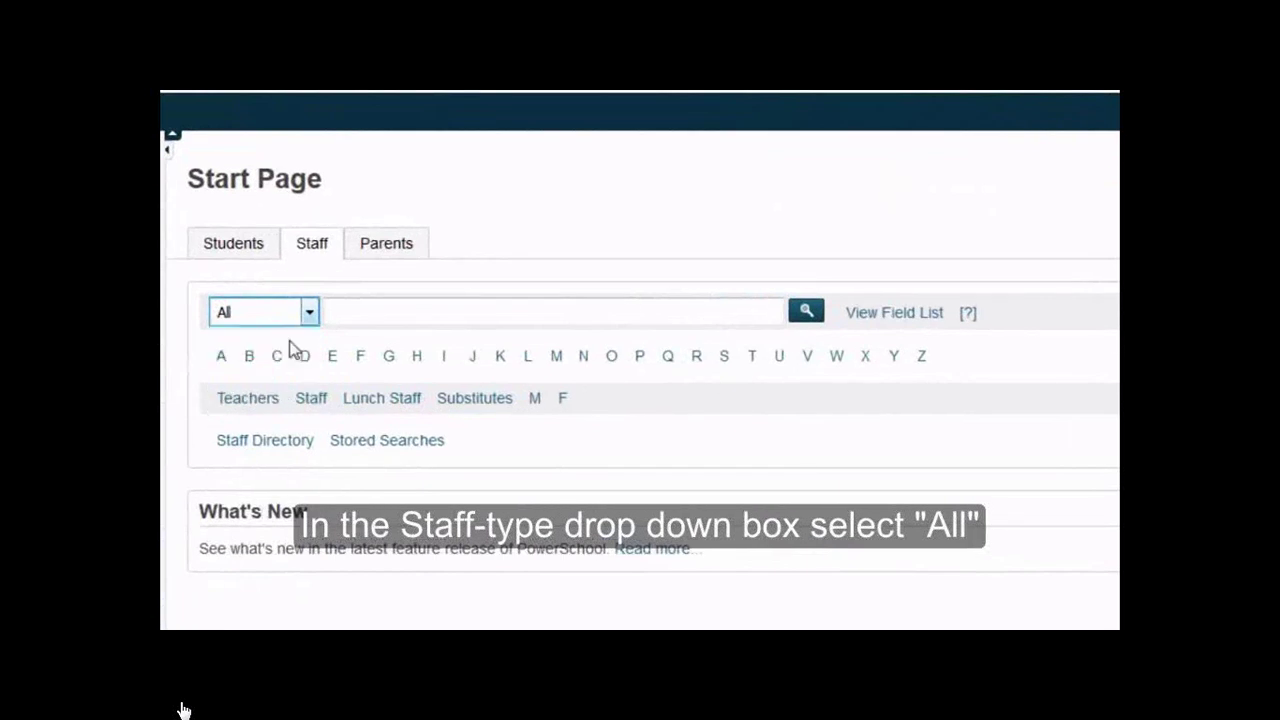
pyautogui.click(336, 314)
pyautogui.write('E')
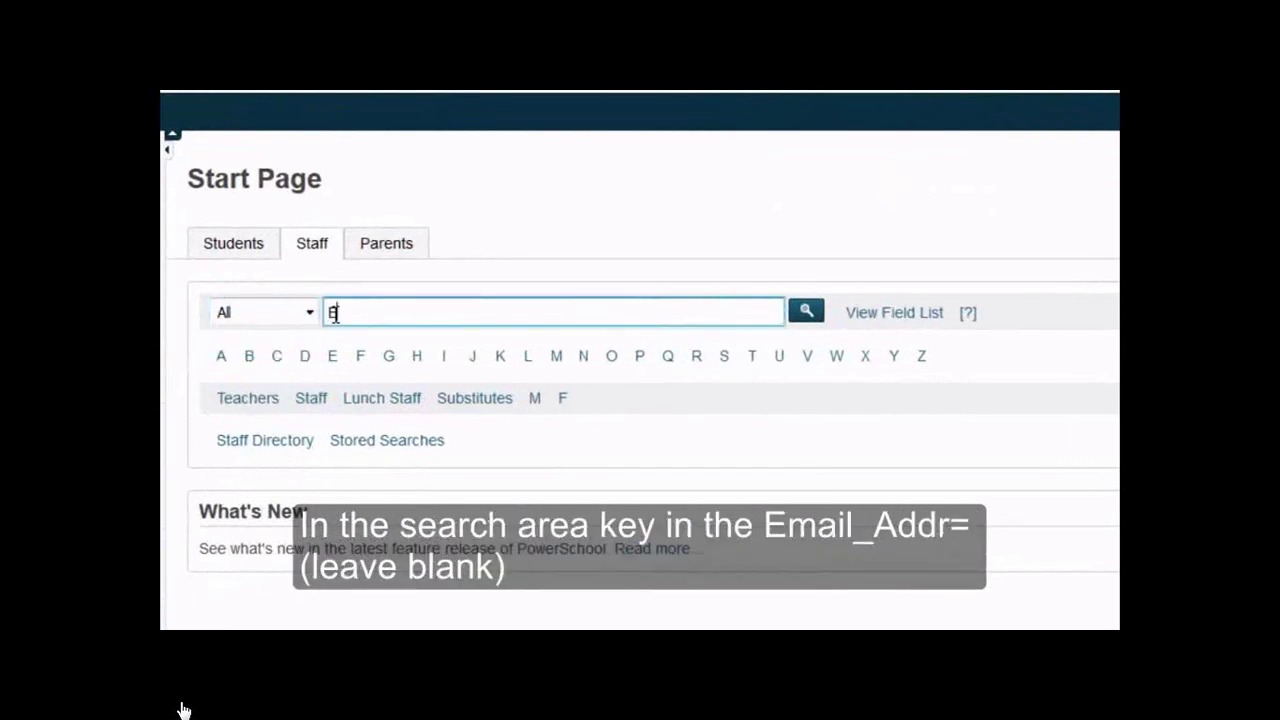
pyautogui.write('mail_Addr=')
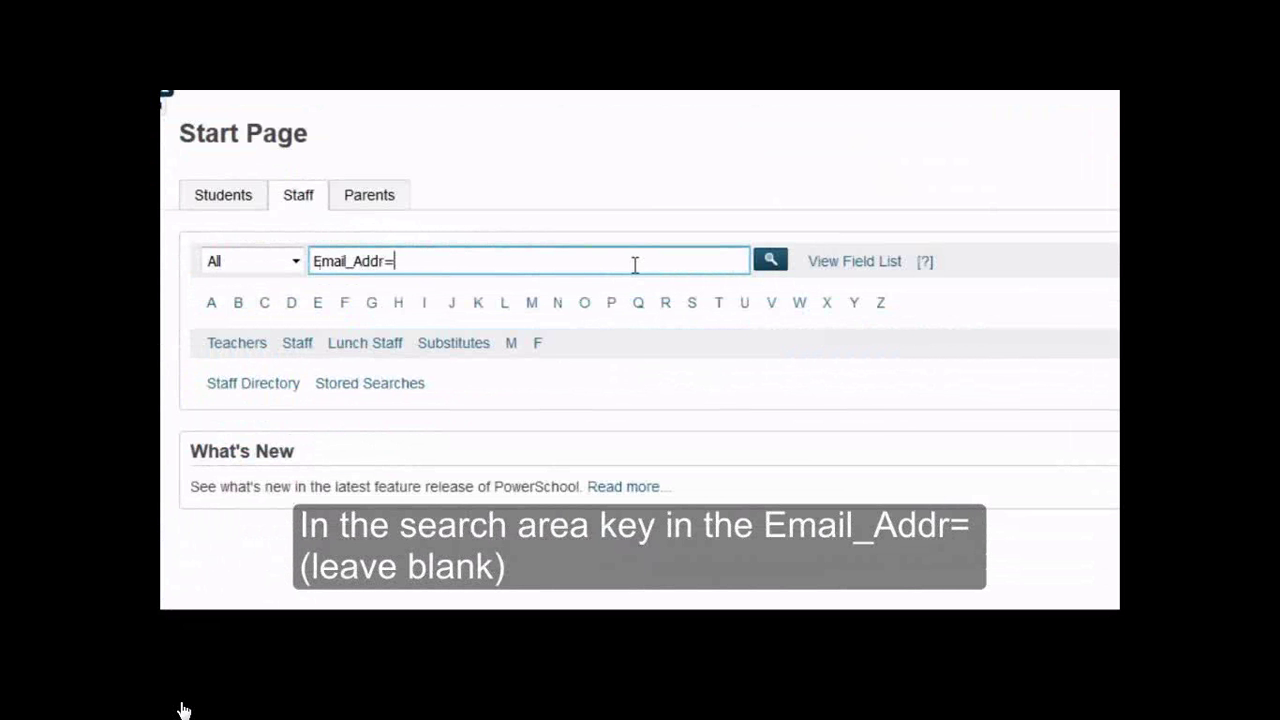
pyautogui.click(771, 264)
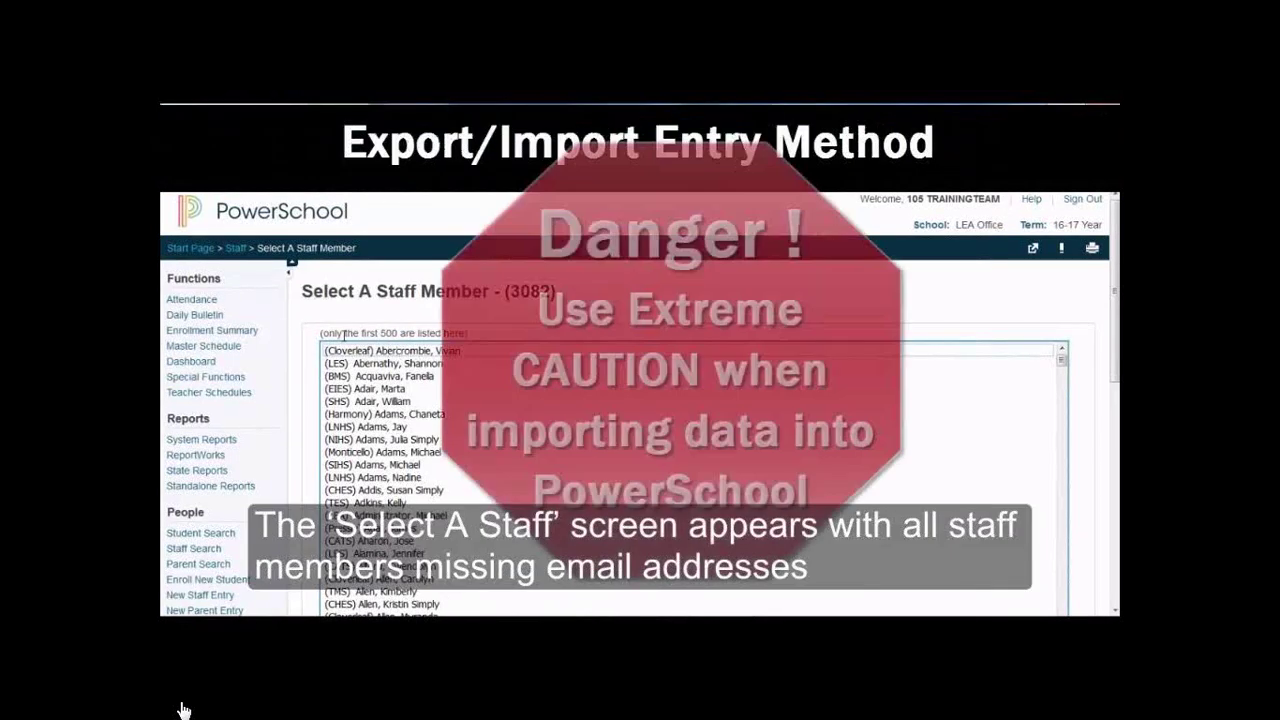
pyautogui.click(229, 377)
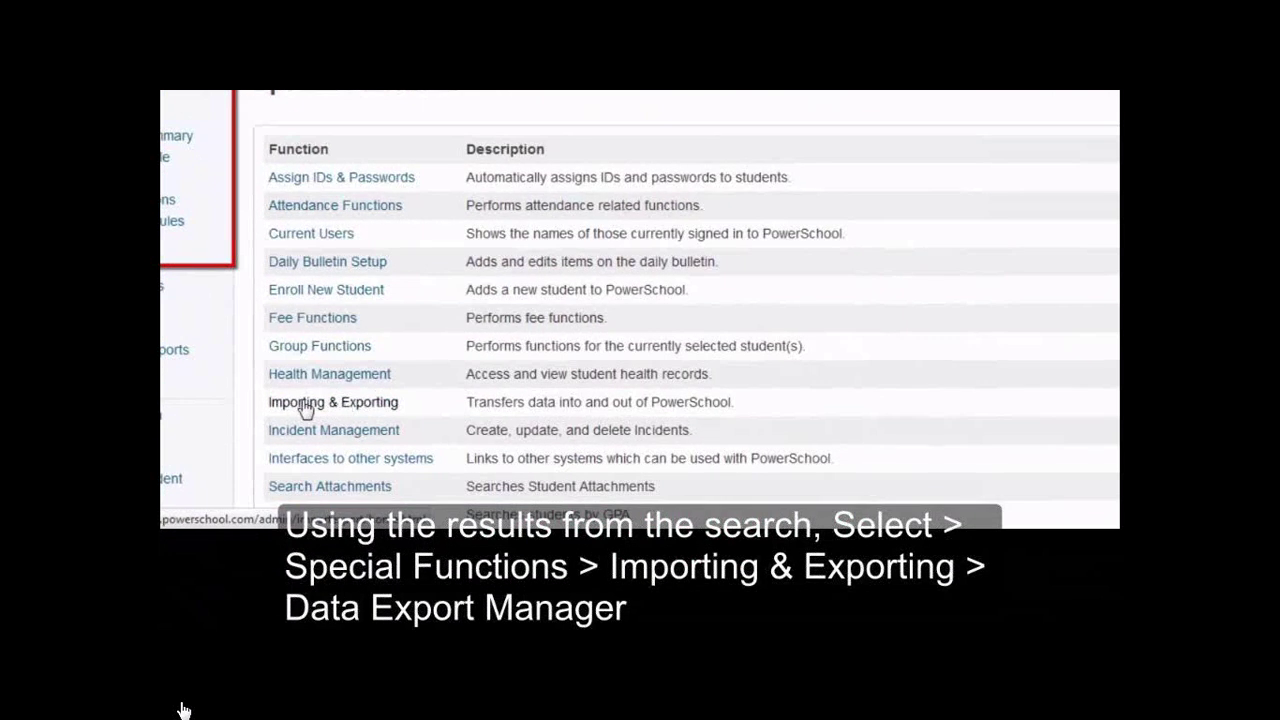
# Open the Data Export Manager with category Tables and export from the Users table
pyautogui.click(352, 402)
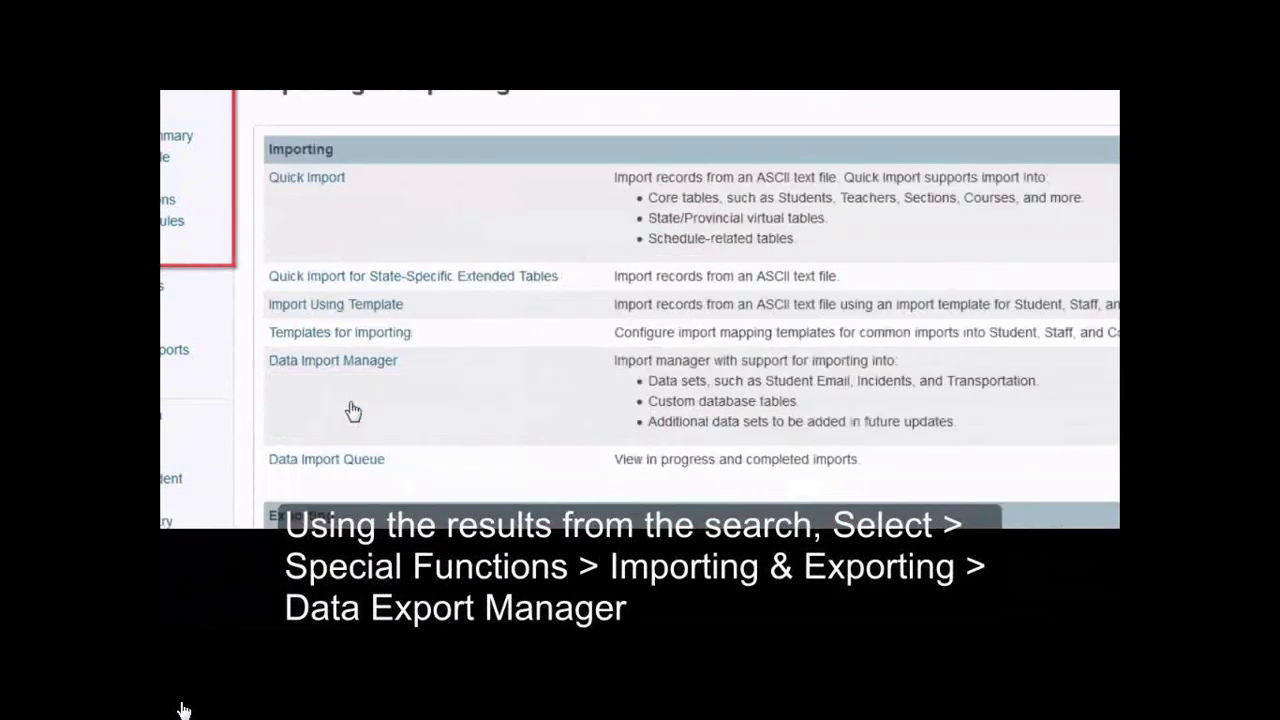
pyautogui.scroll(-1, 352, 410)
pyautogui.scroll(-2, 352, 410)
pyautogui.click(350, 407)
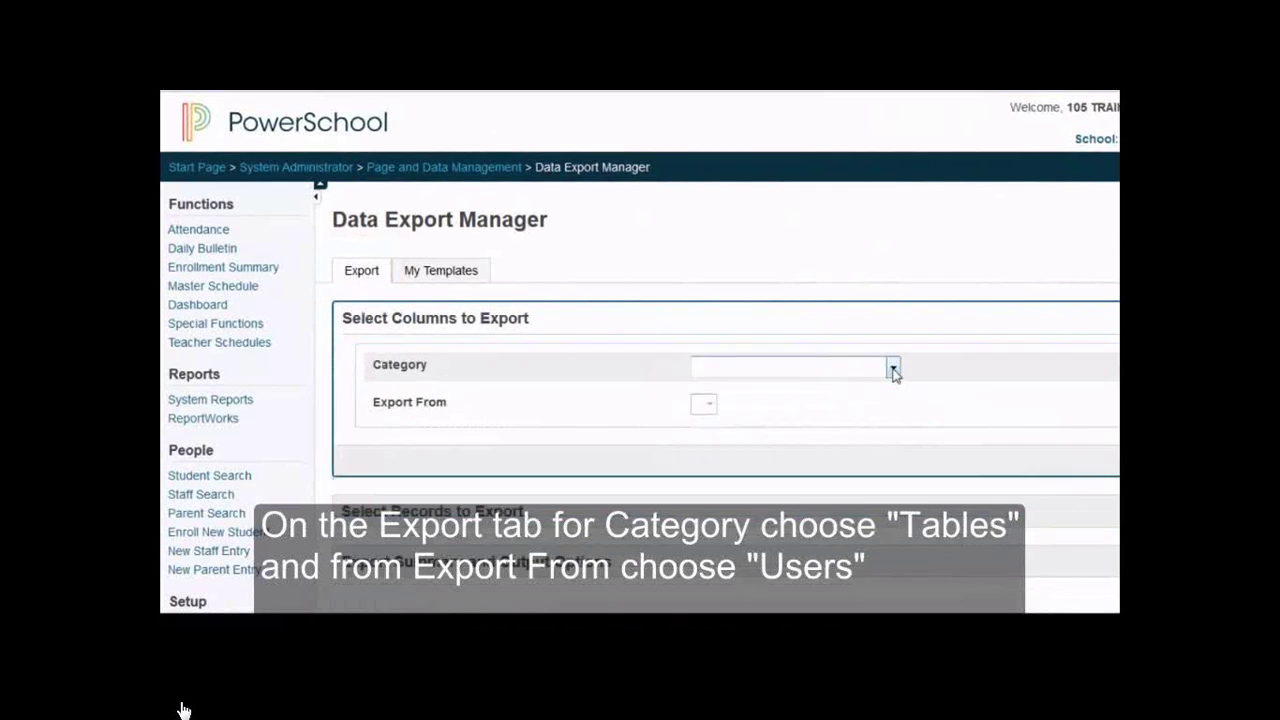
pyautogui.click(894, 370)
pyautogui.click(814, 400)
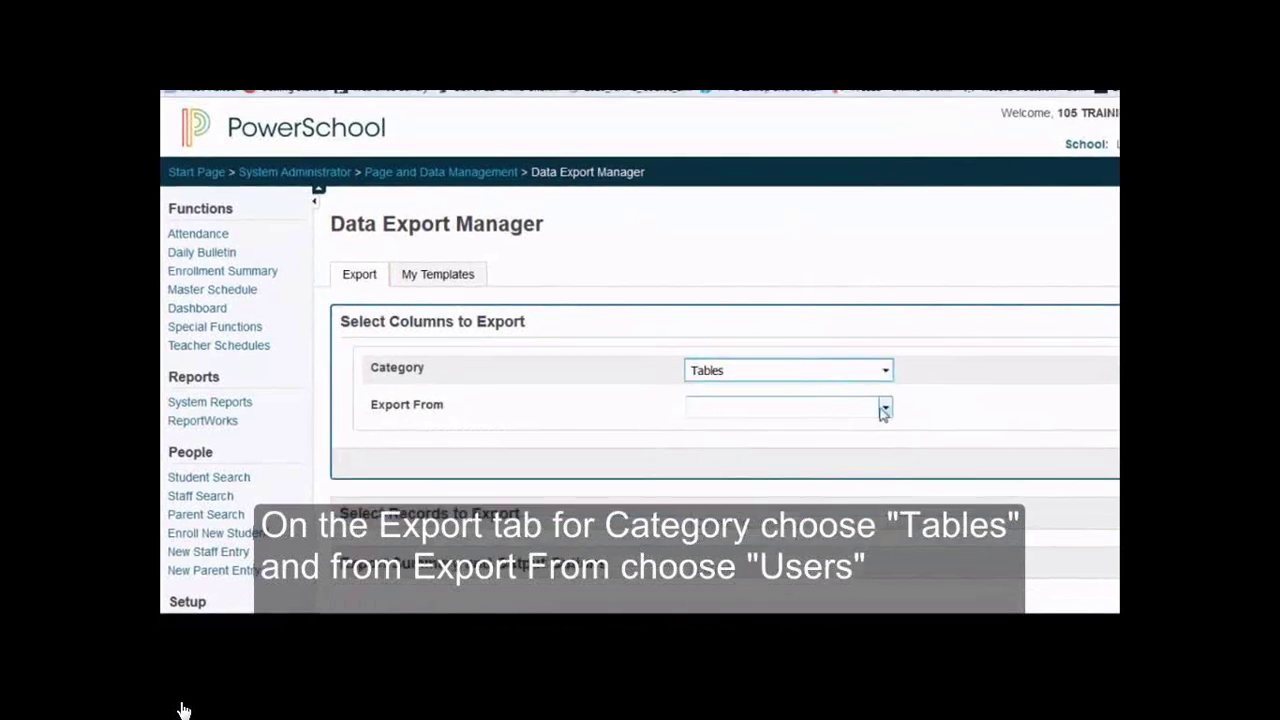
pyautogui.click(884, 410)
pyautogui.scroll(-2, 800, 368)
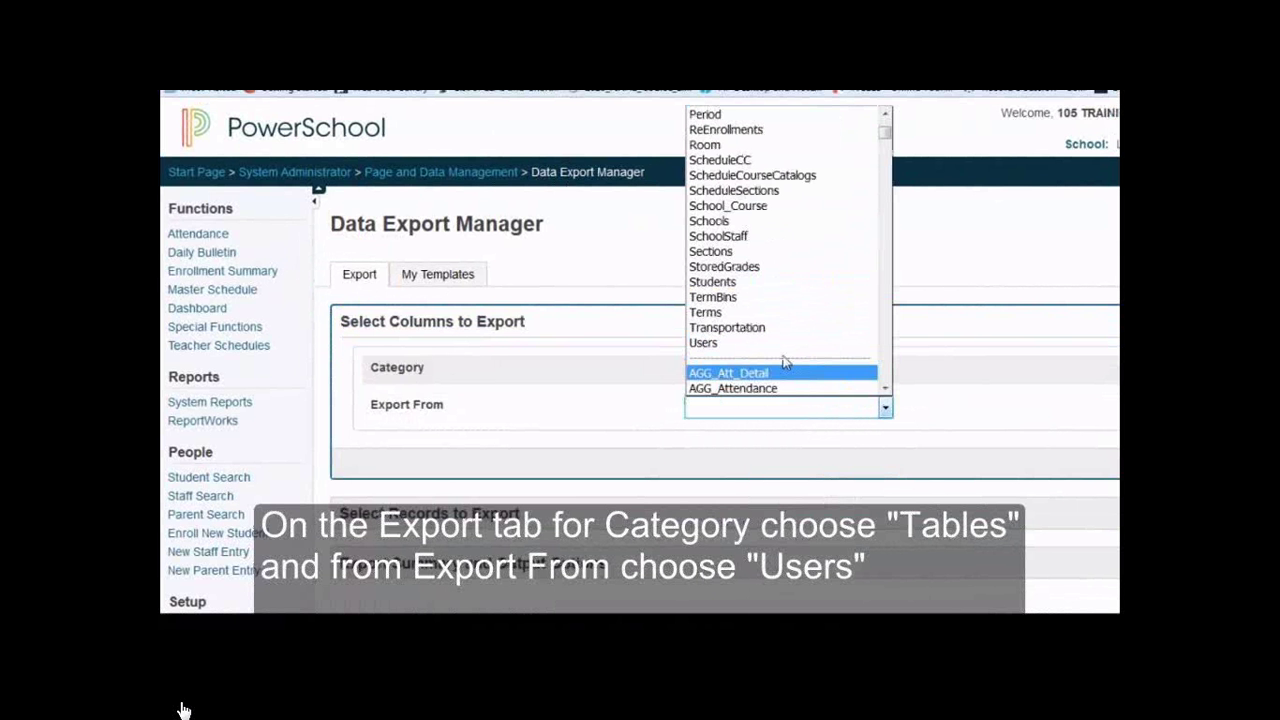
pyautogui.click(765, 343)
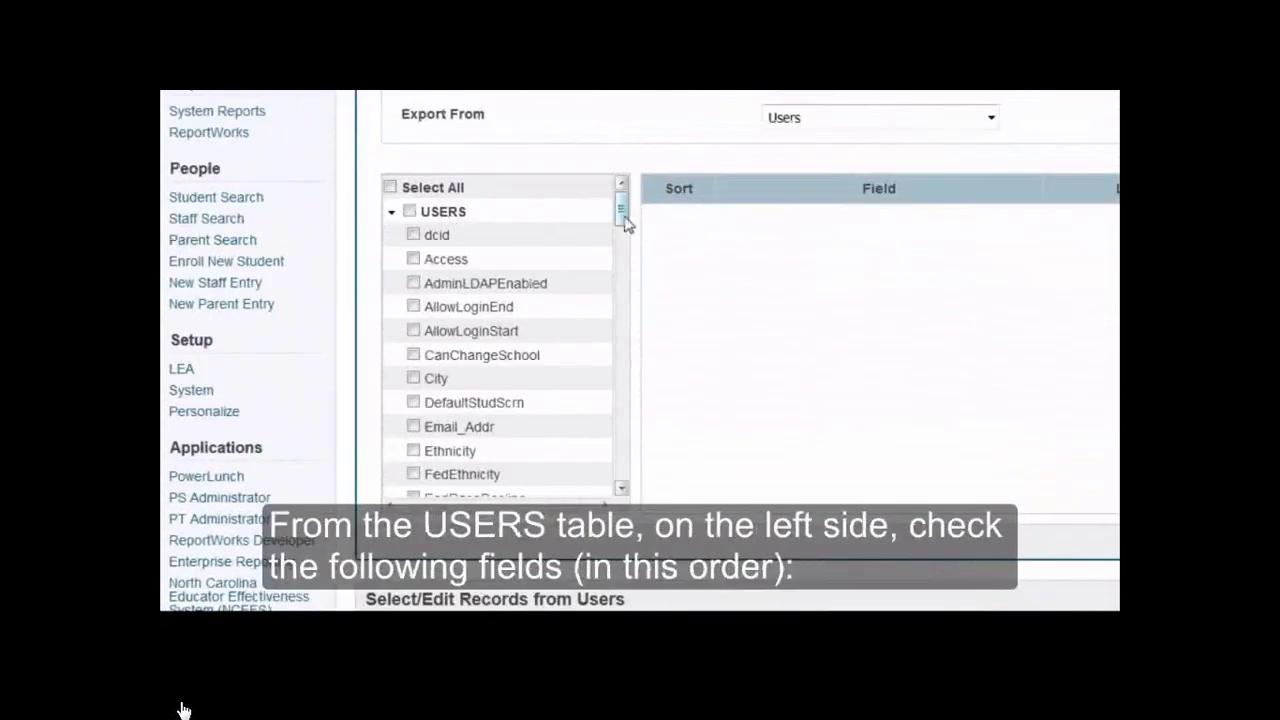
# Add TeacherNumber, Last_Name, First_Name and Email_Addr as the exported columns
pyautogui.moveTo(625, 230); pyautogui.dragTo(622, 336)
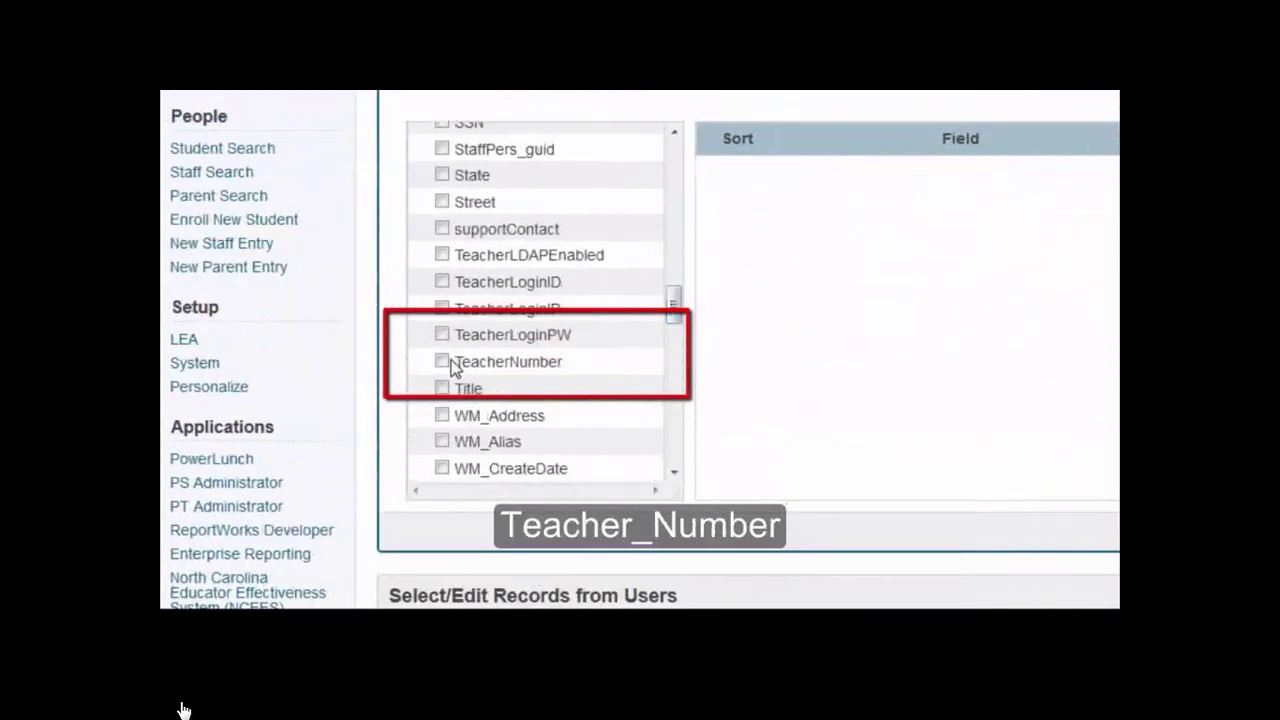
pyautogui.click(442, 361)
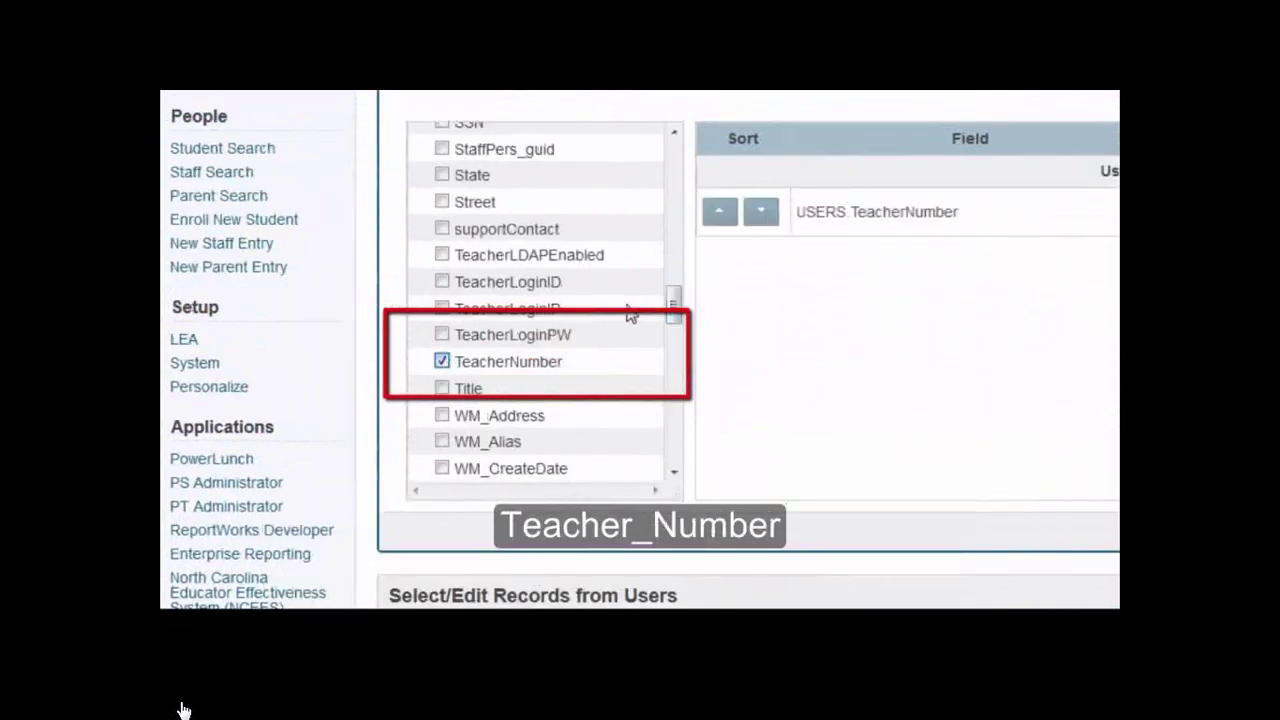
pyautogui.moveTo(674, 304); pyautogui.dragTo(680, 223)
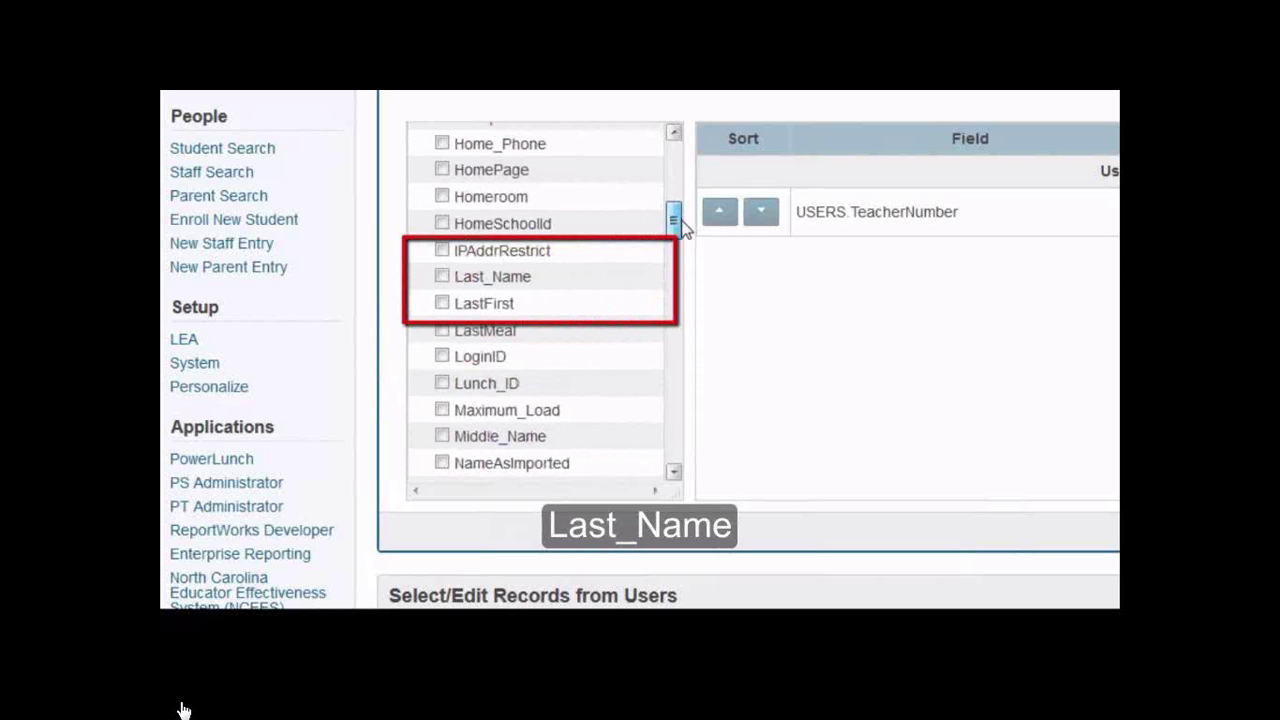
pyautogui.click(444, 278)
pyautogui.moveTo(677, 234); pyautogui.dragTo(676, 192)
pyautogui.click(442, 282)
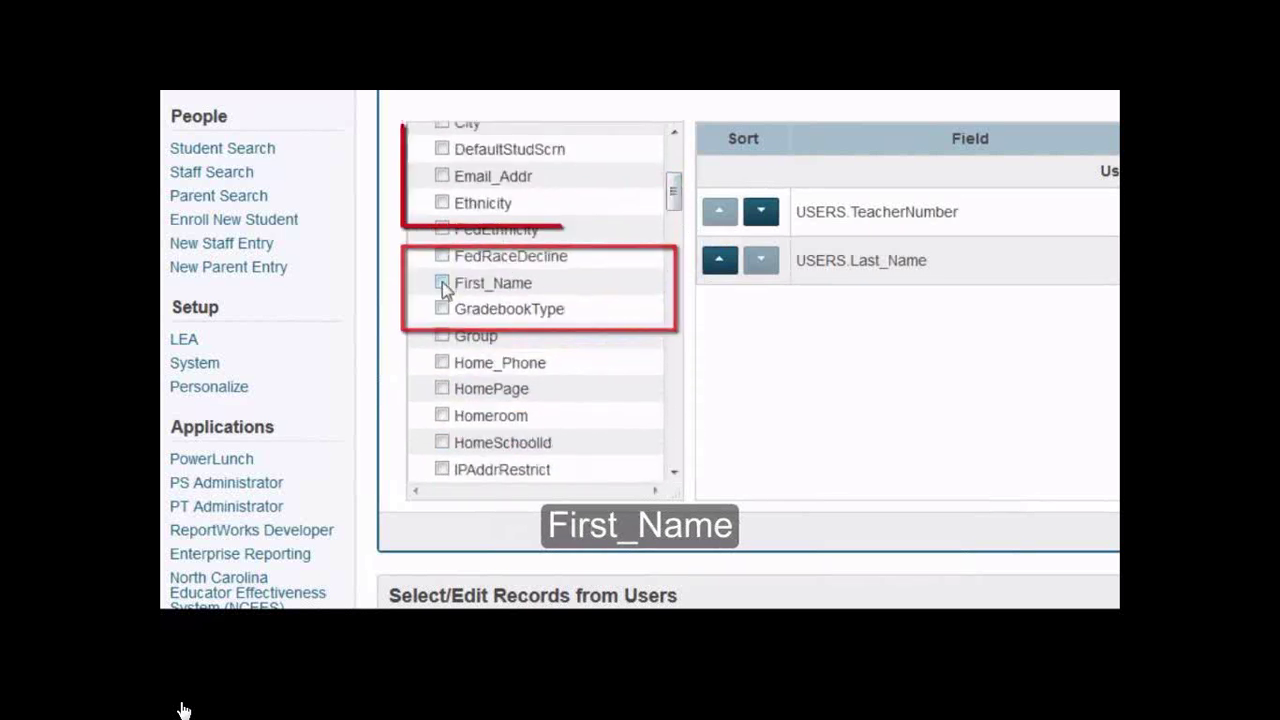
pyautogui.click(442, 177)
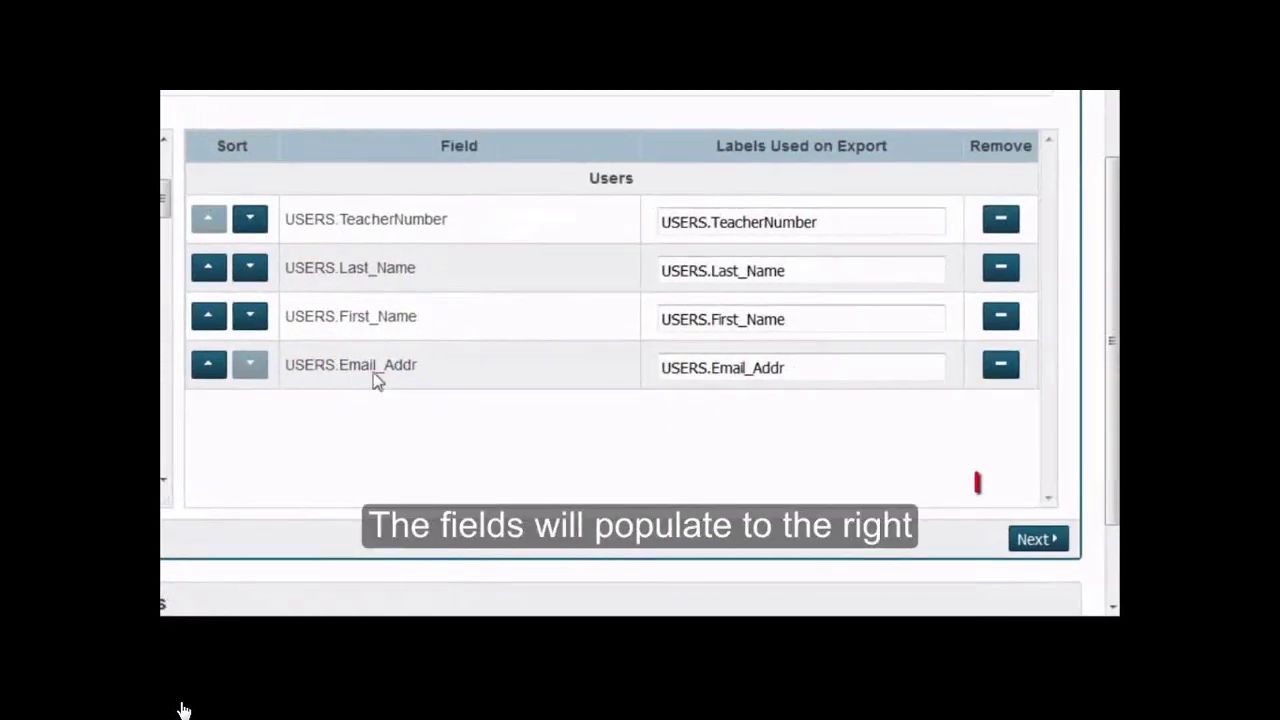
# Continue through the export options, rename the file Emails.txt, and run the export
pyautogui.click(1038, 539)
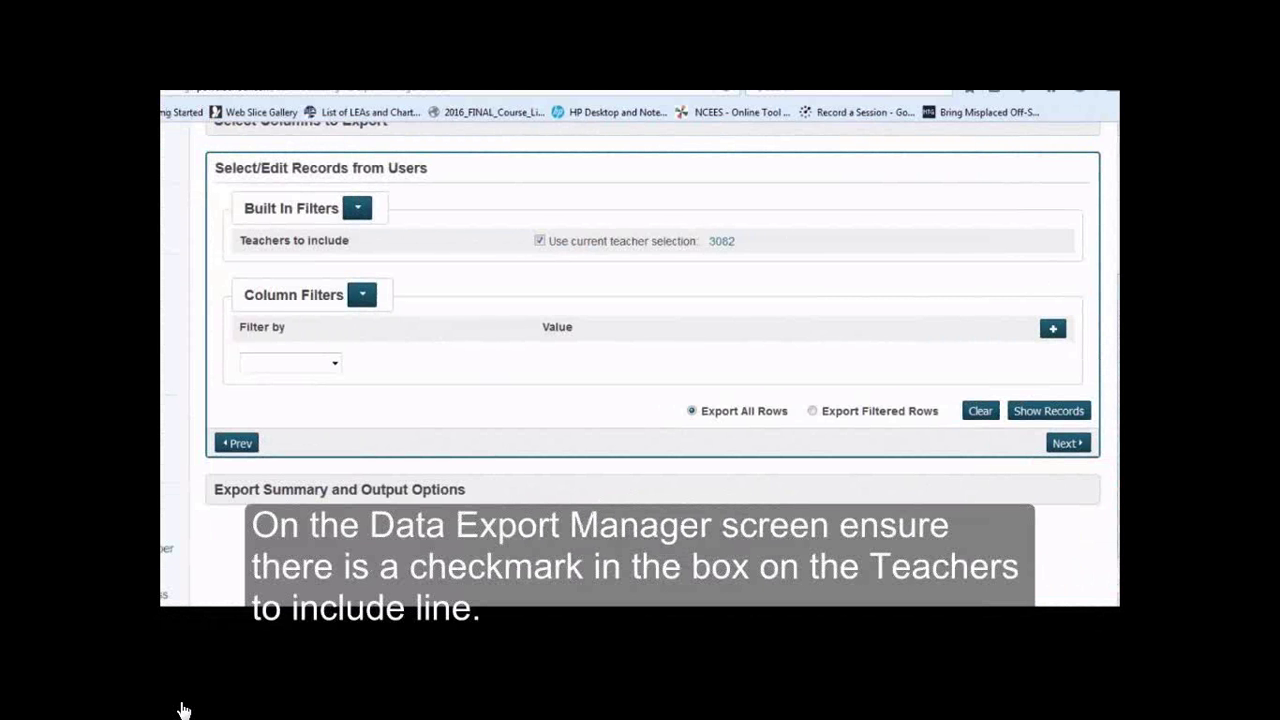
pyautogui.scroll(3, 1095, 240)
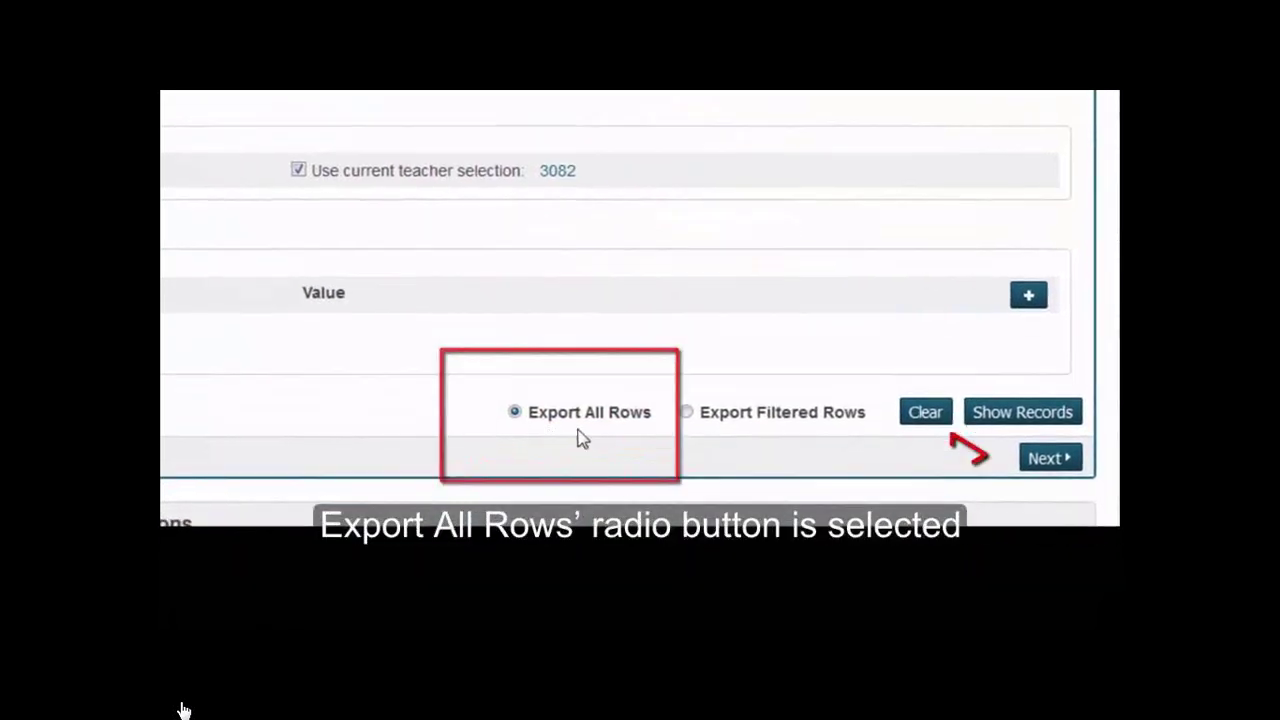
pyautogui.click(1047, 458)
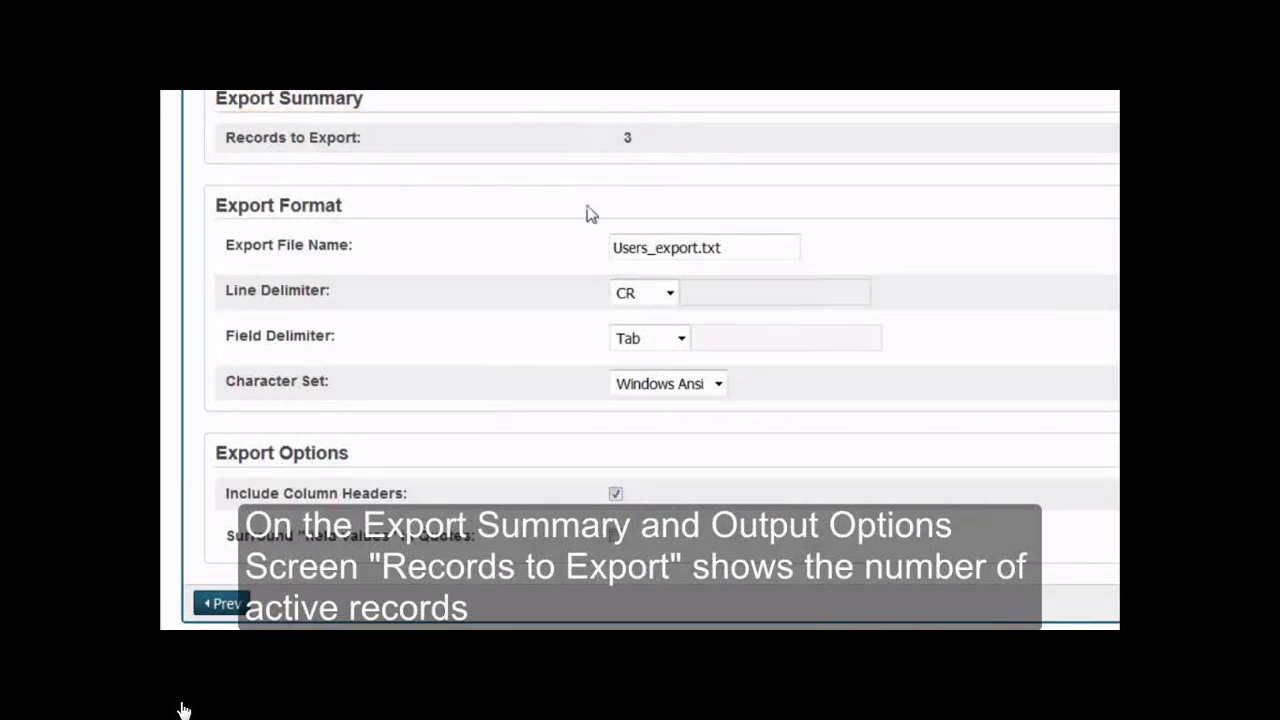
pyautogui.doubleClick(648, 247)
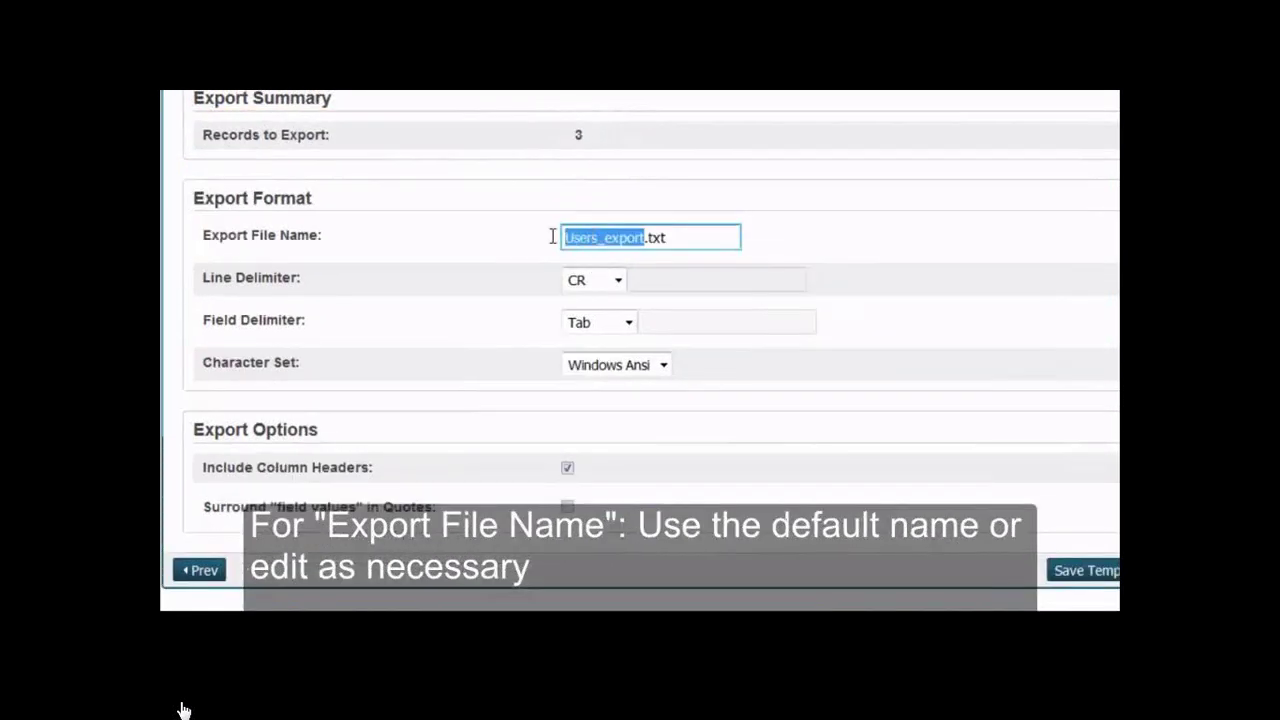
pyautogui.write('E')
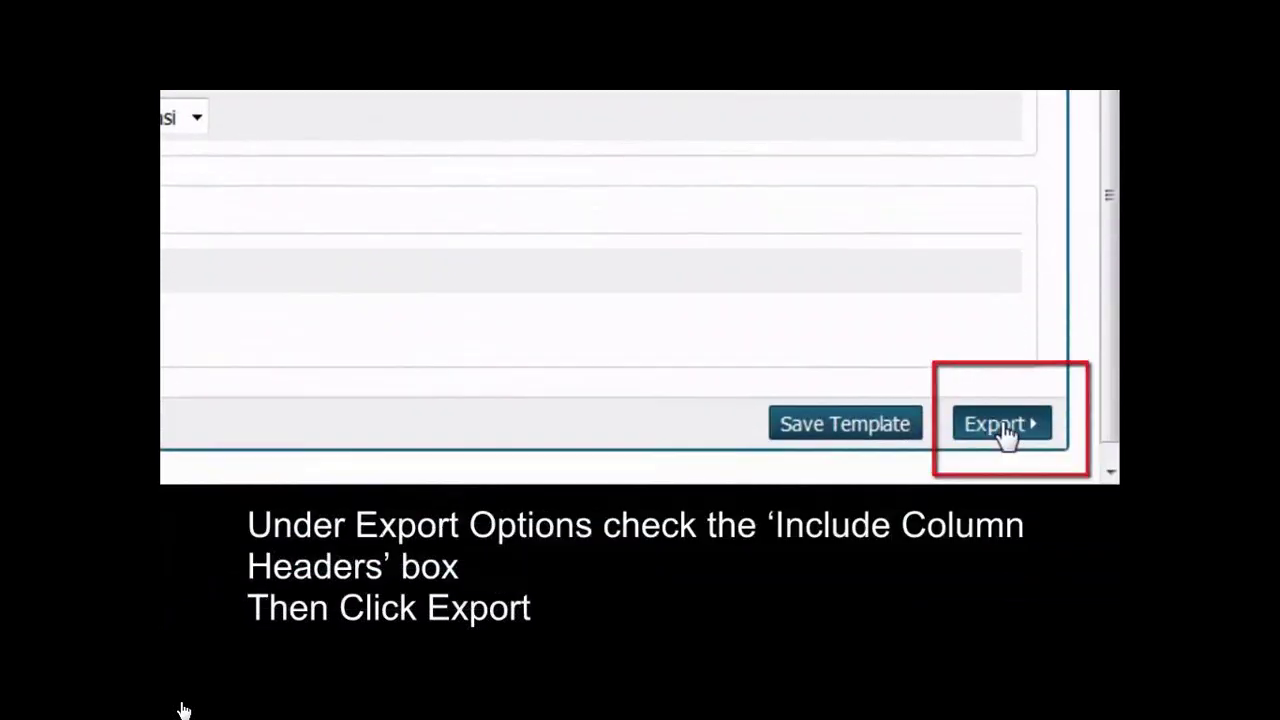
pyautogui.click(1002, 425)
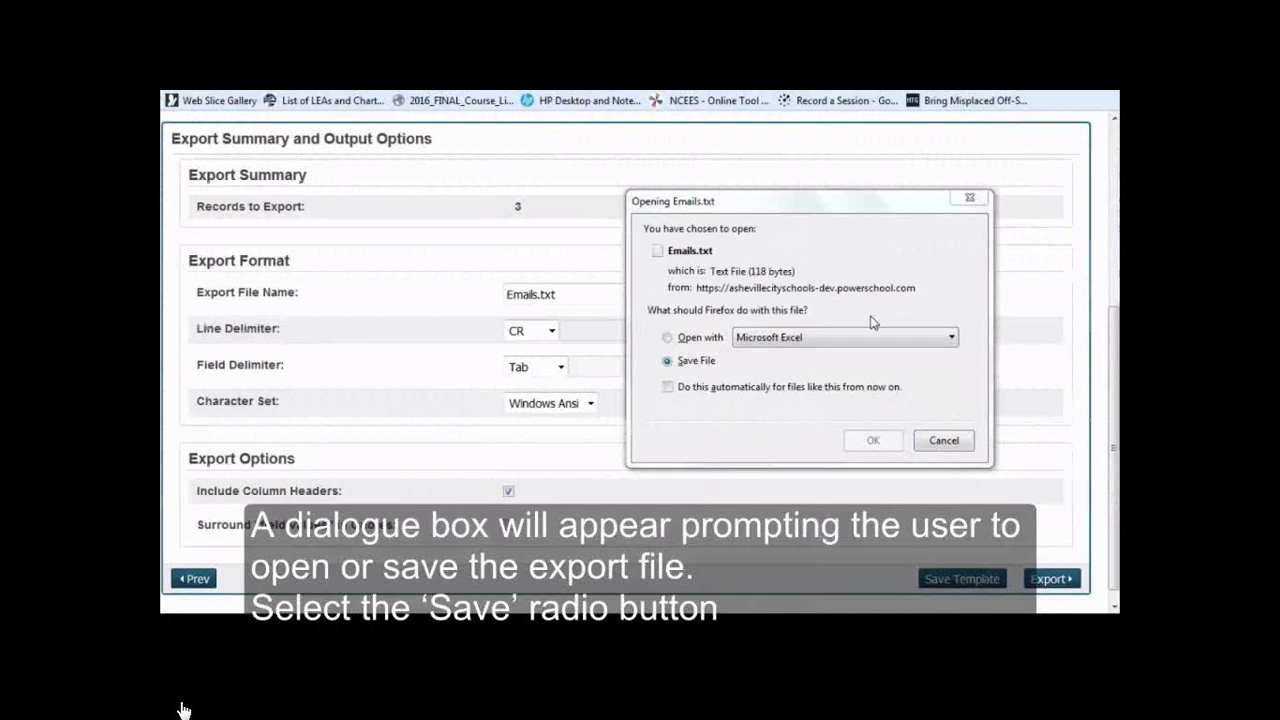
# Save the exported file and browse to the Downloads folder from Excel's Open
pyautogui.click(668, 362)
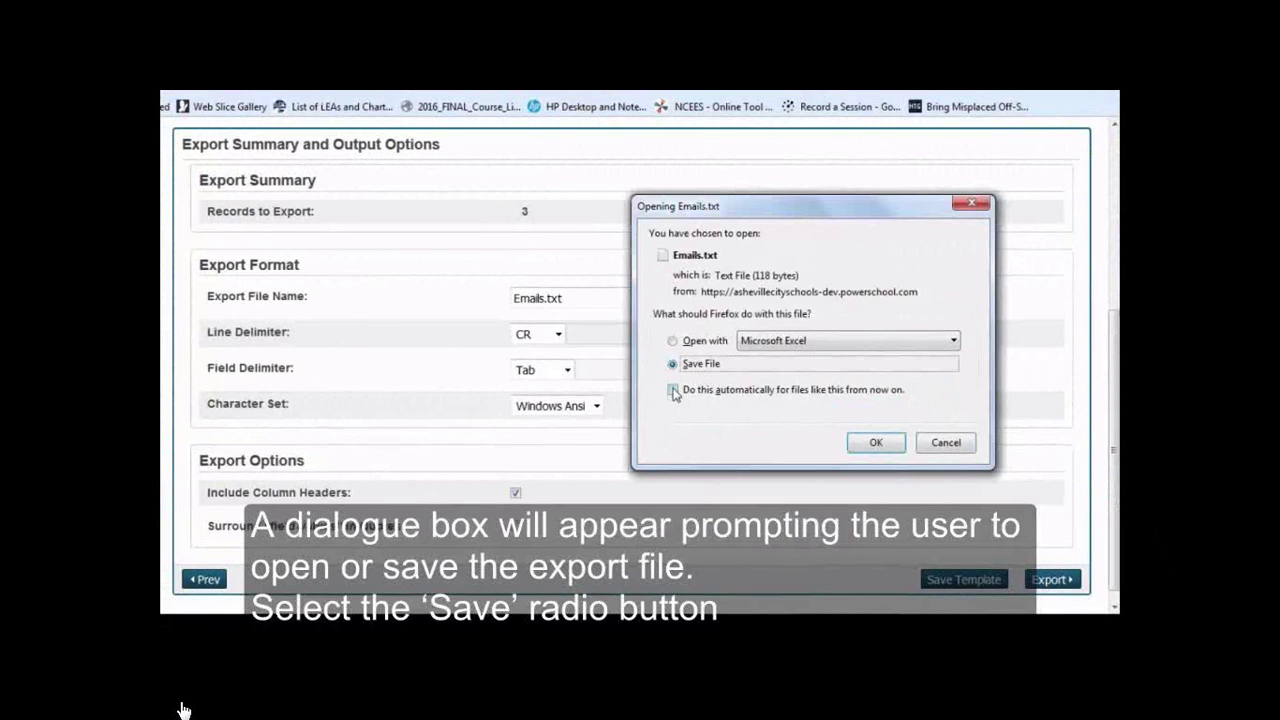
pyautogui.click(875, 443)
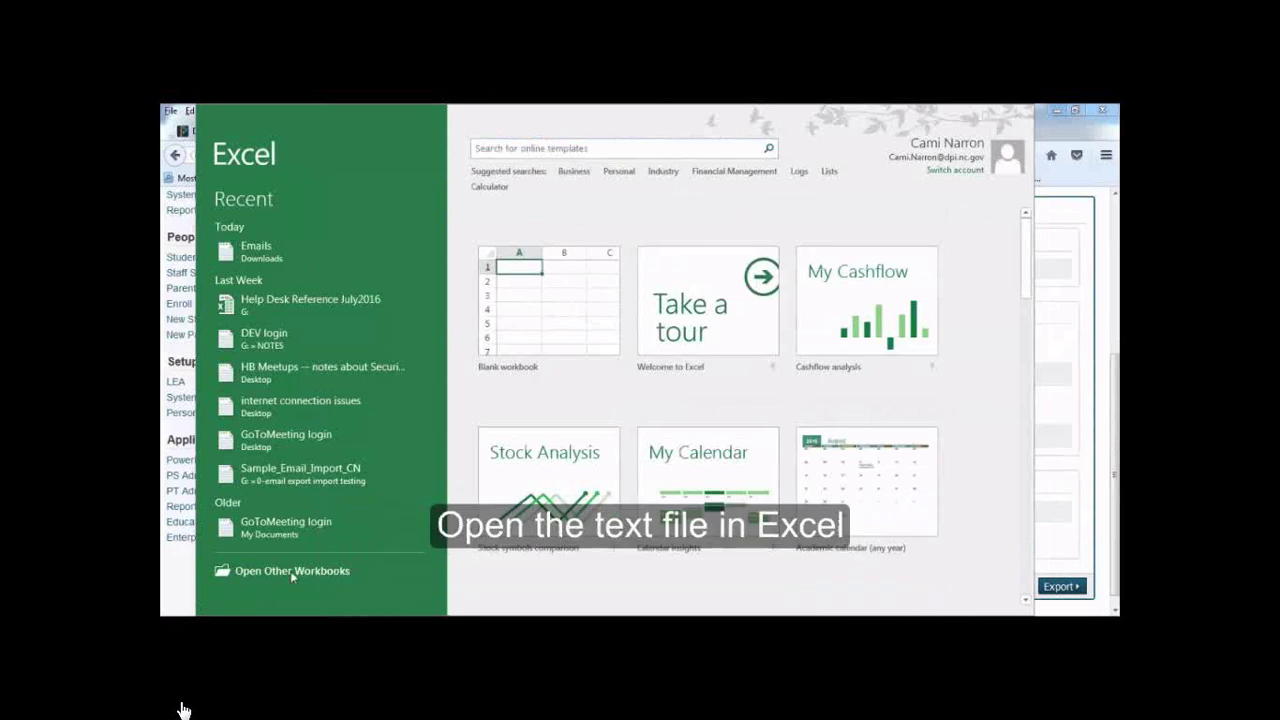
pyautogui.click(287, 577)
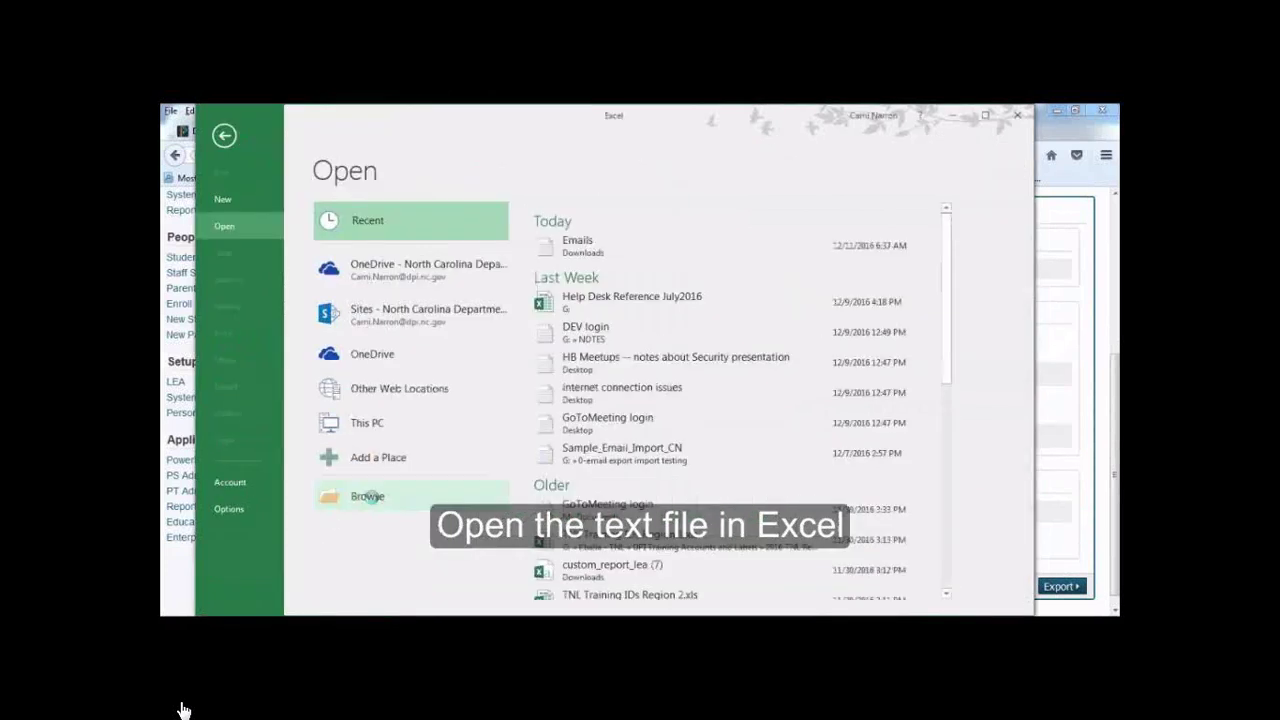
pyautogui.click(368, 496)
pyautogui.click(395, 390)
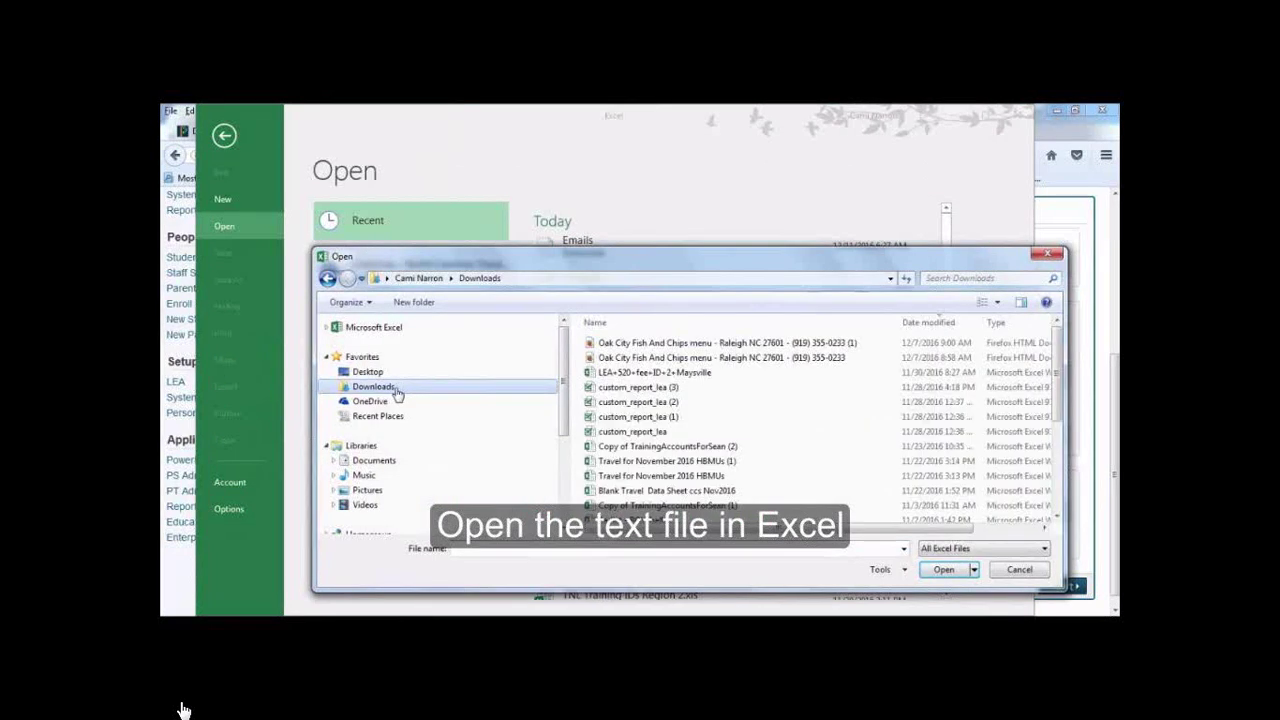
# Open Emails with All Files shown, marking the first row as headers, and finish the import
pyautogui.click(966, 550)
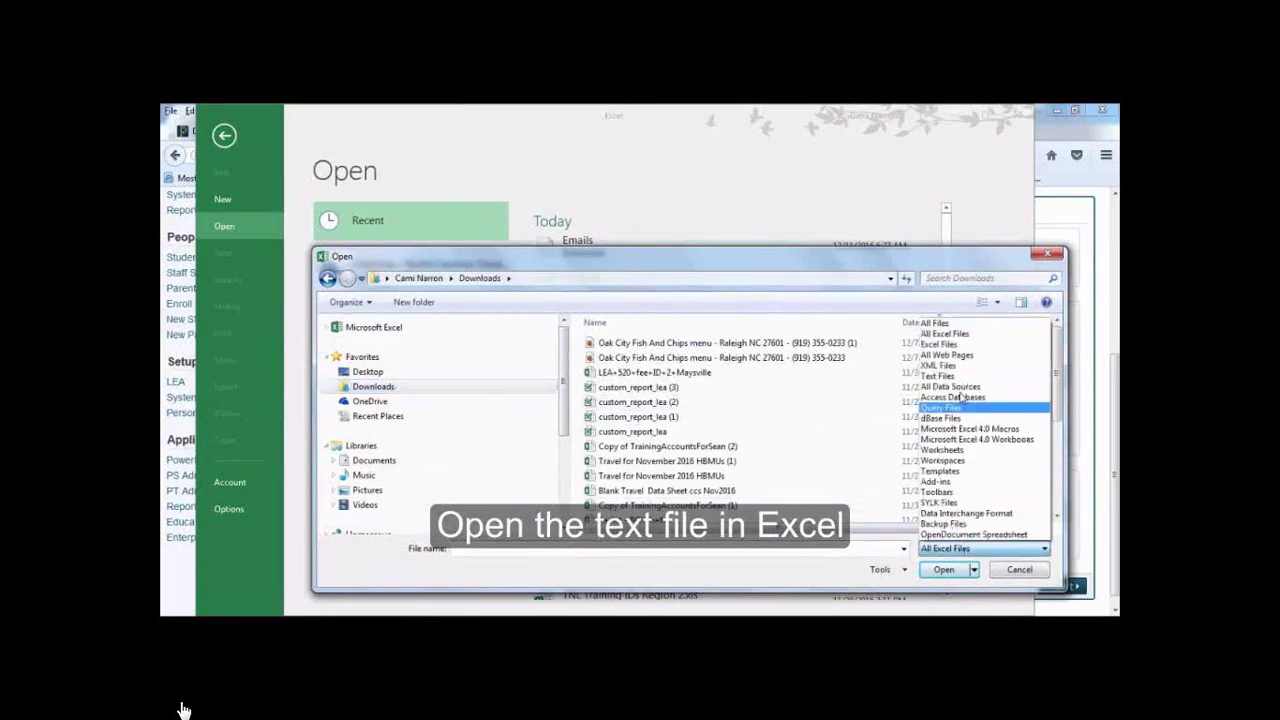
pyautogui.click(952, 330)
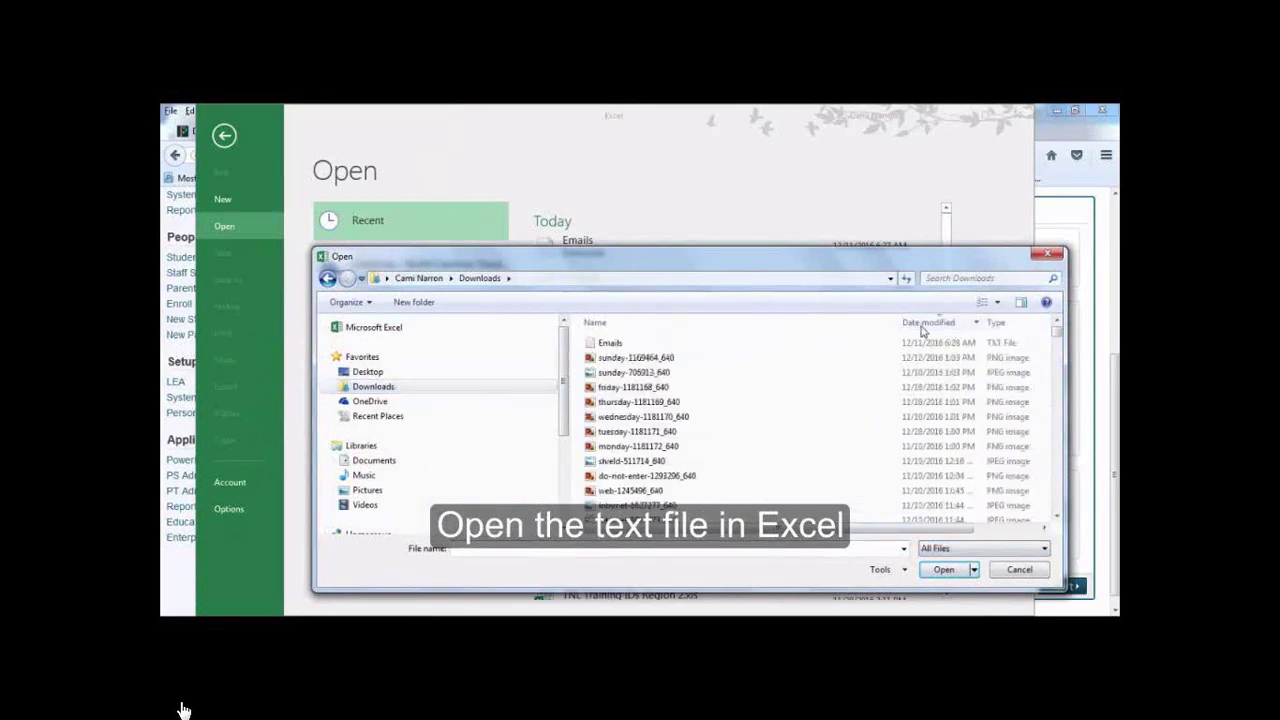
pyautogui.click(608, 343)
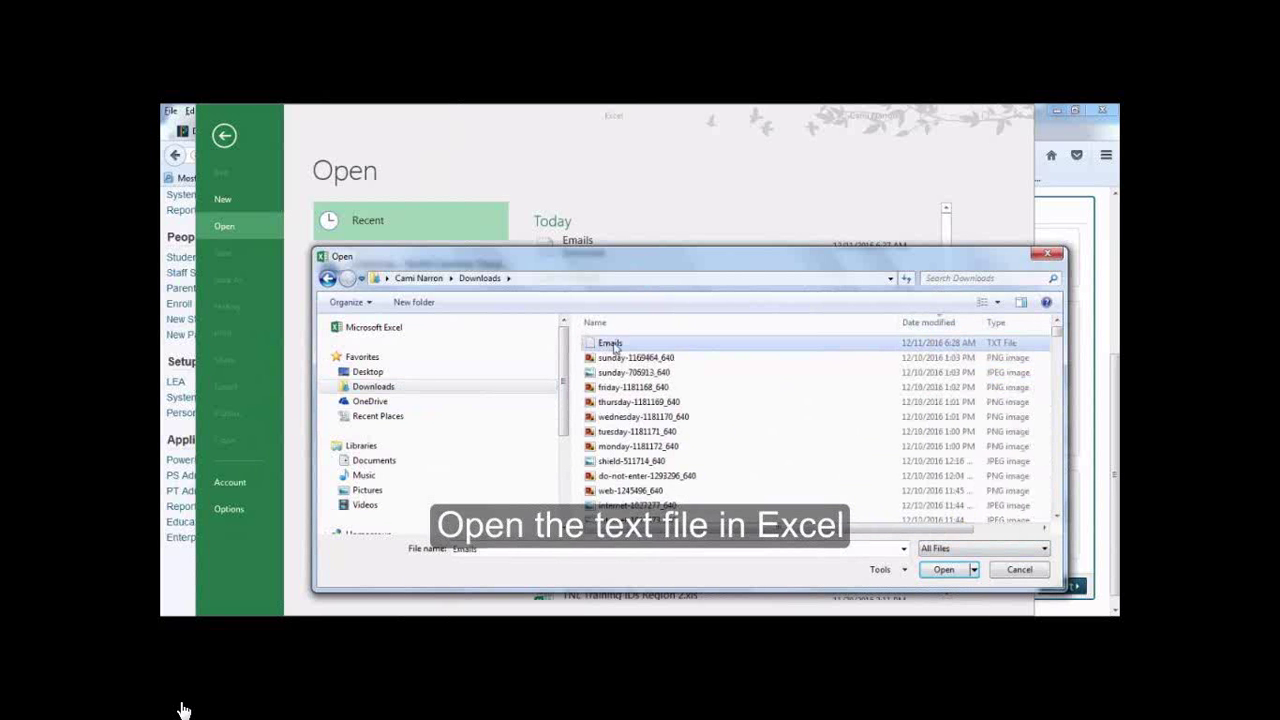
pyautogui.click(944, 569)
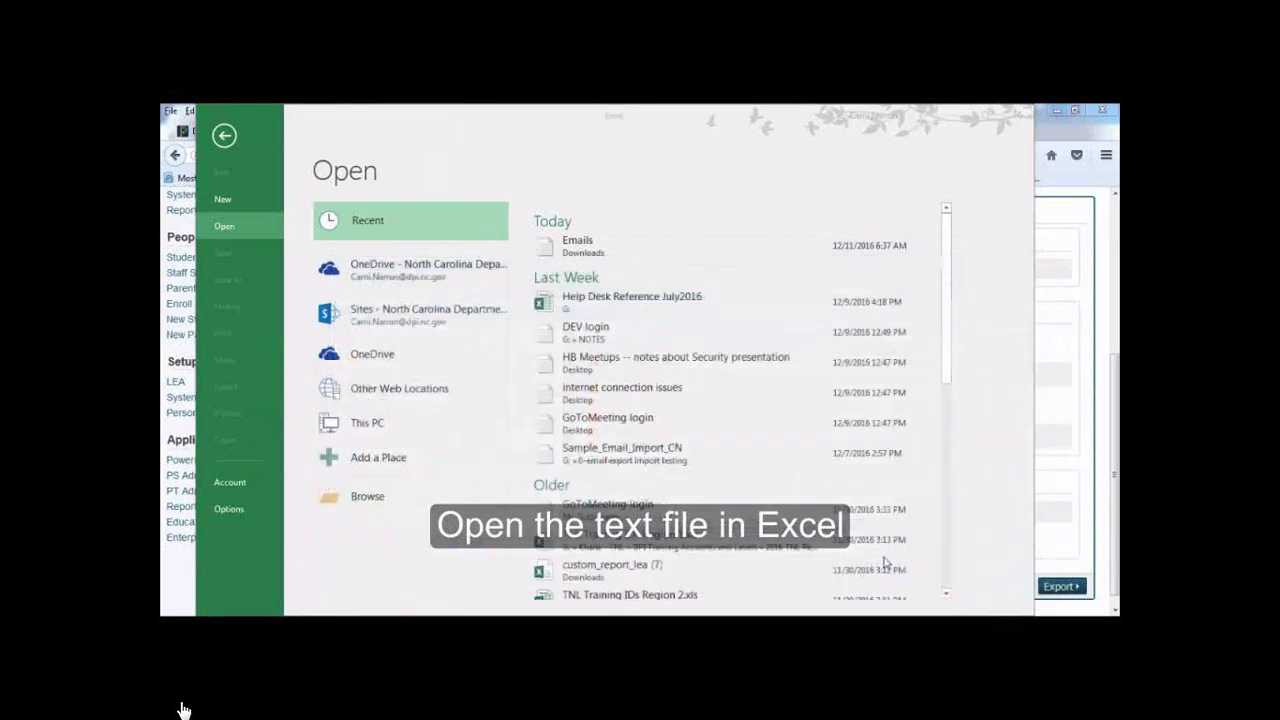
pyautogui.click(497, 328)
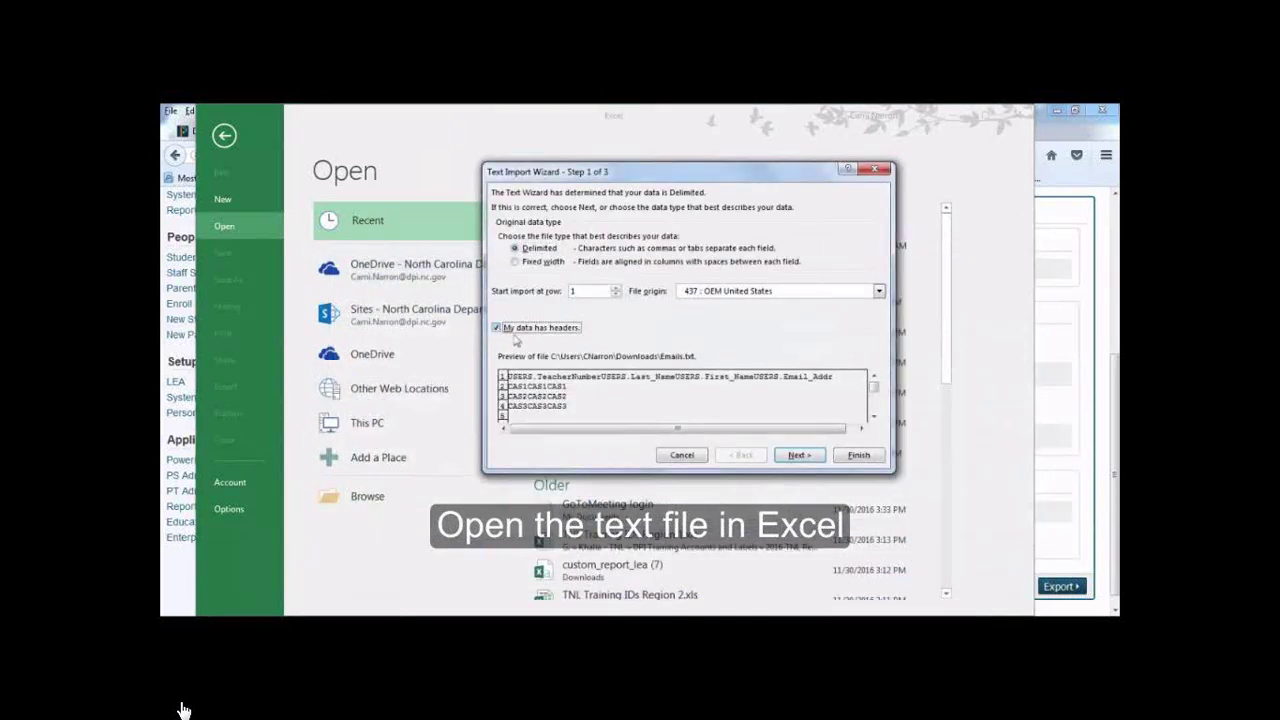
pyautogui.click(857, 458)
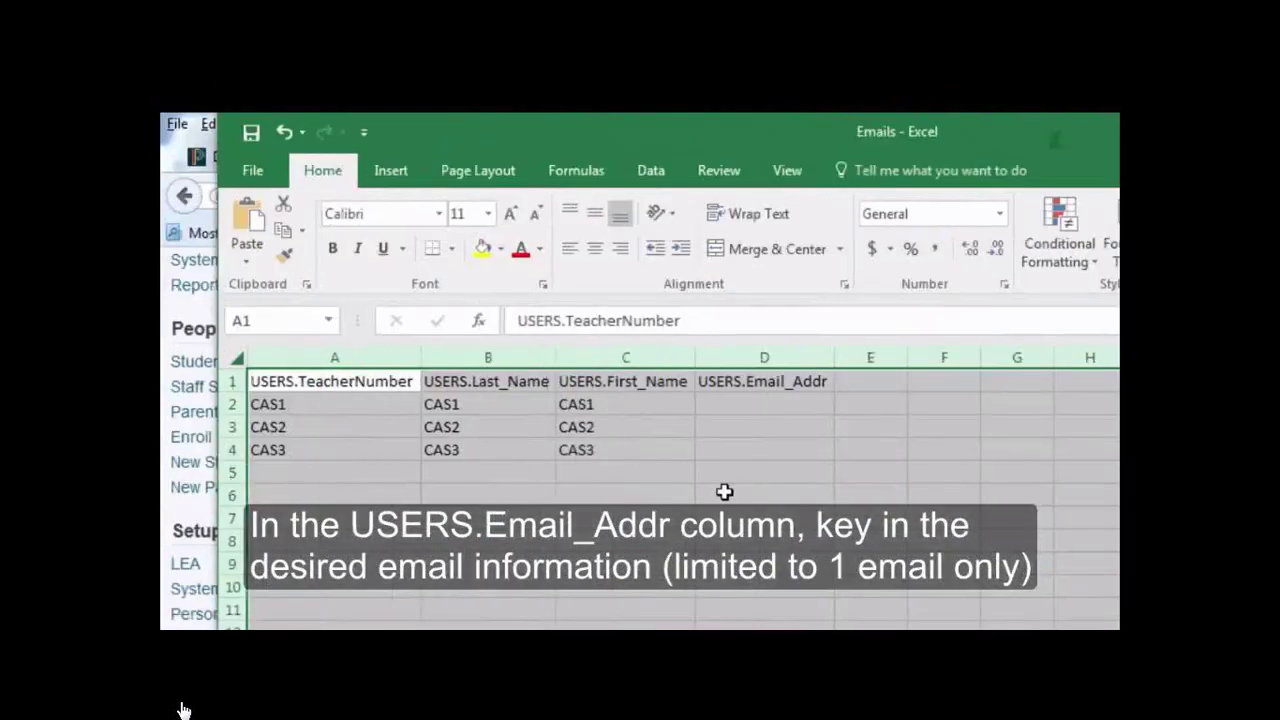
# Enter a staff e-mail address in cell D2 of the USERS.Email_Addr column
pyautogui.click(780, 404)
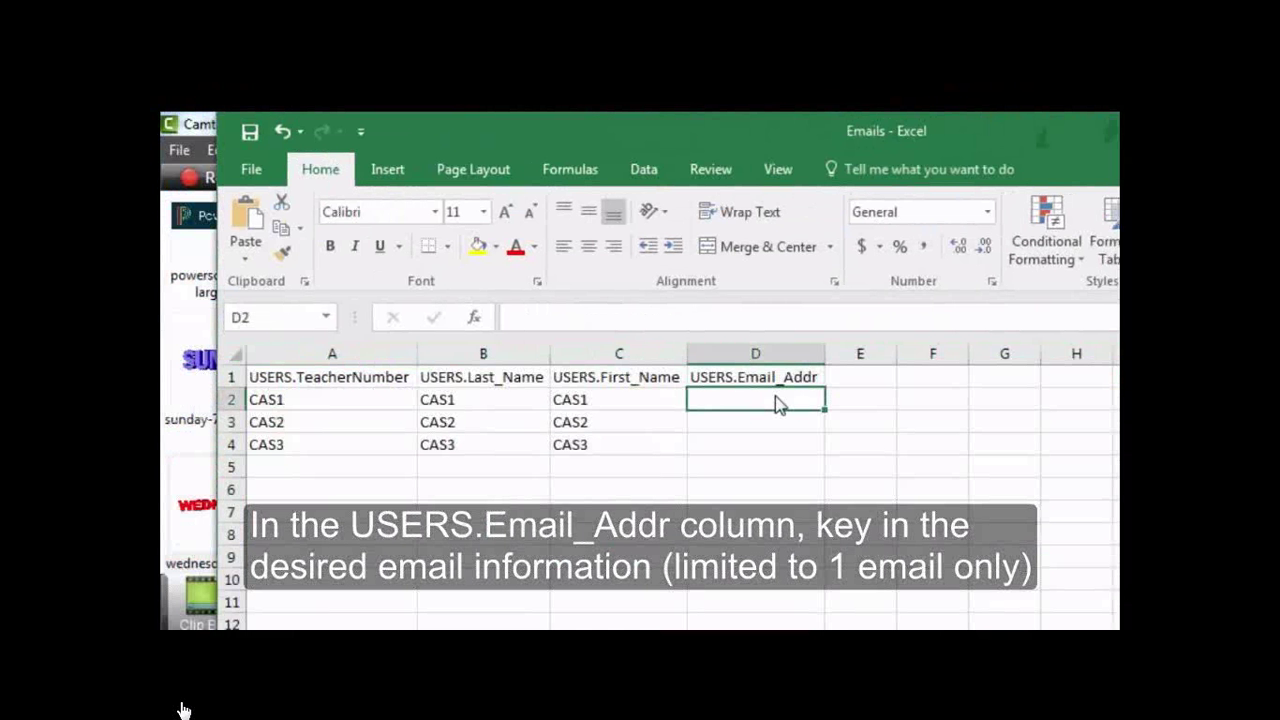
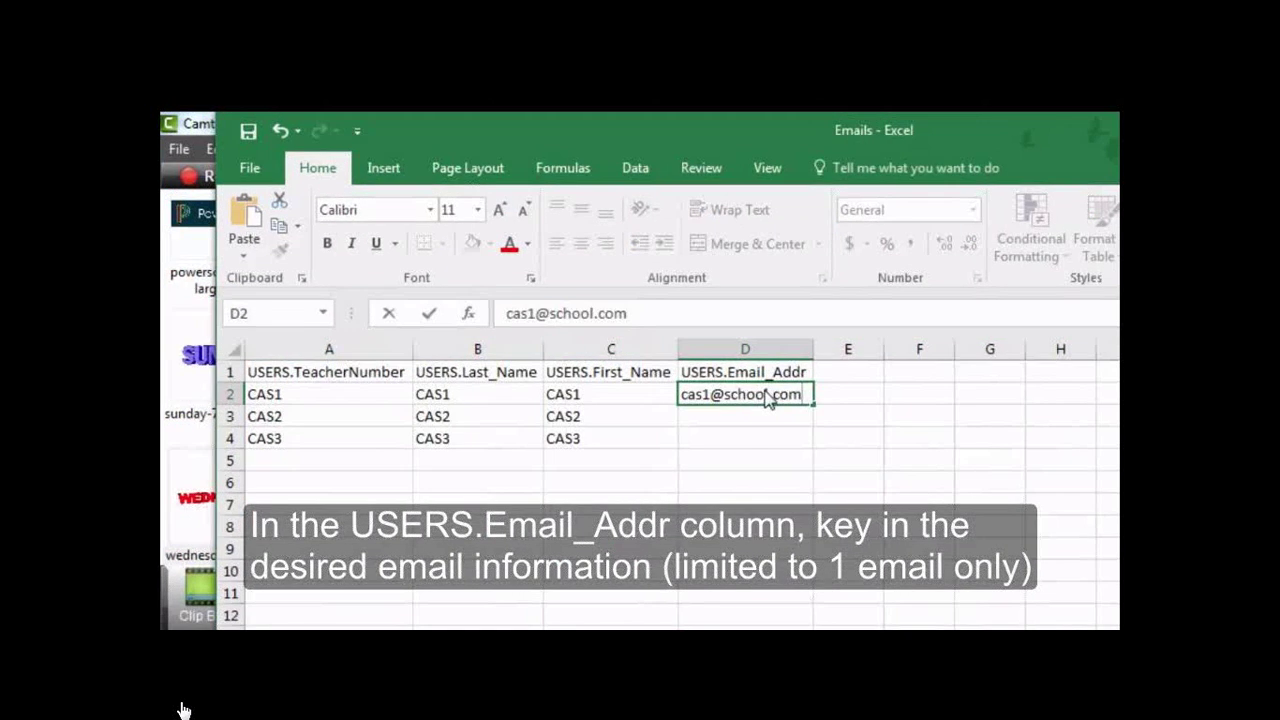
pyautogui.press('Return')
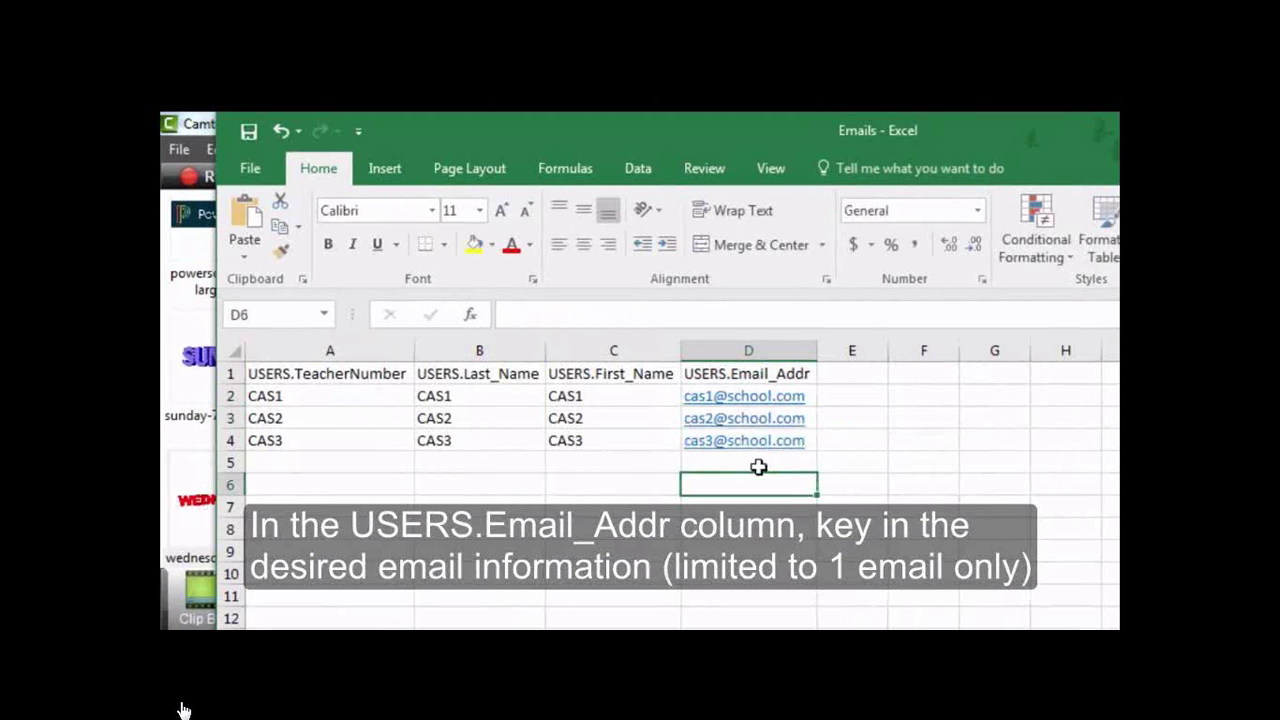
# Save the sheet as Text (Tab delimited) named Emails_to_import
pyautogui.click(262, 167)
pyautogui.click(268, 389)
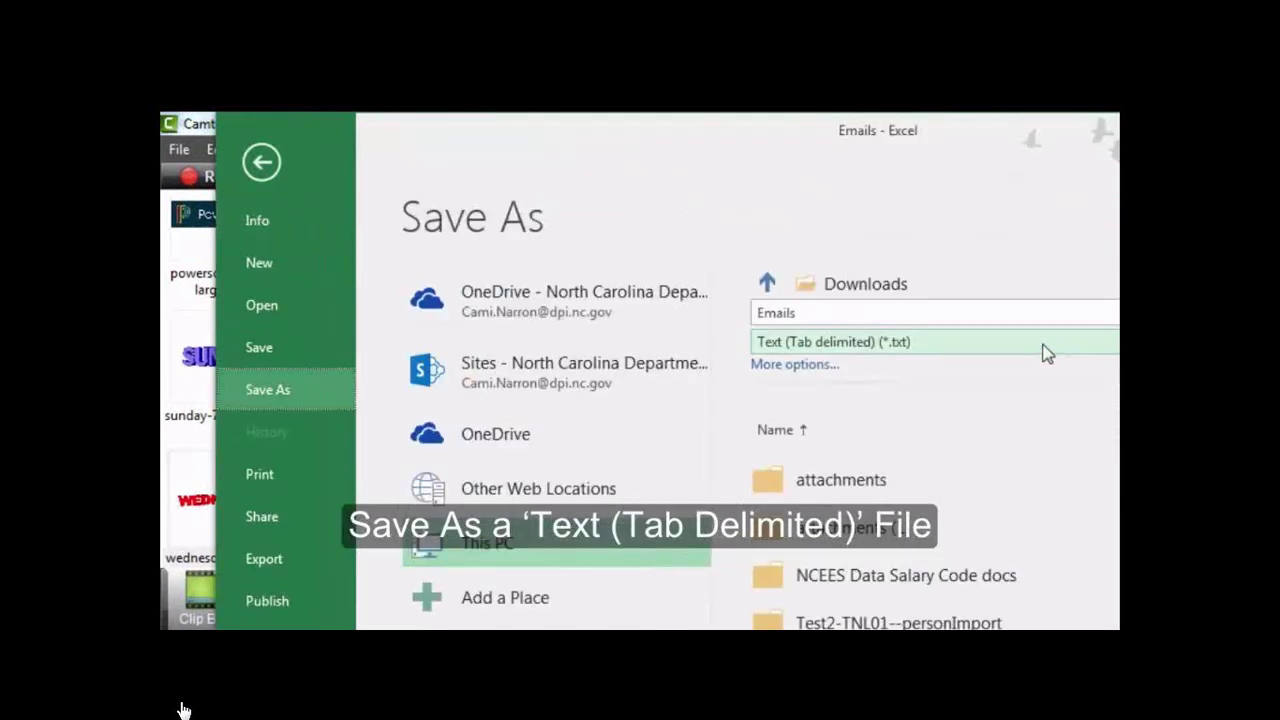
pyautogui.click(935, 341)
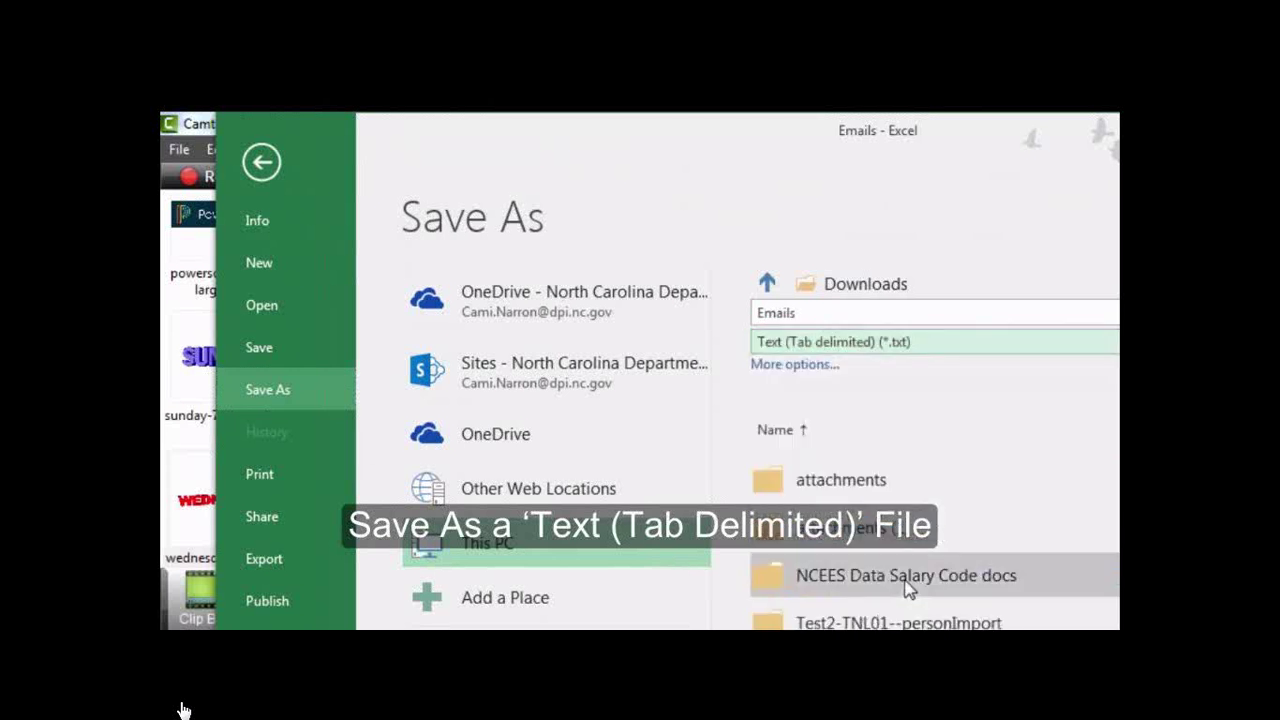
pyautogui.doubleClick(803, 313)
pyautogui.write('Emails_to_import')
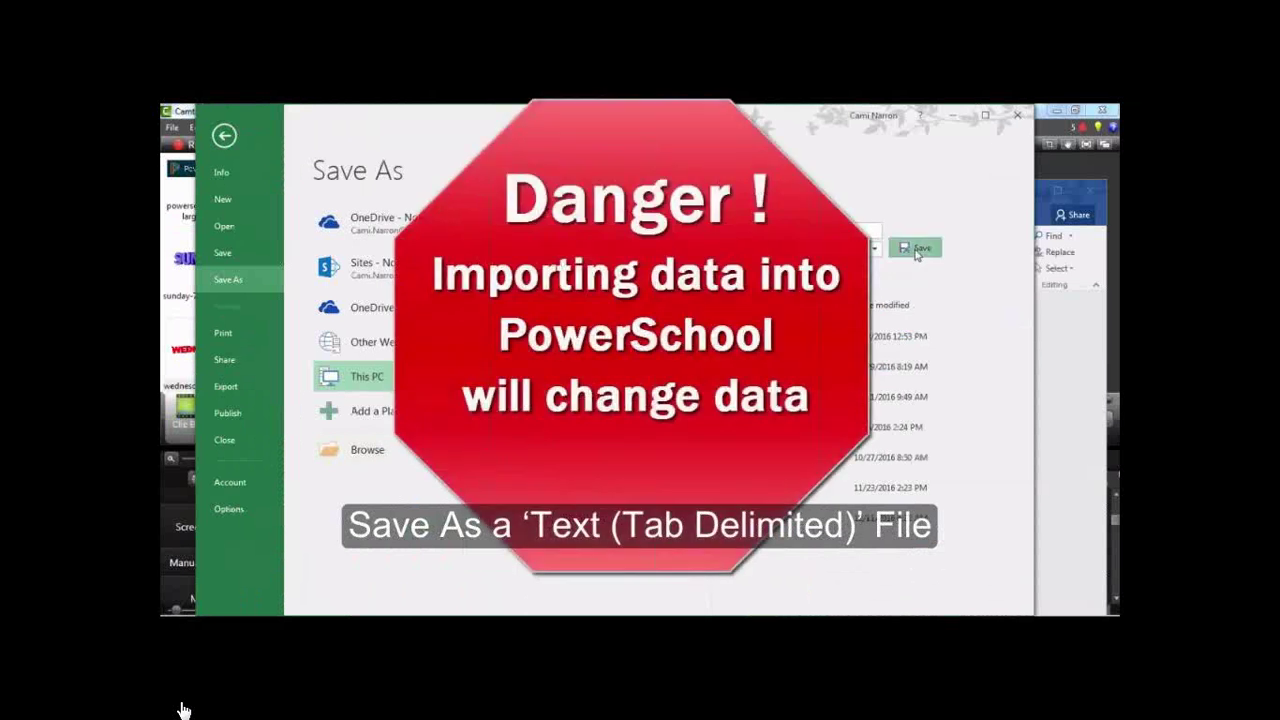
pyautogui.press('Return')
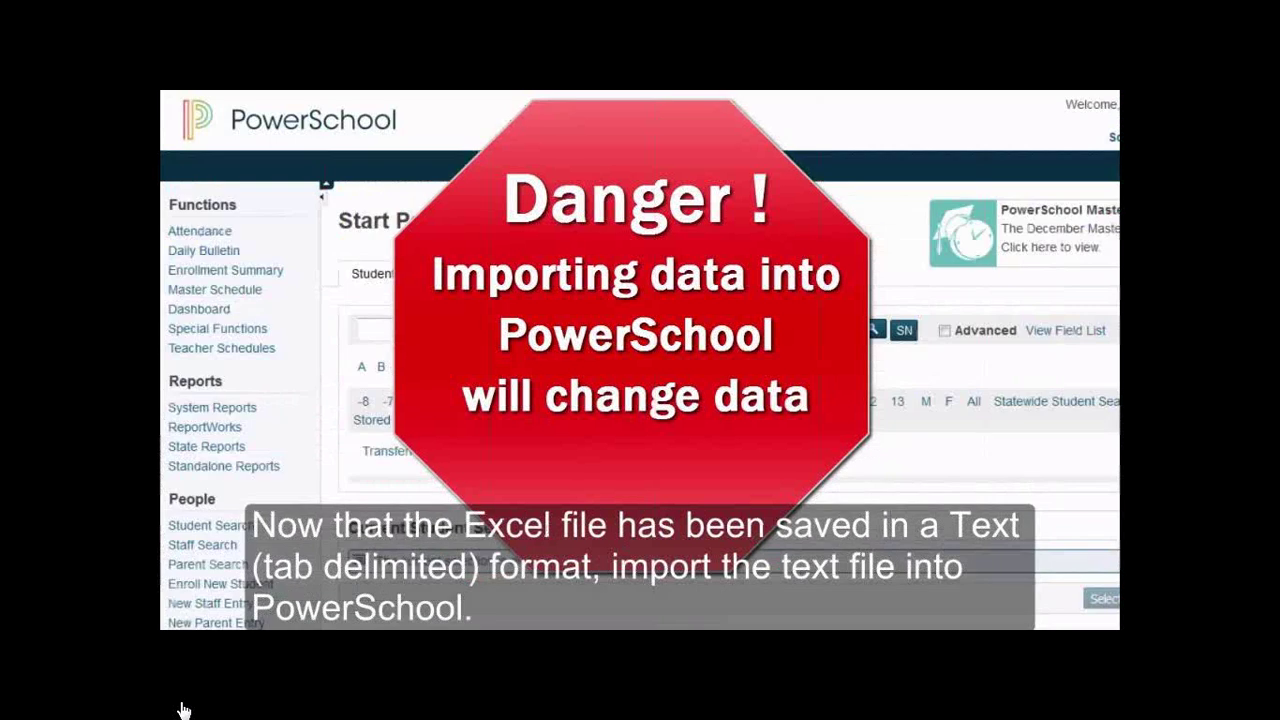
# Go to Special Functions > Importing & Exporting > Quick Import and choose the Teachers table
pyautogui.click(258, 336)
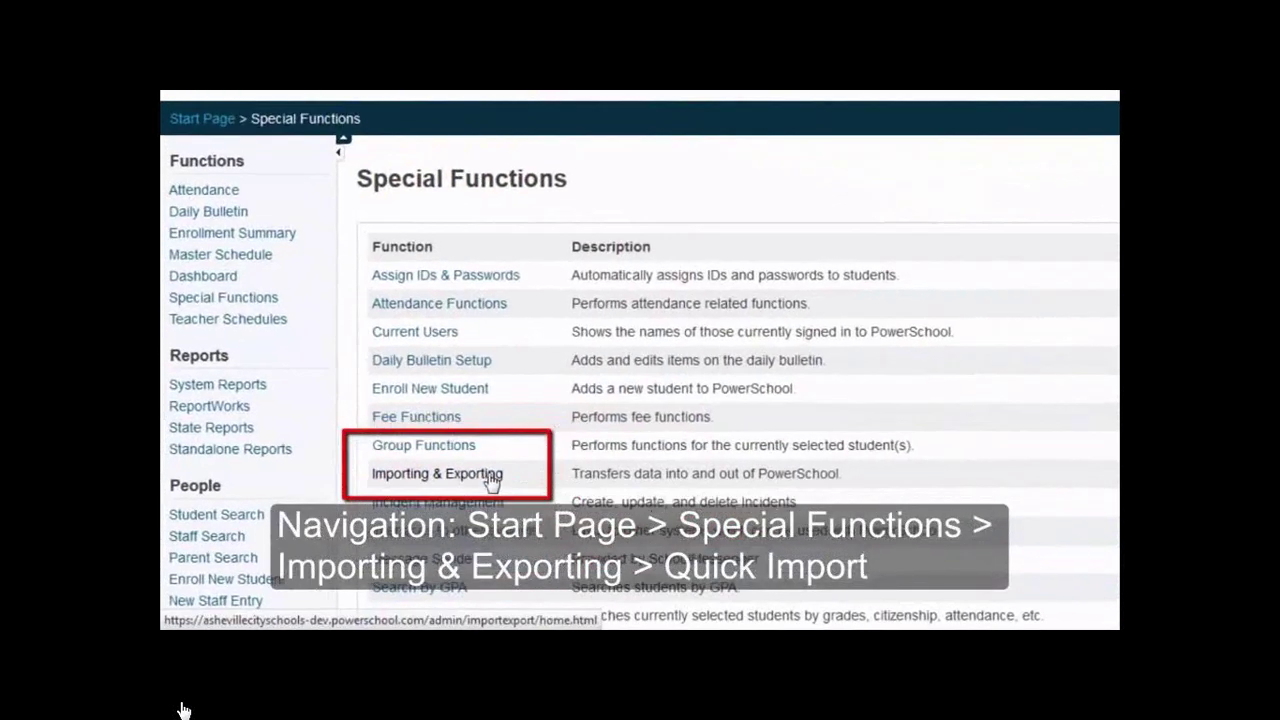
pyautogui.click(471, 486)
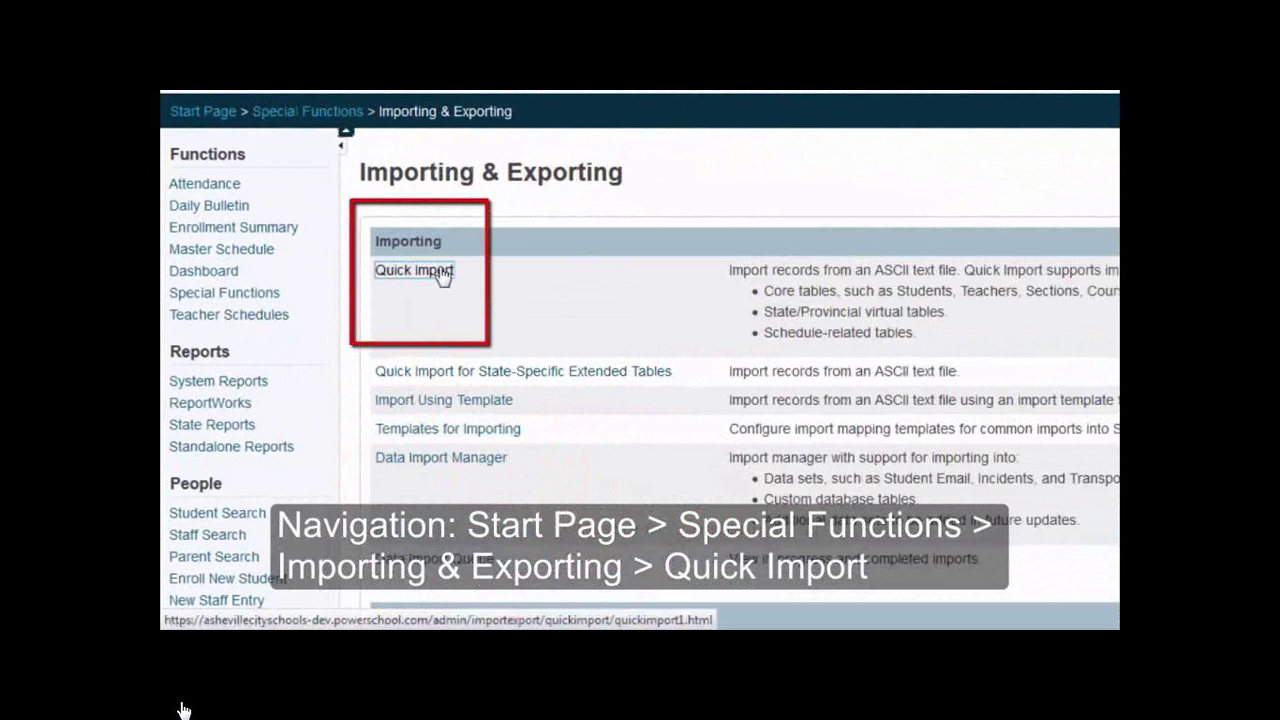
pyautogui.click(443, 273)
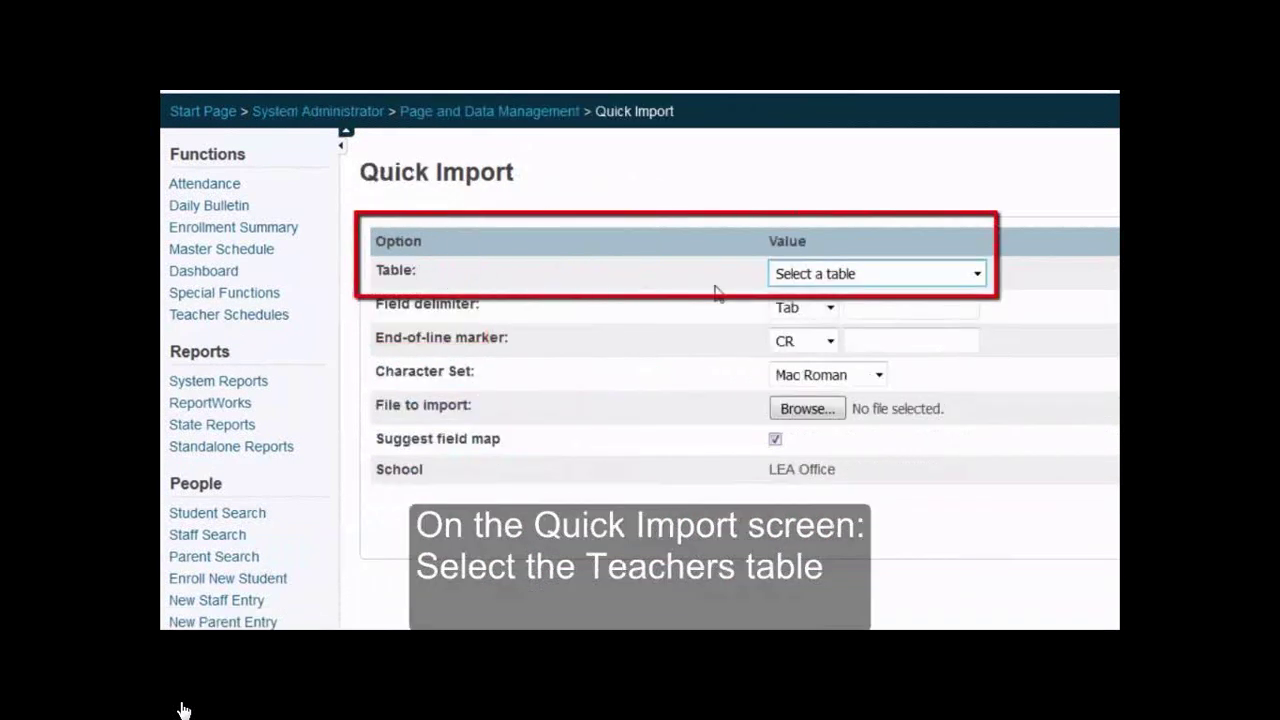
pyautogui.click(826, 278)
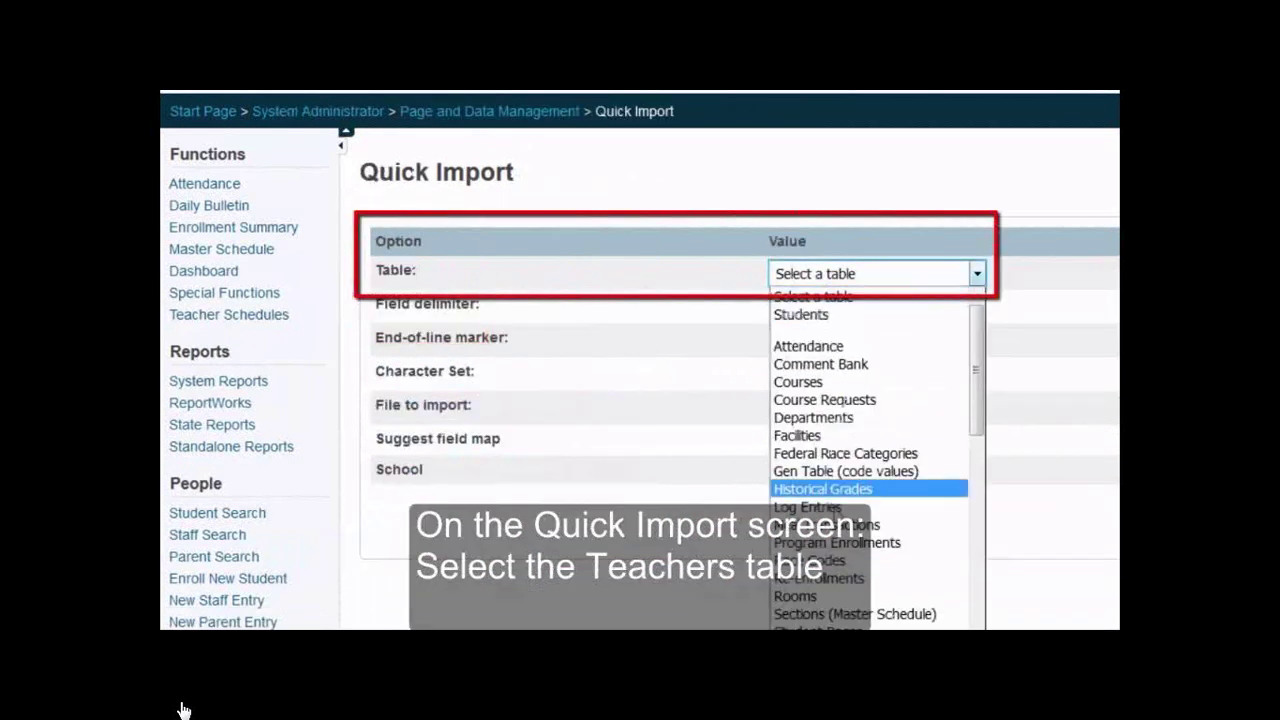
pyautogui.scroll(-4, 815, 470)
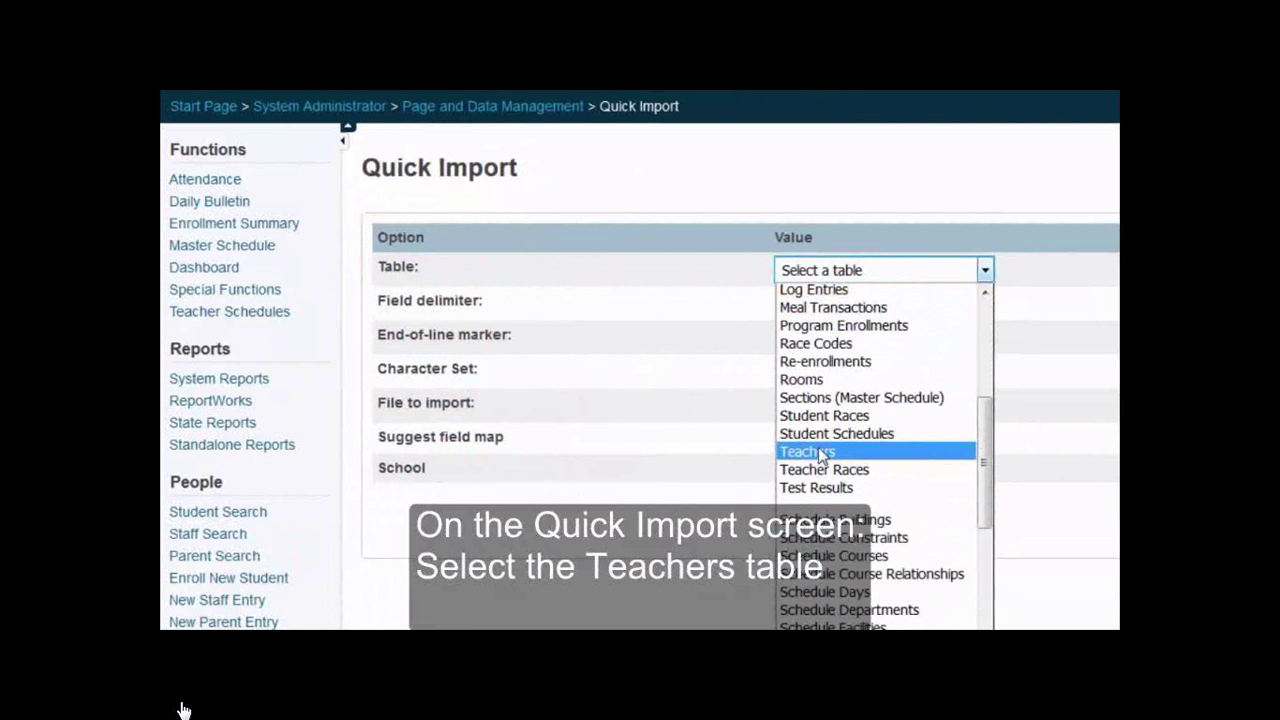
pyautogui.click(815, 455)
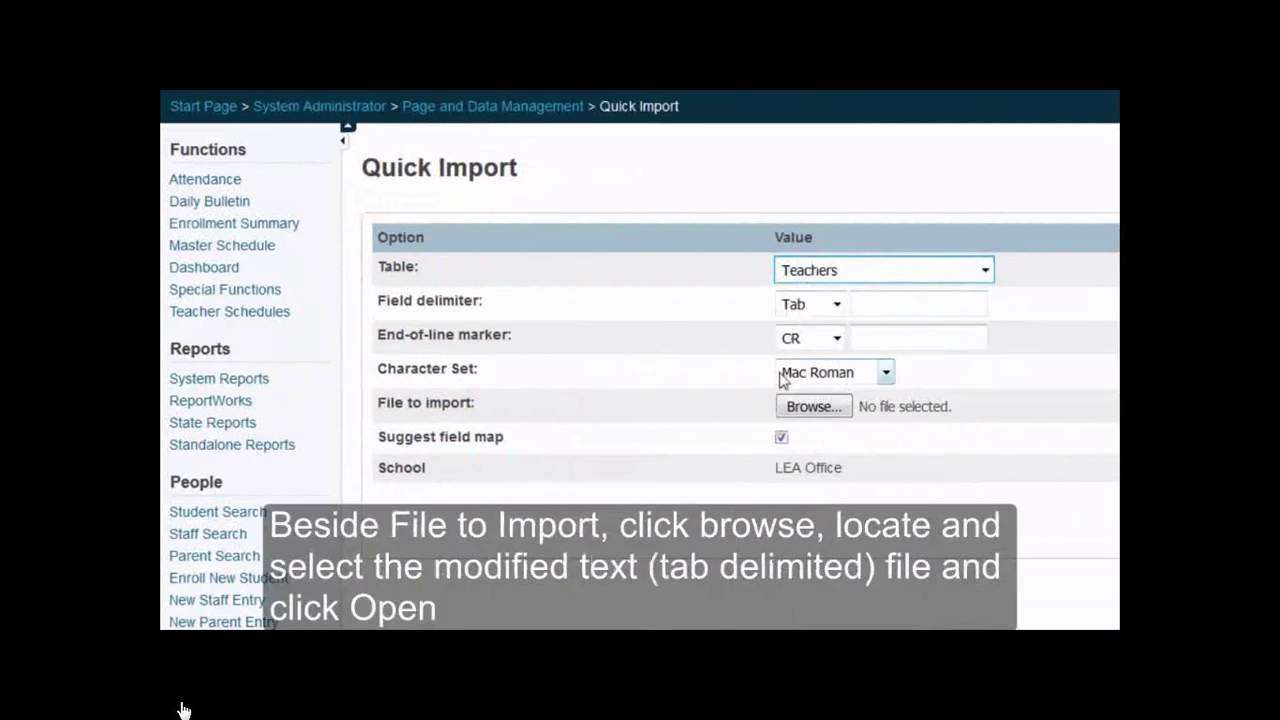
# Attach Emails_to_import from the Downloads folder as the file to import
pyautogui.click(813, 406)
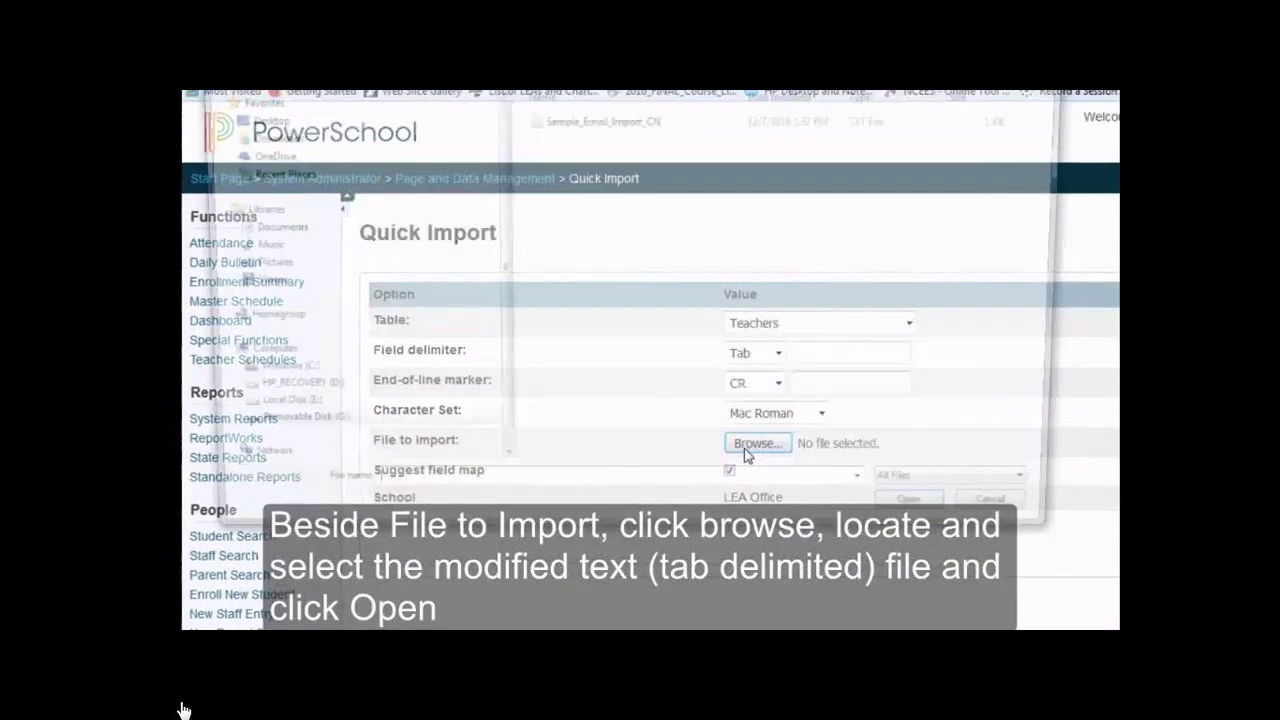
pyautogui.click(257, 232)
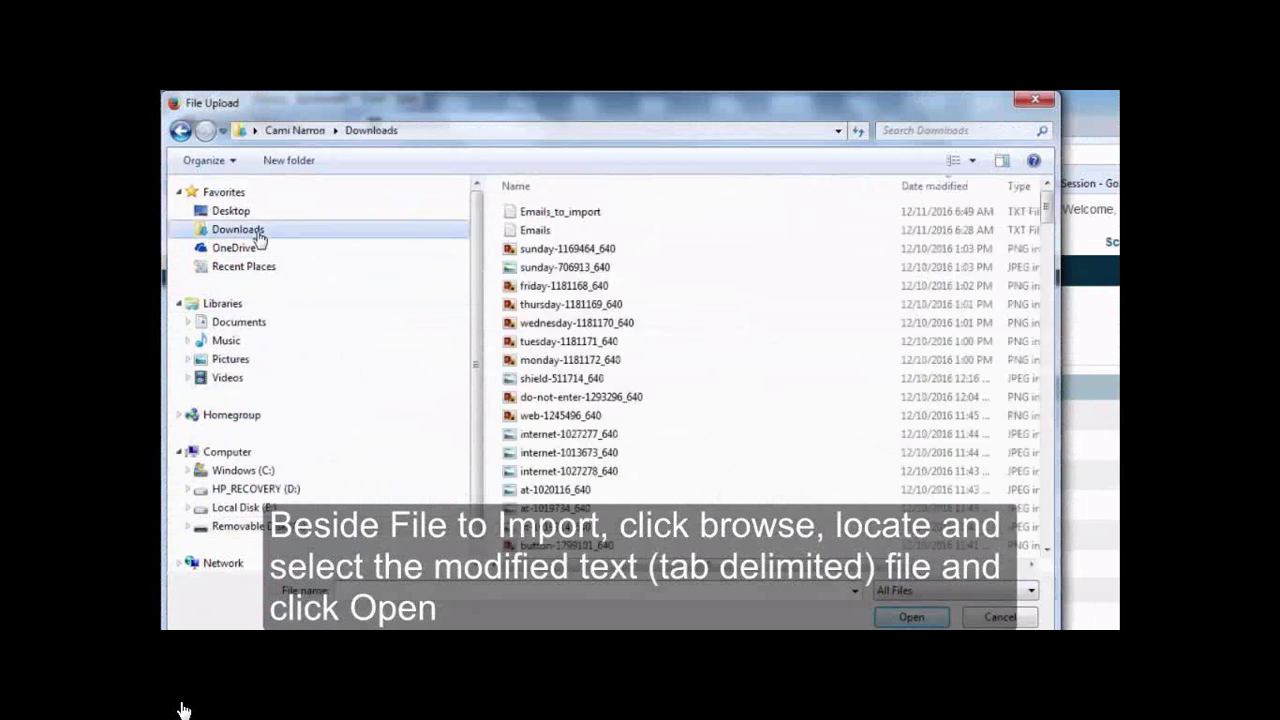
pyautogui.click(555, 220)
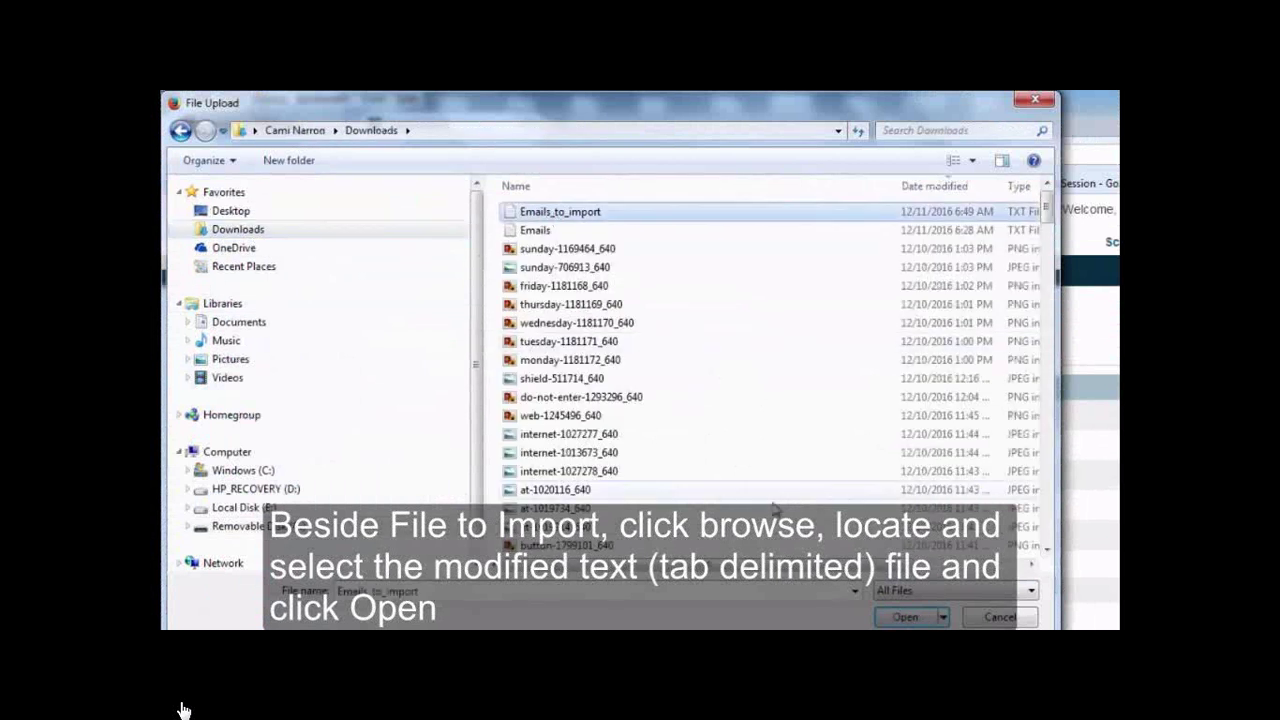
pyautogui.click(911, 616)
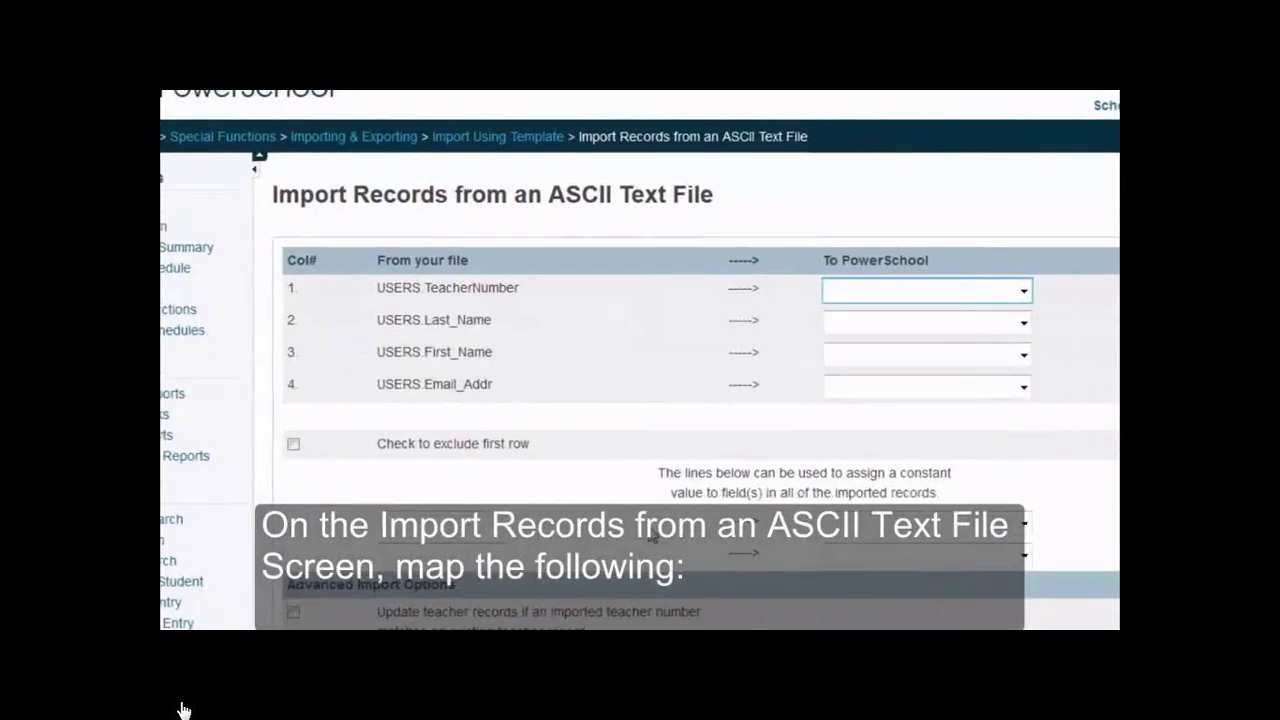
# Map the four file columns to TeacherNumber, Last_Name, First_Name and Email_Addr
pyautogui.click(888, 291)
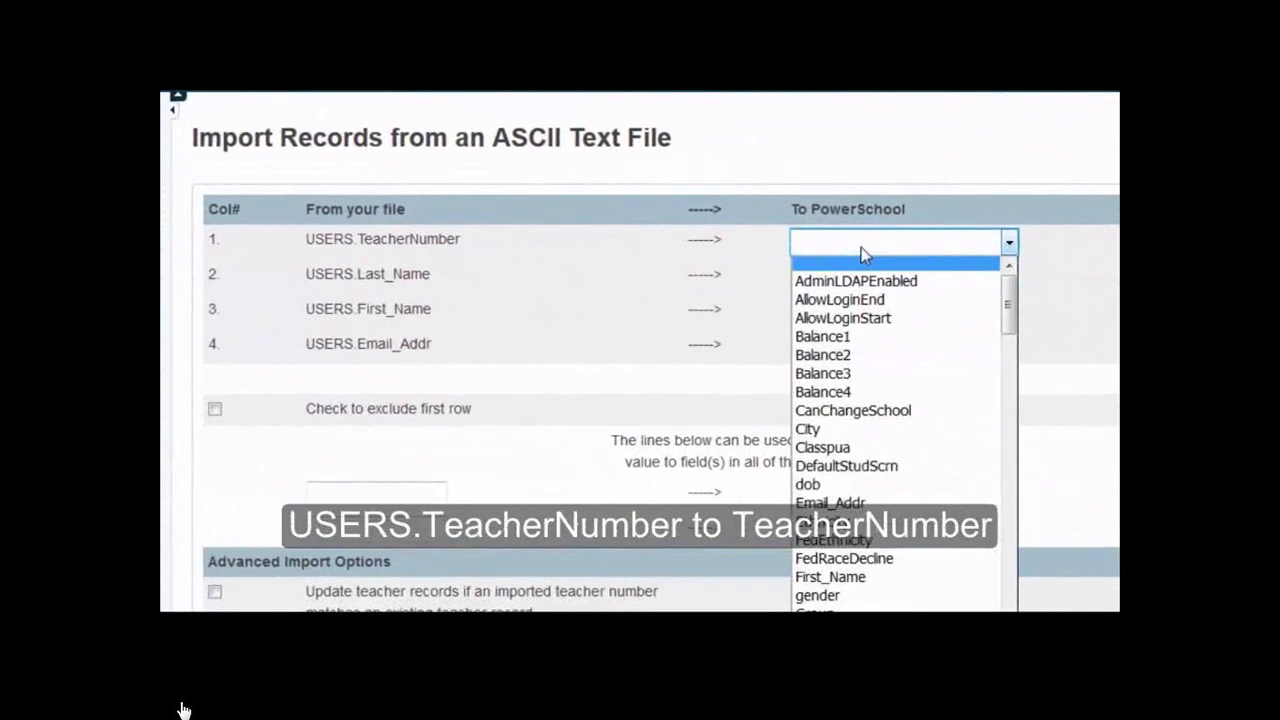
pyautogui.scroll(-10, 855, 400)
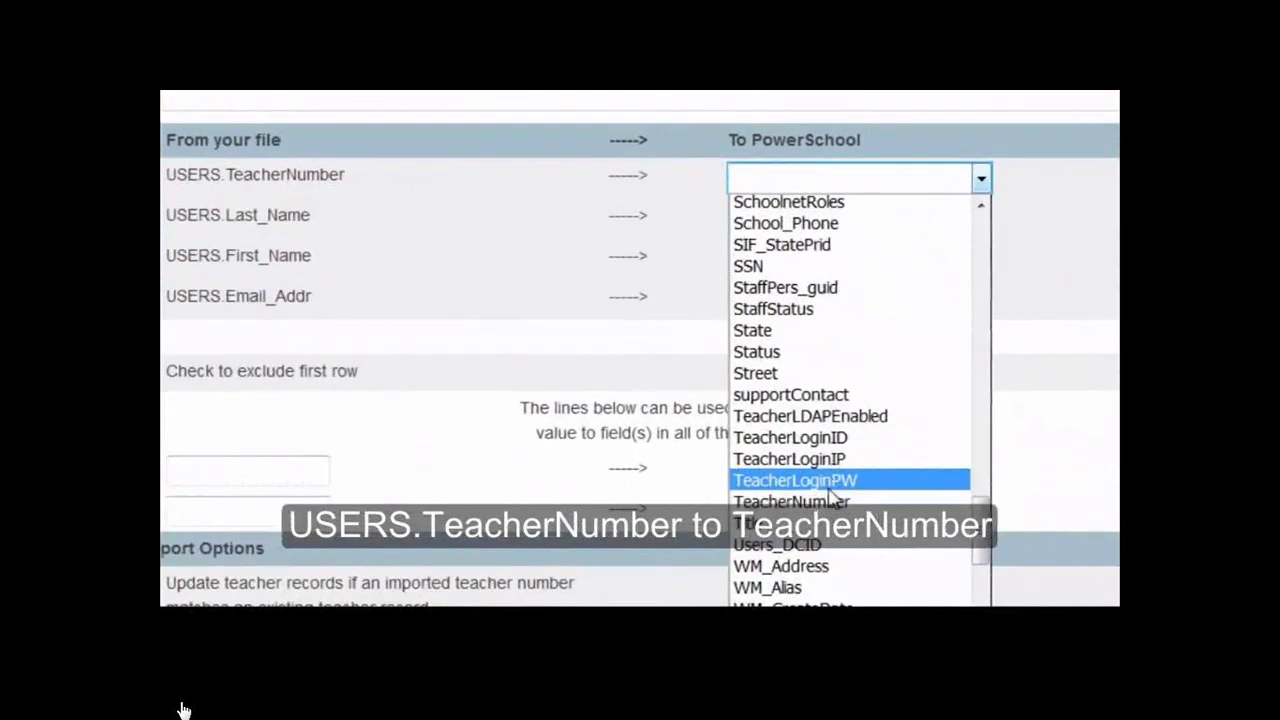
pyautogui.click(833, 500)
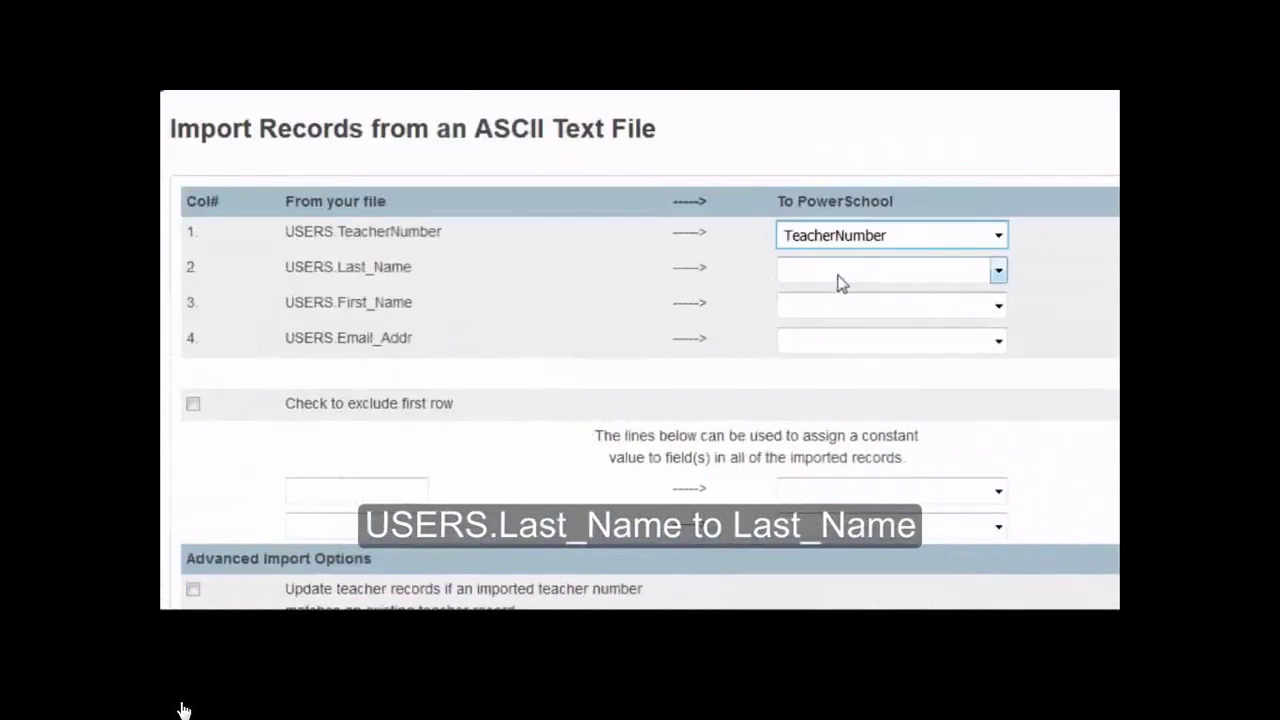
pyautogui.click(800, 222)
pyautogui.scroll(-7, 850, 400)
pyautogui.click(852, 490)
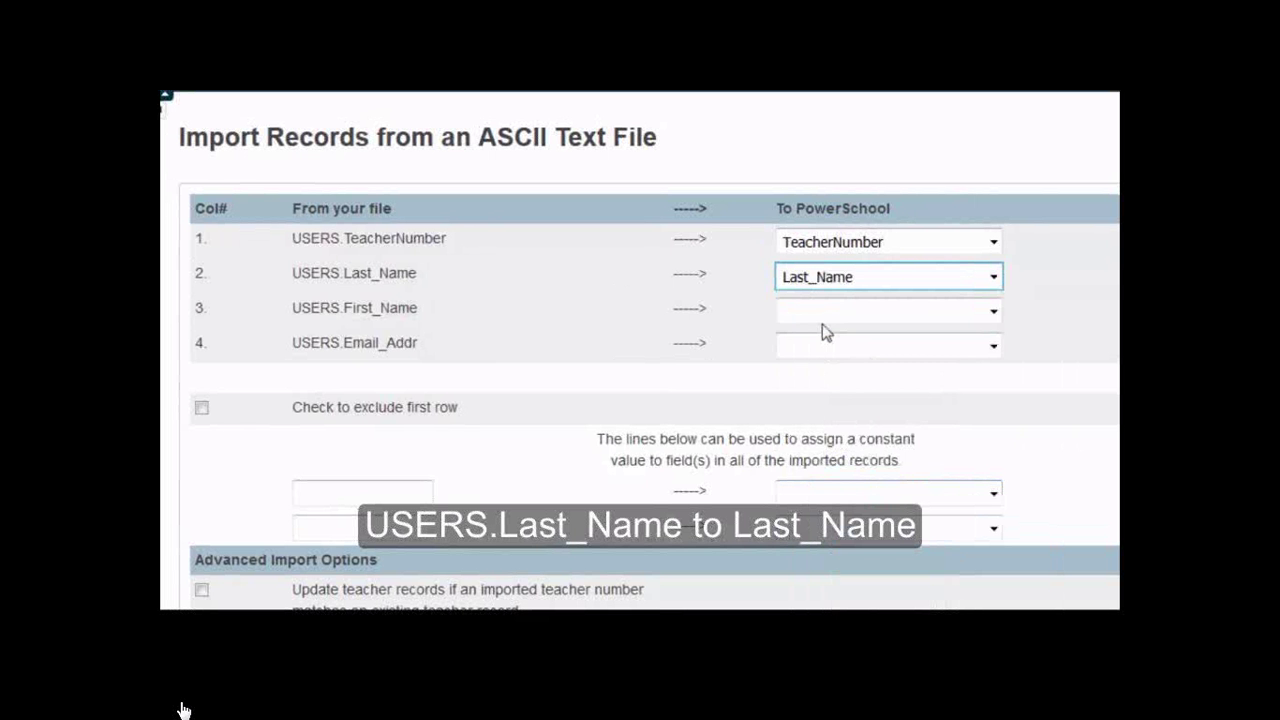
pyautogui.click(828, 309)
pyautogui.scroll(-2, 845, 460)
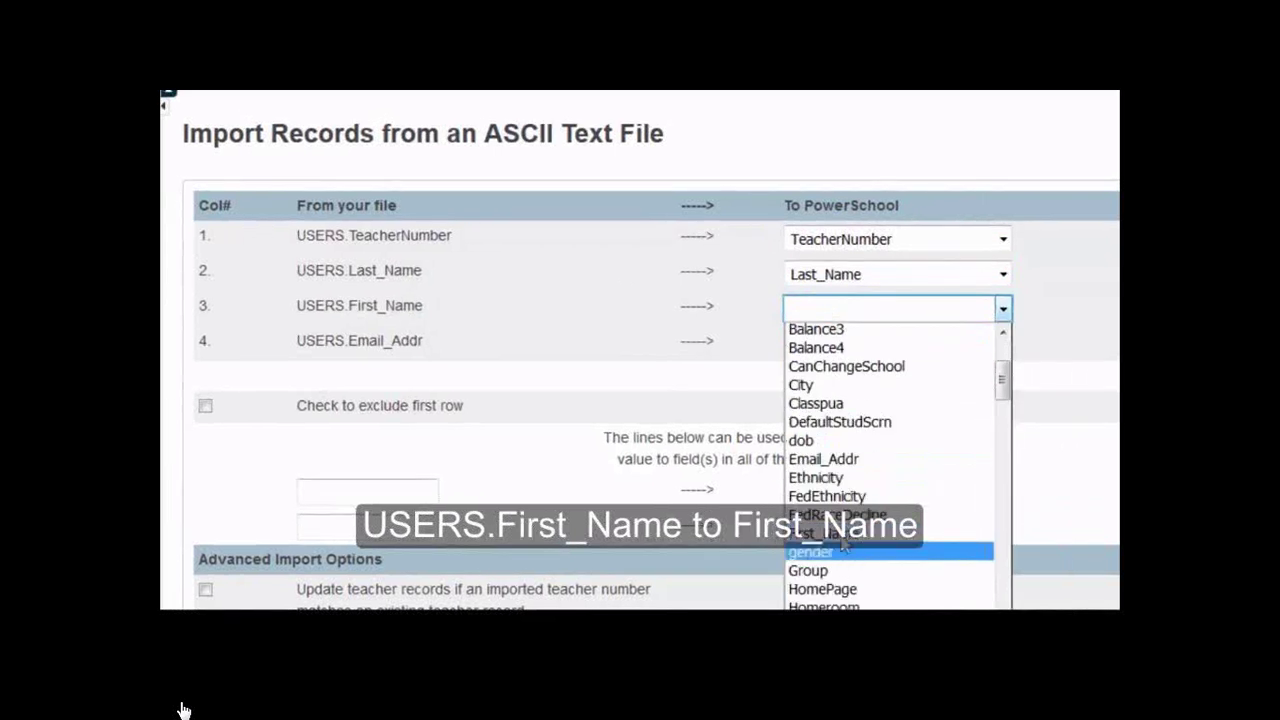
pyautogui.click(843, 548)
pyautogui.click(820, 346)
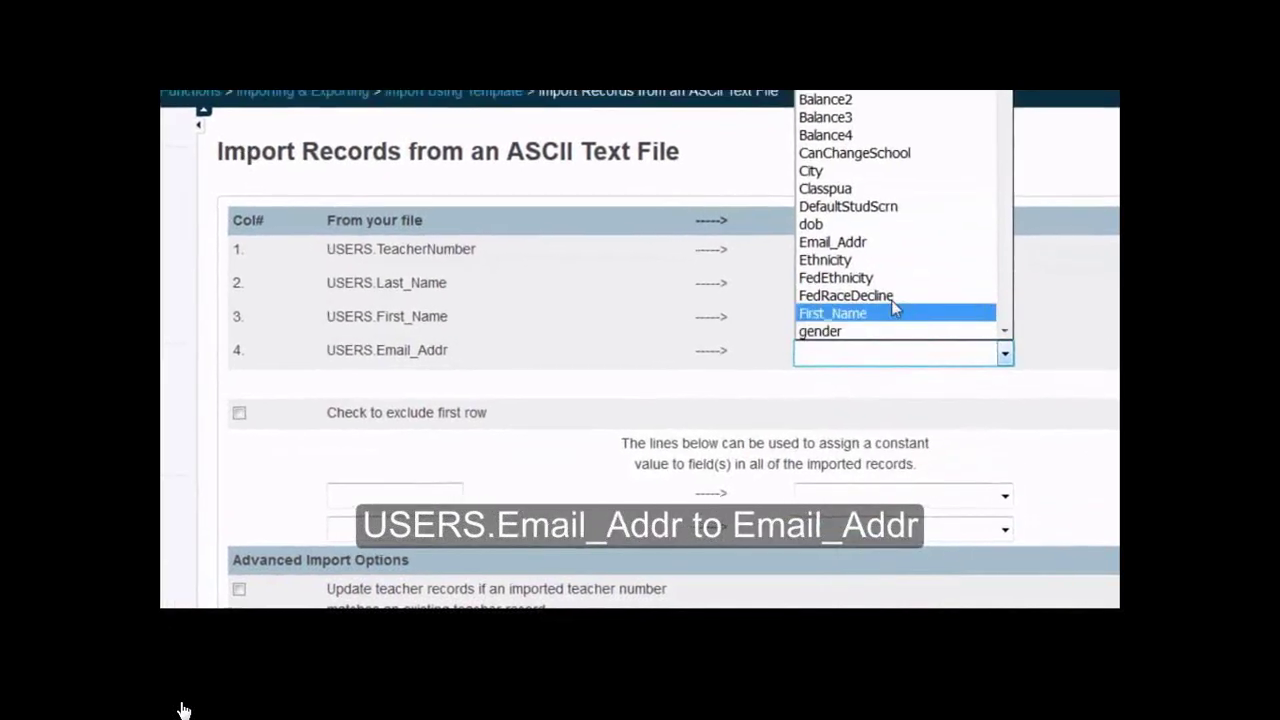
pyautogui.click(836, 247)
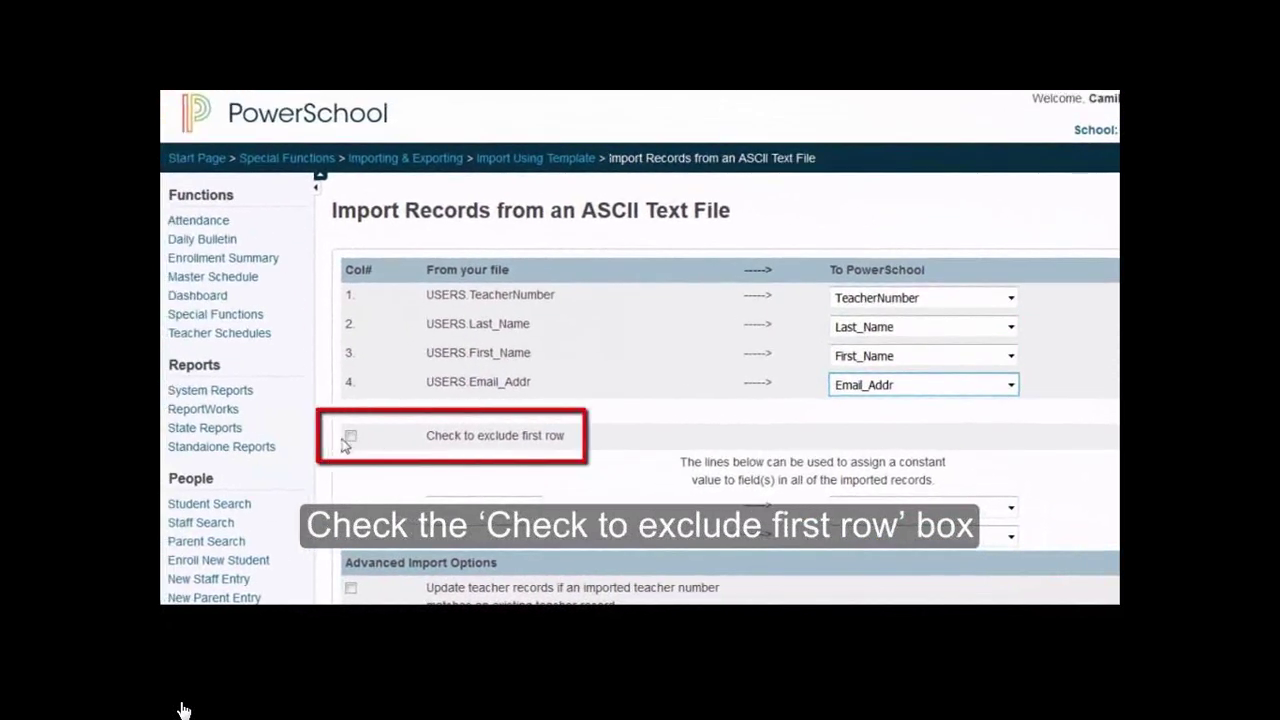
# Exclude the header row, allow updating existing teacher records, and submit the import
pyautogui.click(350, 440)
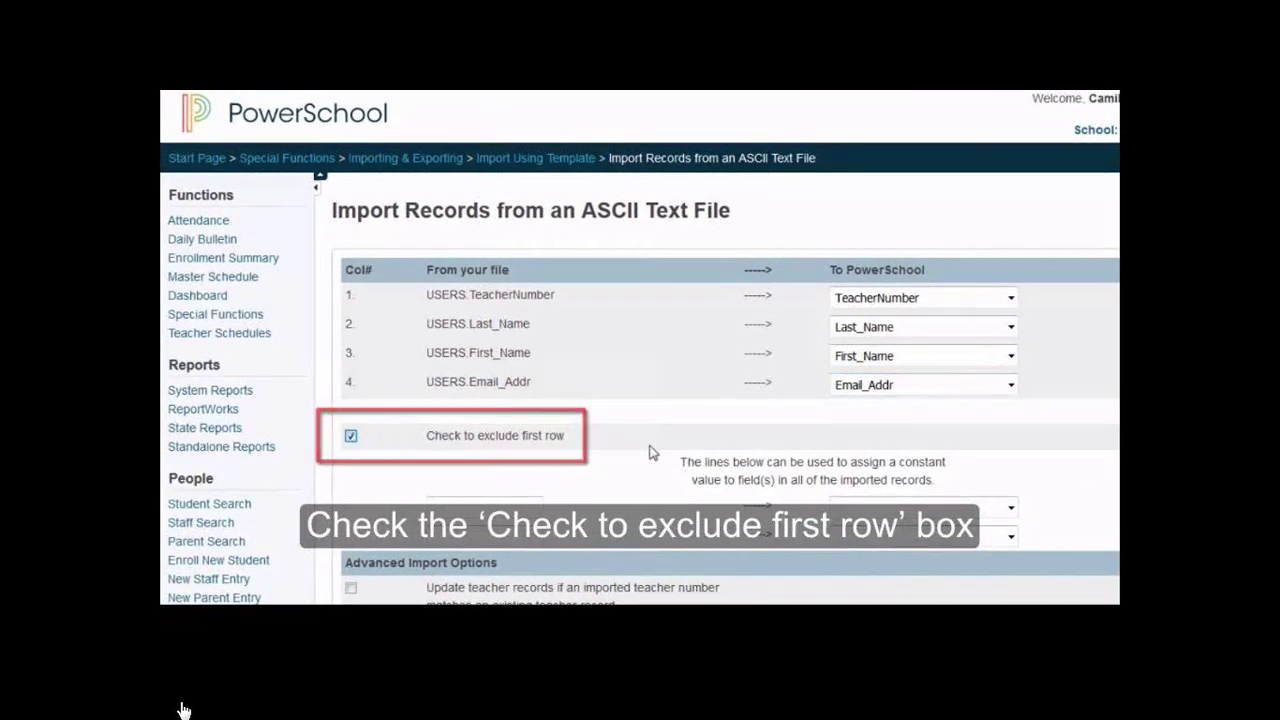
pyautogui.scroll(-3, 651, 449)
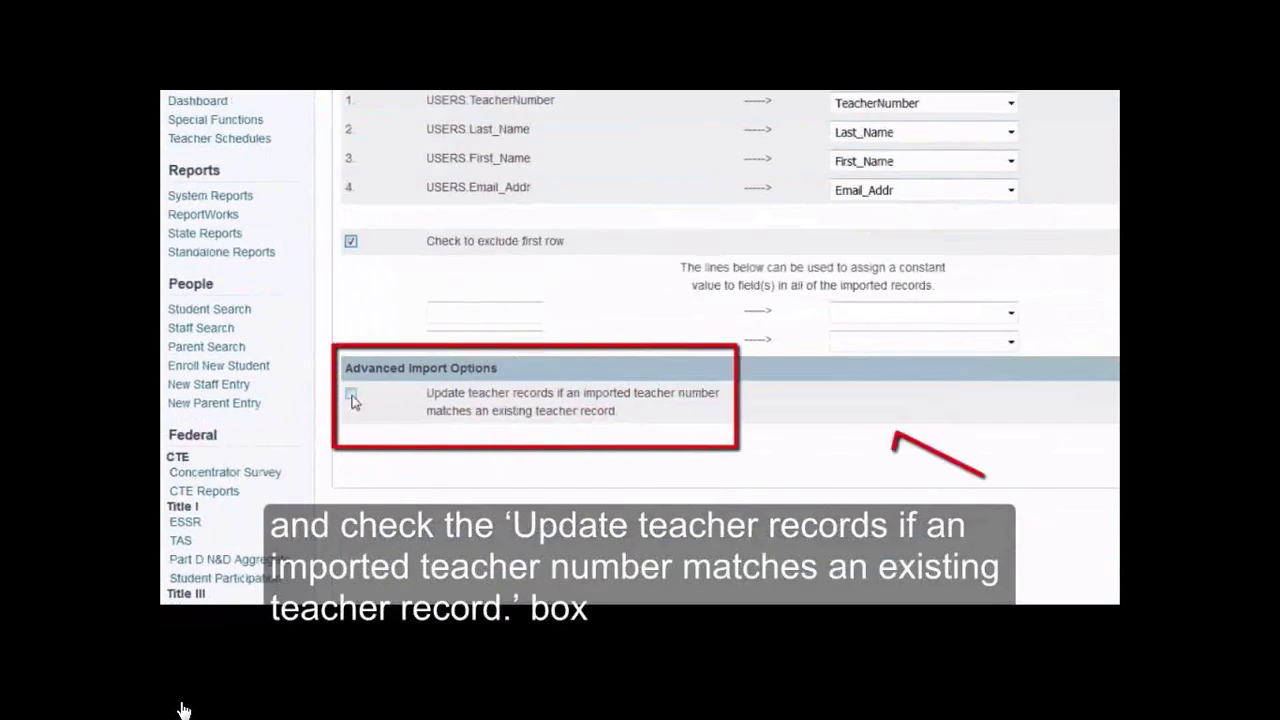
pyautogui.click(351, 395)
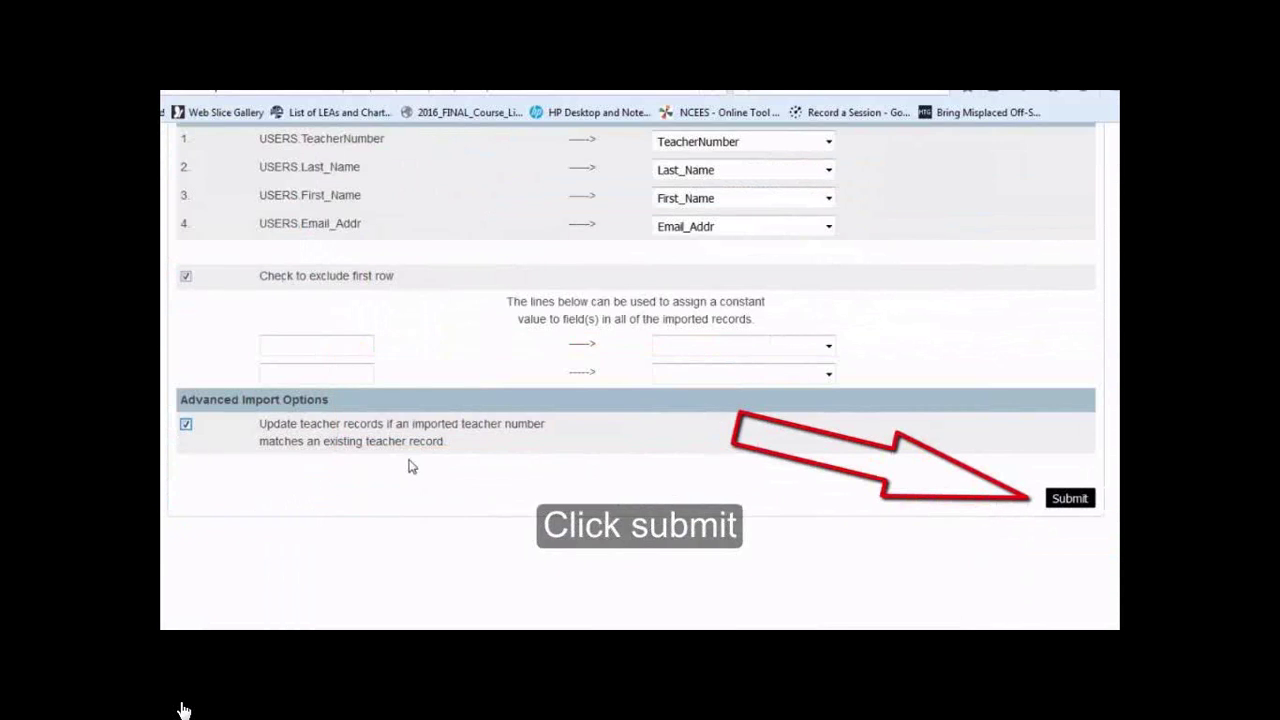
pyautogui.click(1069, 498)
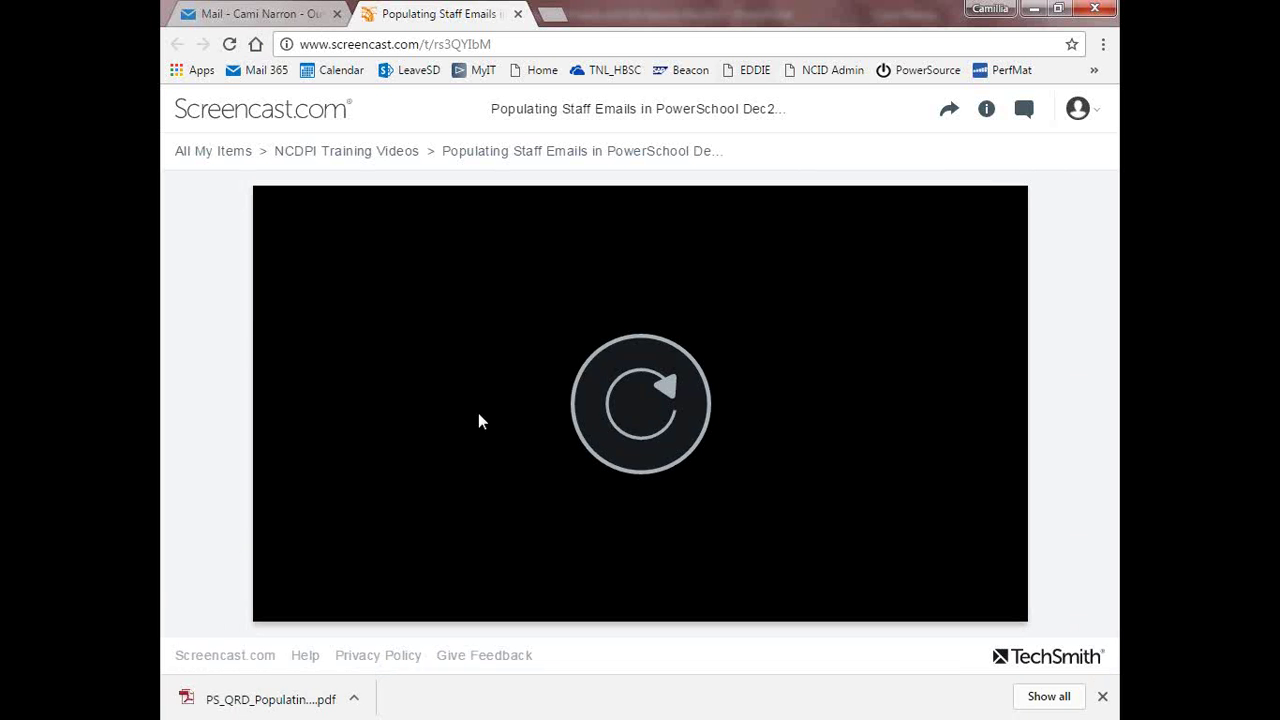
# Minimize the tutorial video window and switch to the Quick Resource Videos tab in Firefox
pyautogui.click(1033, 9)
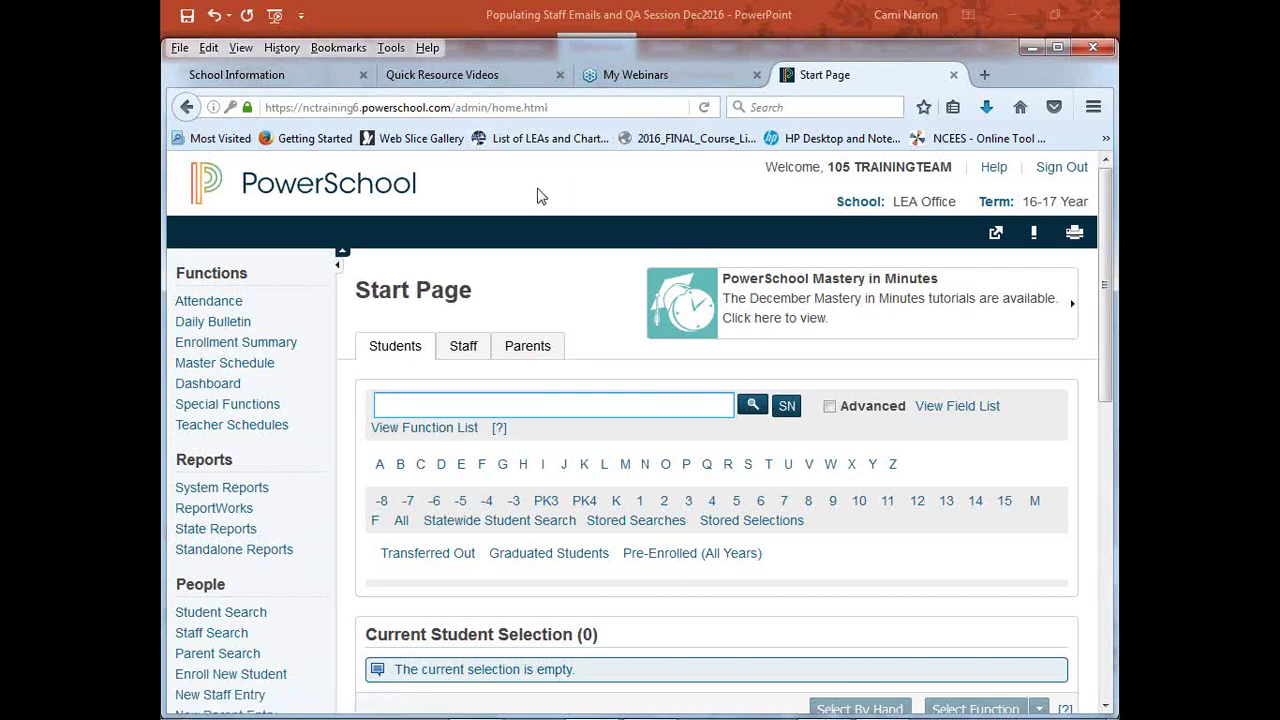
pyautogui.click(474, 80)
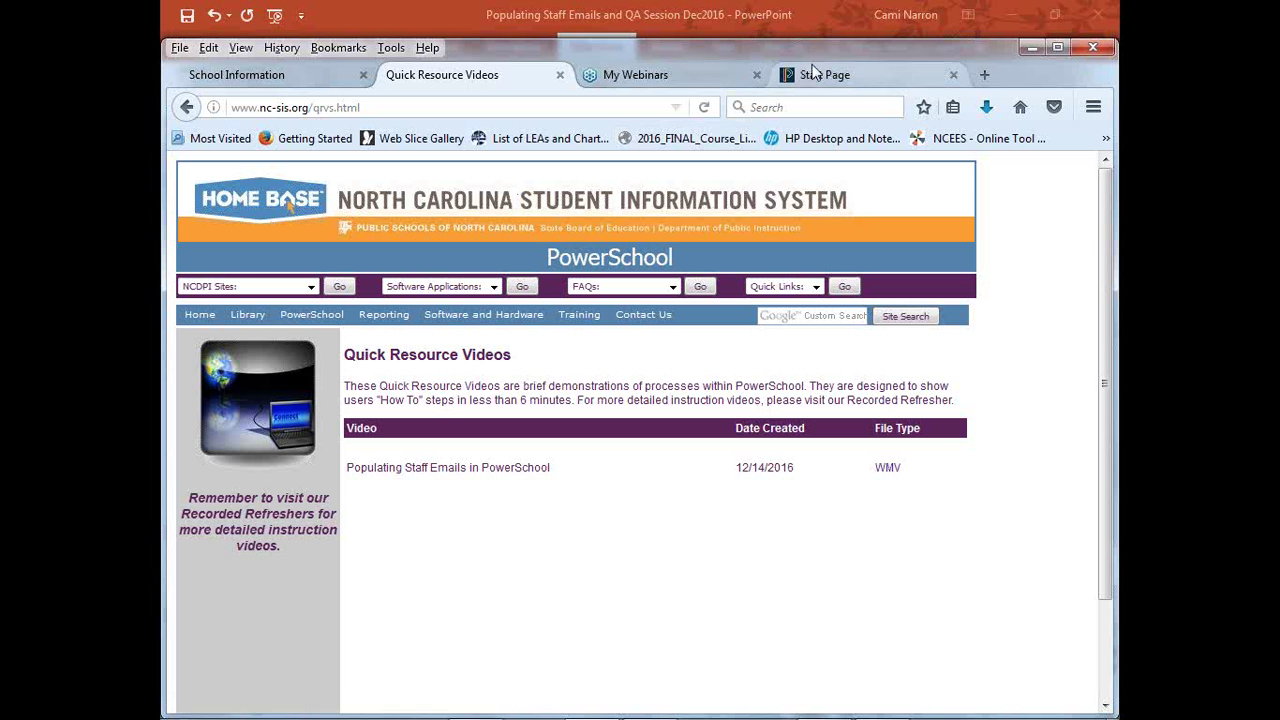
# Select the quick reference PDF link on slide 10 in PowerPoint, then return to Firefox
pyautogui.moveTo(612, 708)
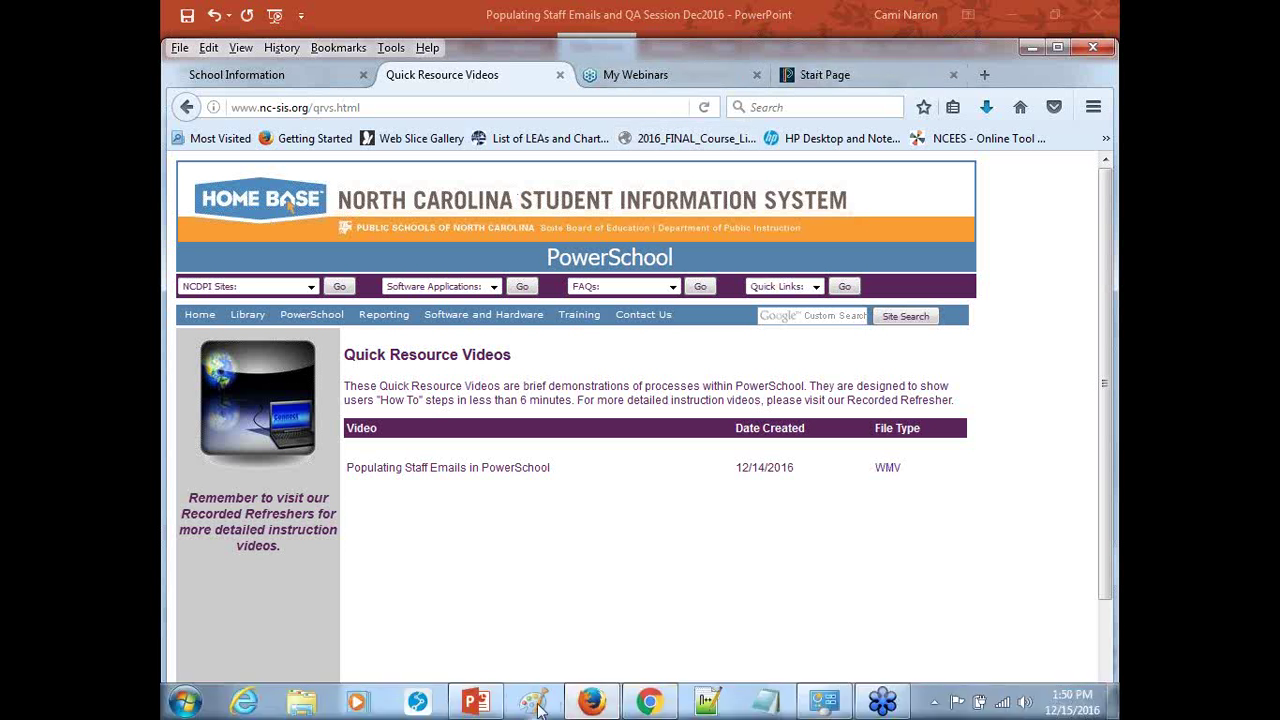
pyautogui.click(476, 702)
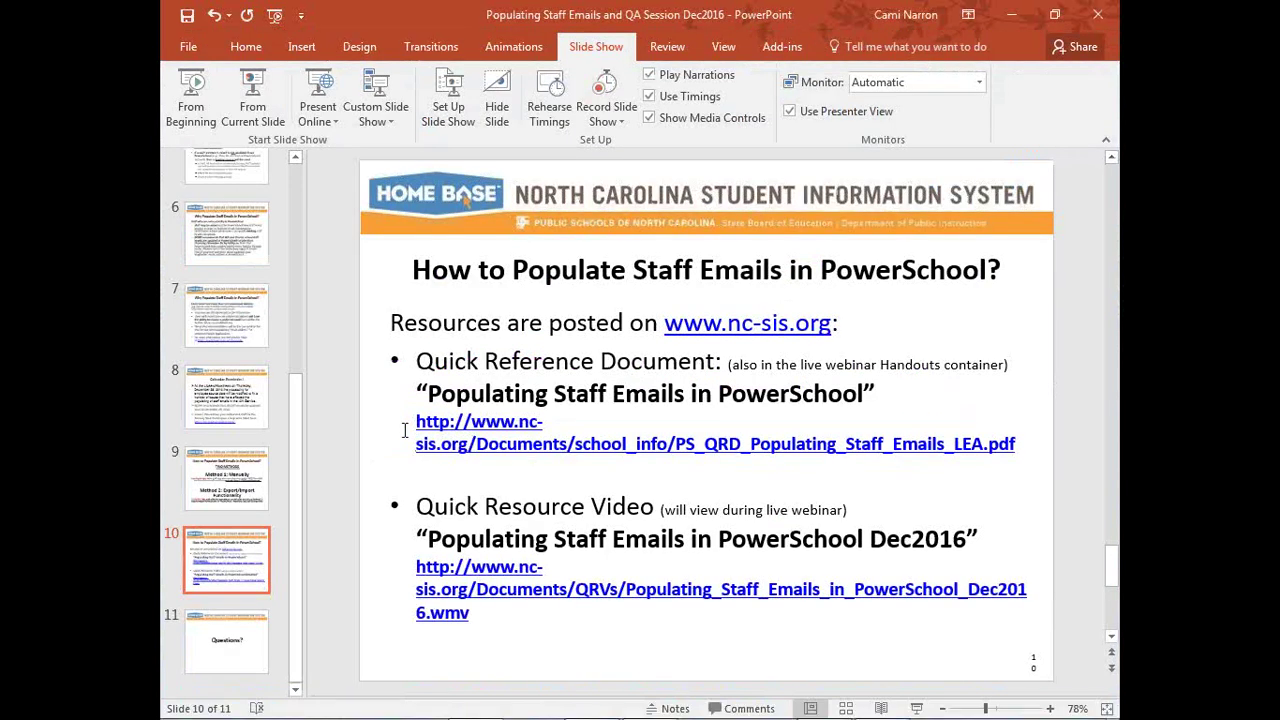
pyautogui.moveTo(416, 422); pyautogui.dragTo(1018, 456)
pyautogui.hotkey('ctrl', 'c')
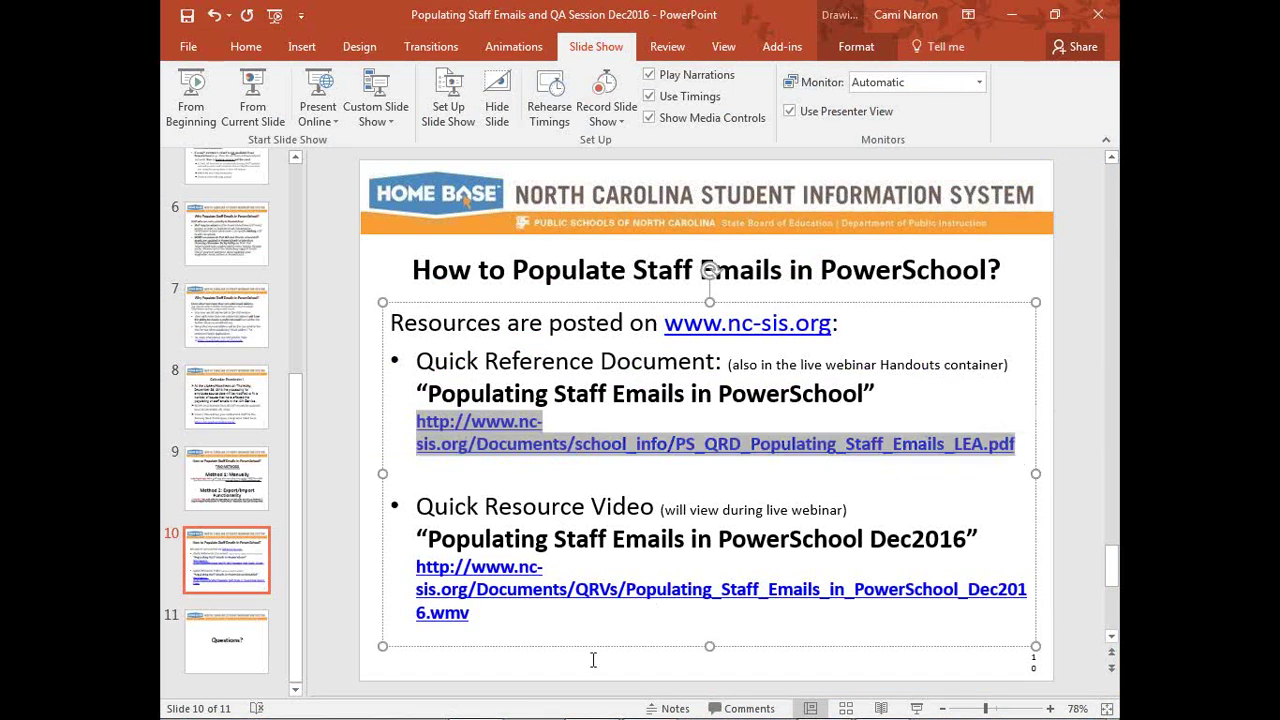
pyautogui.moveTo(522, 714)
pyautogui.click(591, 702)
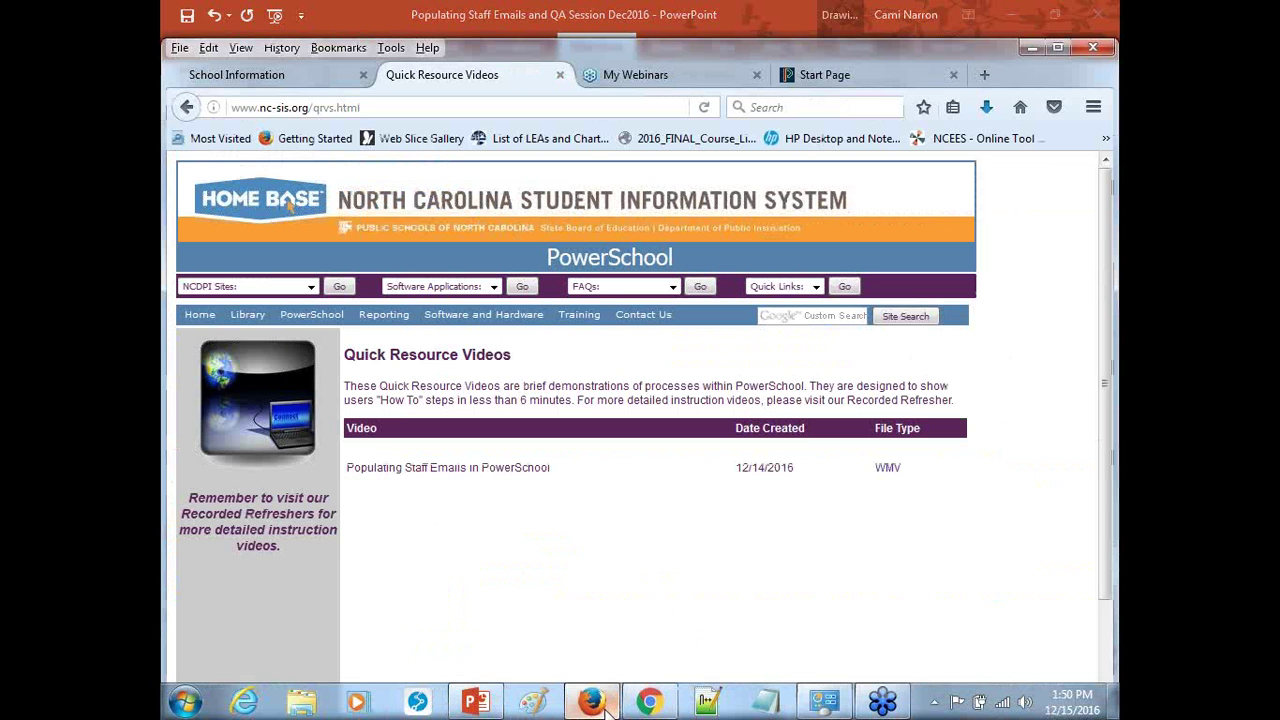
# Load the pasted quick reference PDF address in the School Information tab
pyautogui.click(313, 76)
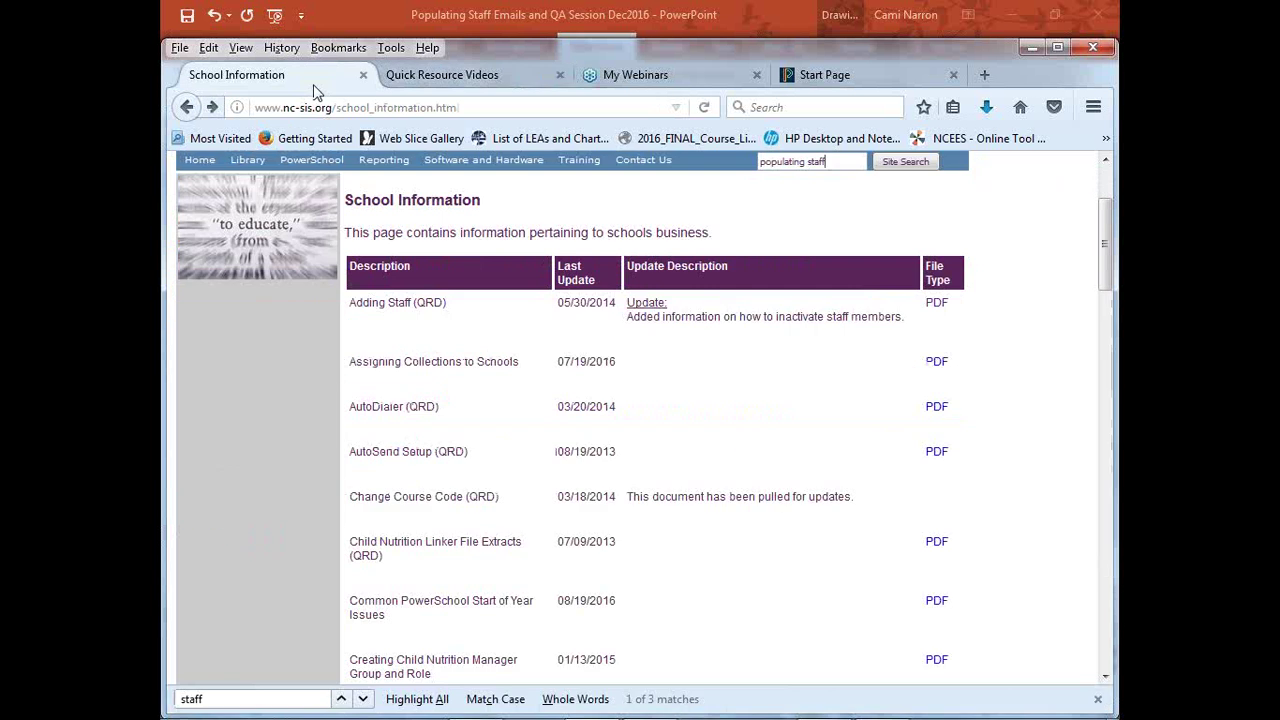
pyautogui.click(318, 107)
pyautogui.hotkey('ctrl', 'v')
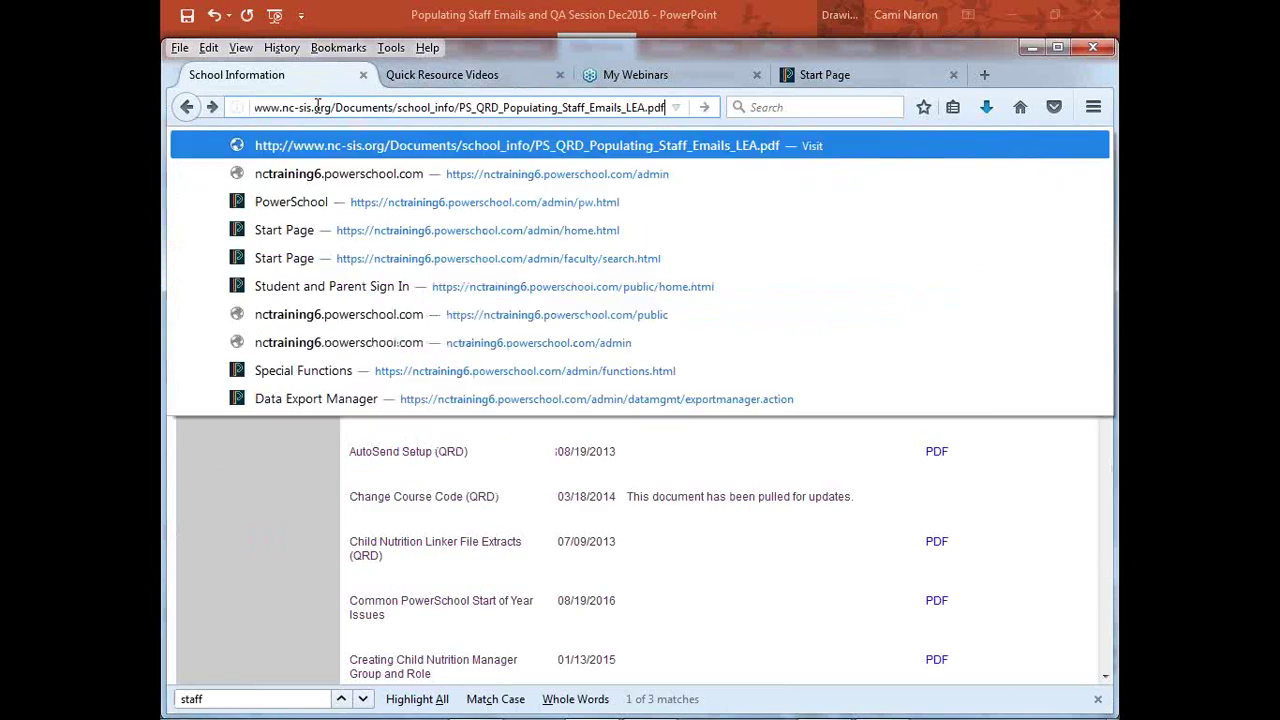
pyautogui.press('Return')
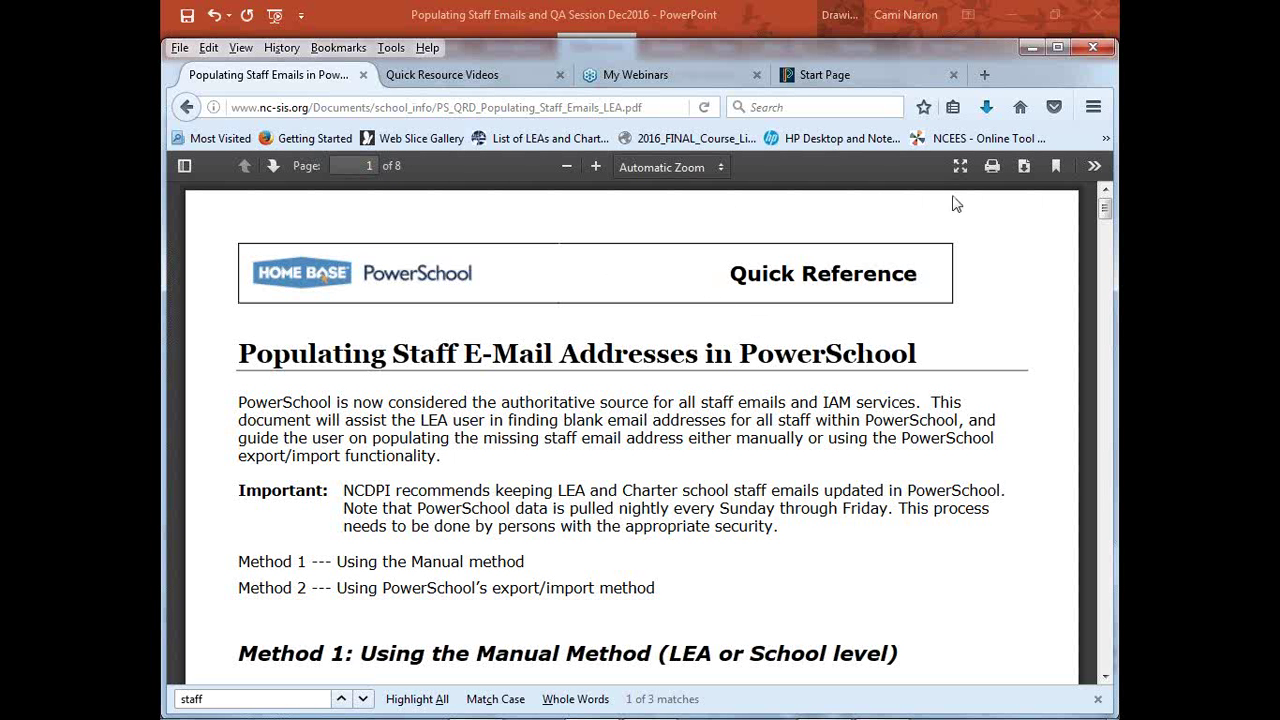
# Save the quick reference PDF to the computer, then search it for 'staff'
pyautogui.click(1024, 166)
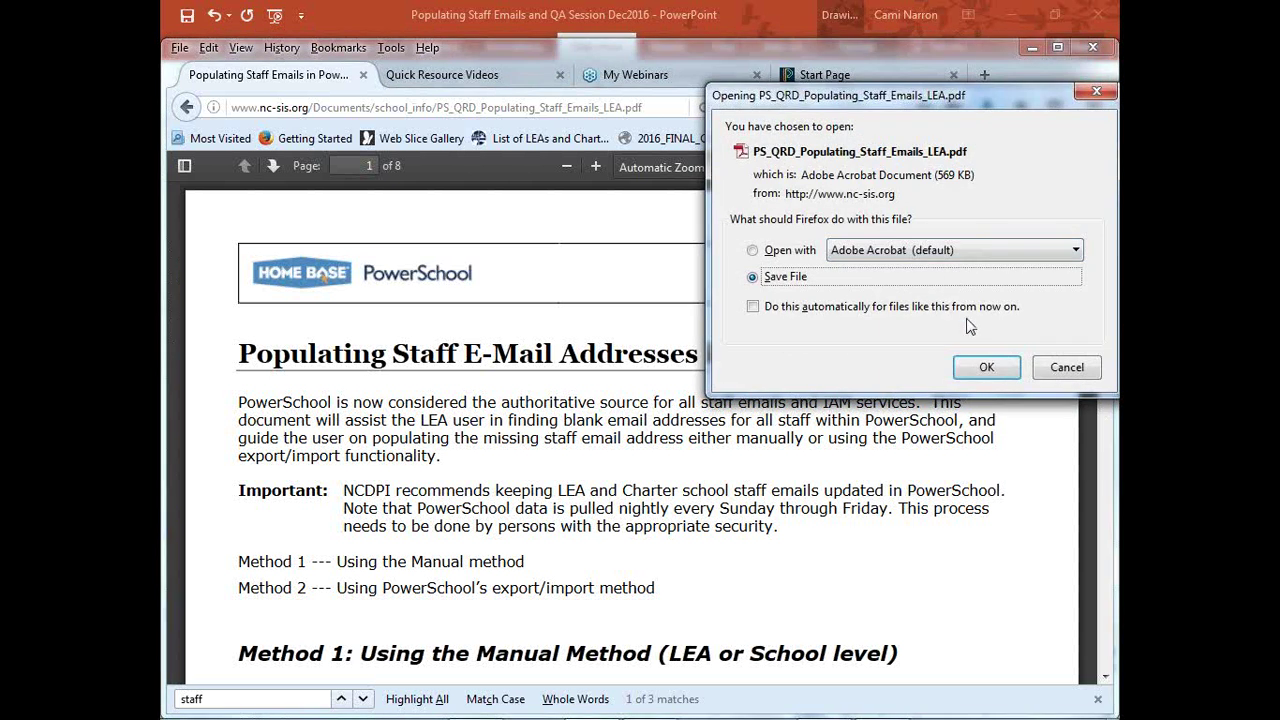
pyautogui.click(985, 368)
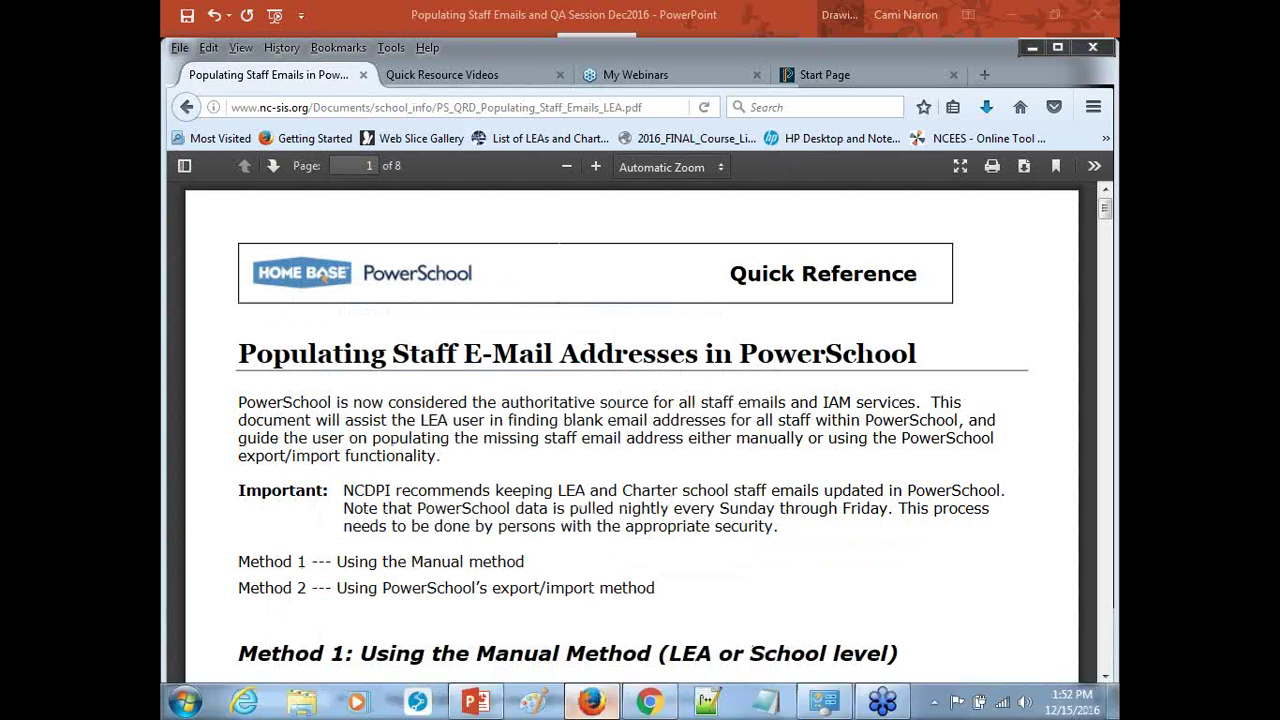
pyautogui.moveTo(591, 702)
pyautogui.hotkey('ctrl', 'f')
pyautogui.write('staff')
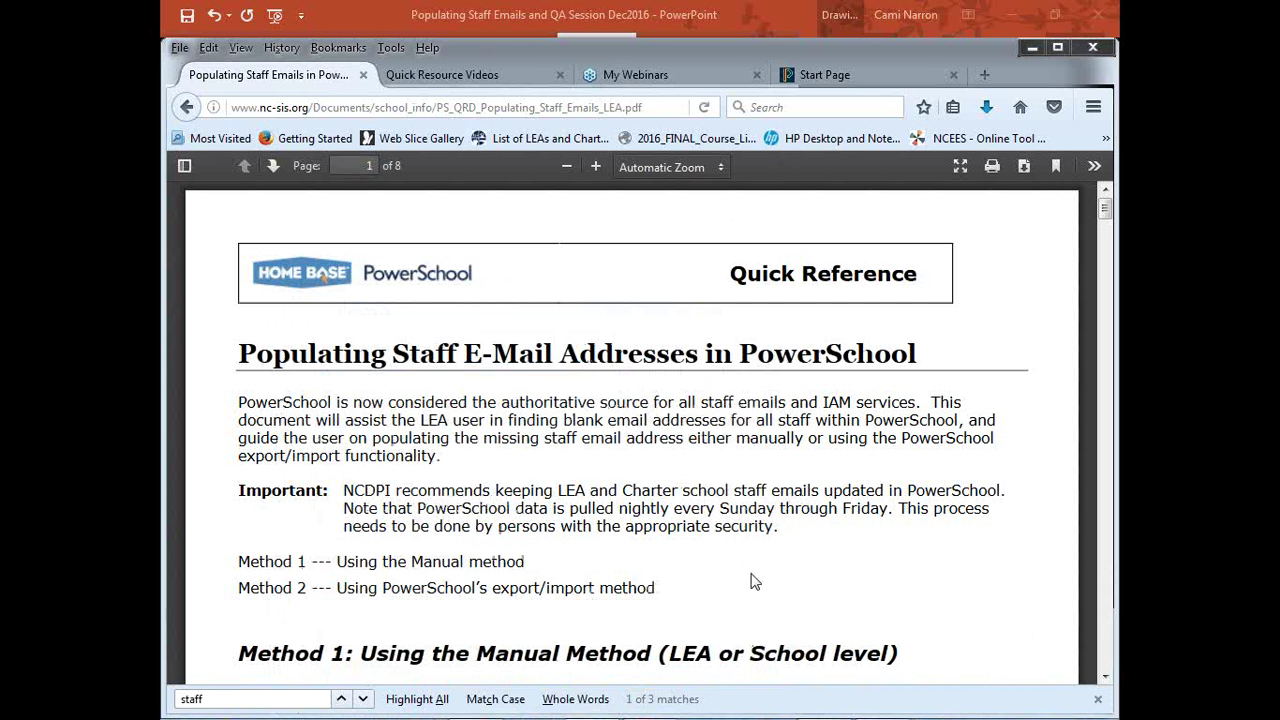